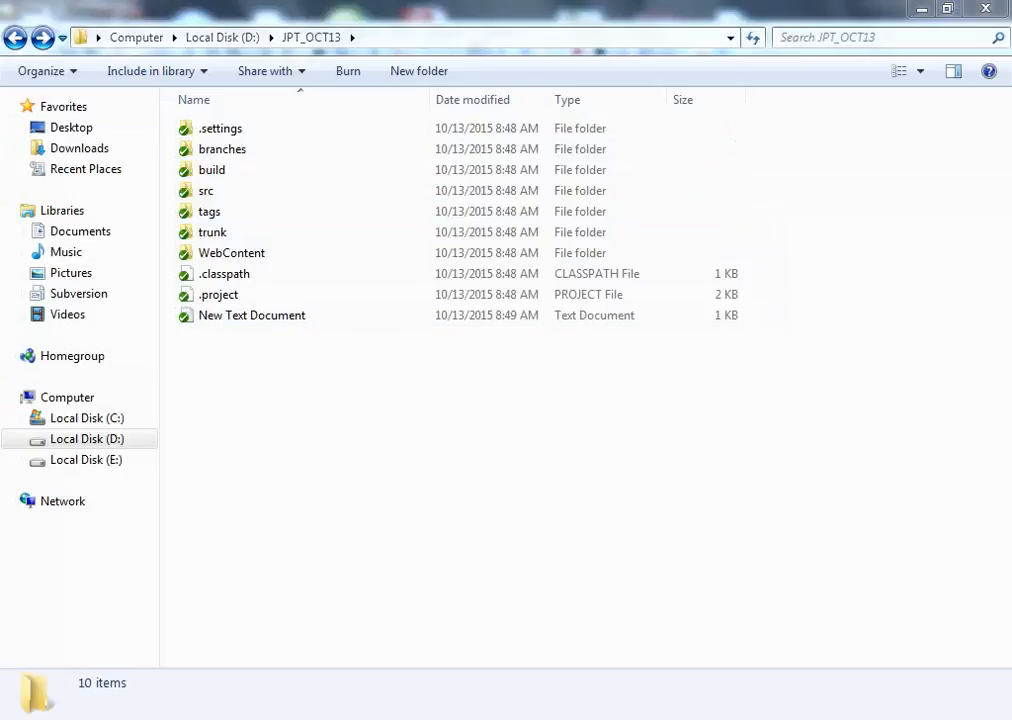
# Switch to Notepad++ and write the note '1. how to add a new file/folder?' followed by two line breaks
pyautogui.hotkey('alt', 'Tab')
pyautogui.write('1.')
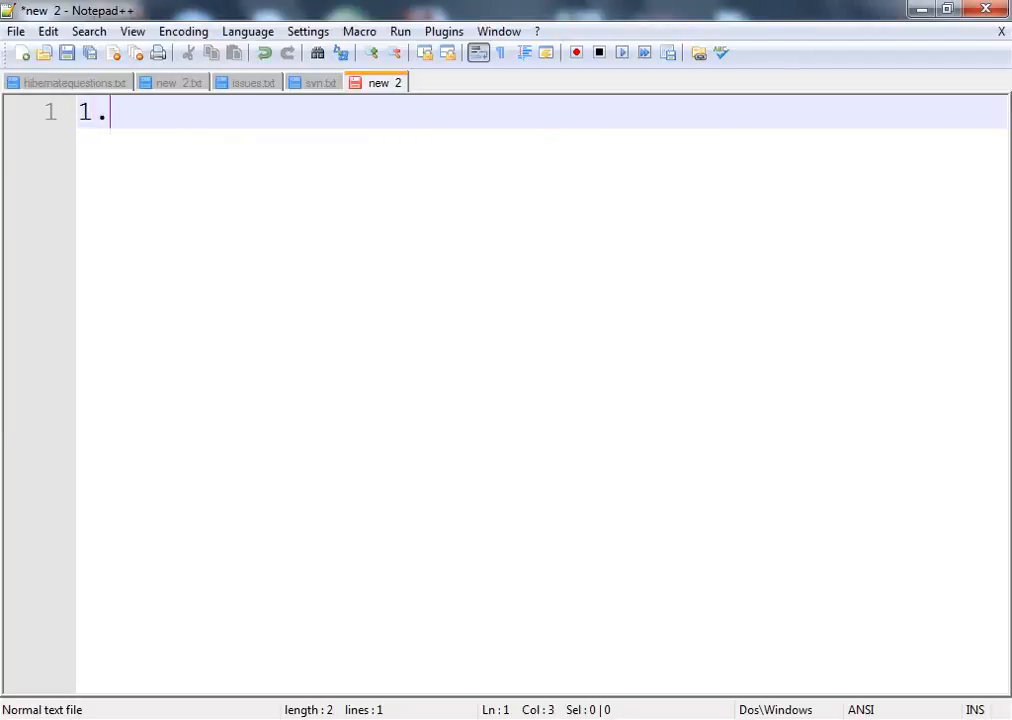
pyautogui.write(' how toadd')
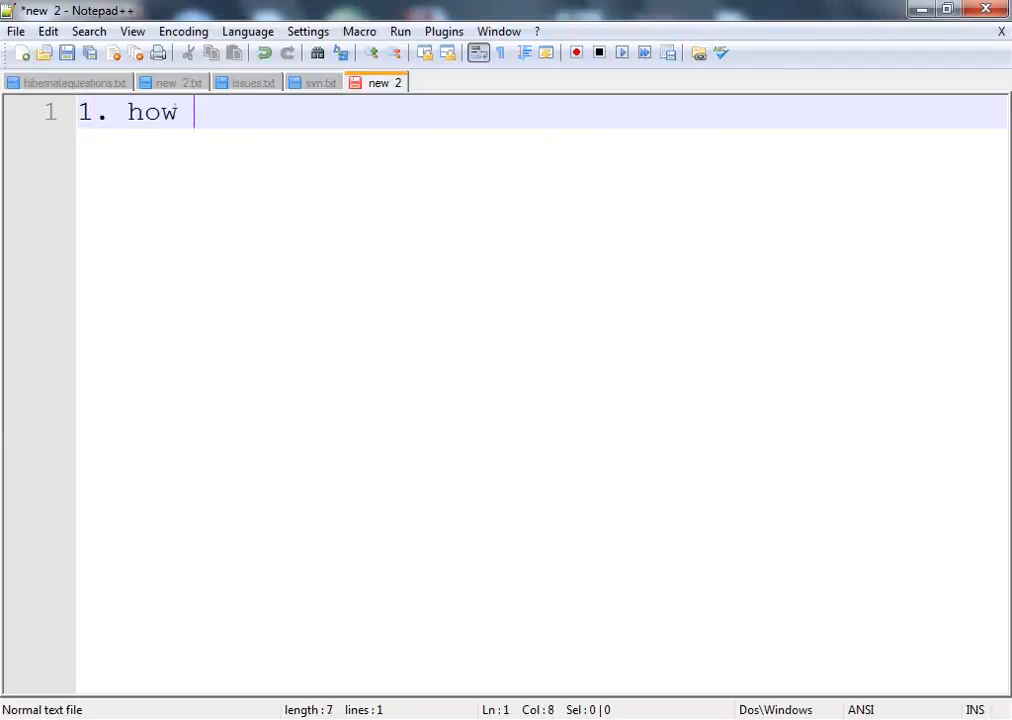
pyautogui.press('BackSpace')
pyautogui.press('BackSpace')
pyautogui.press('BackSpace')
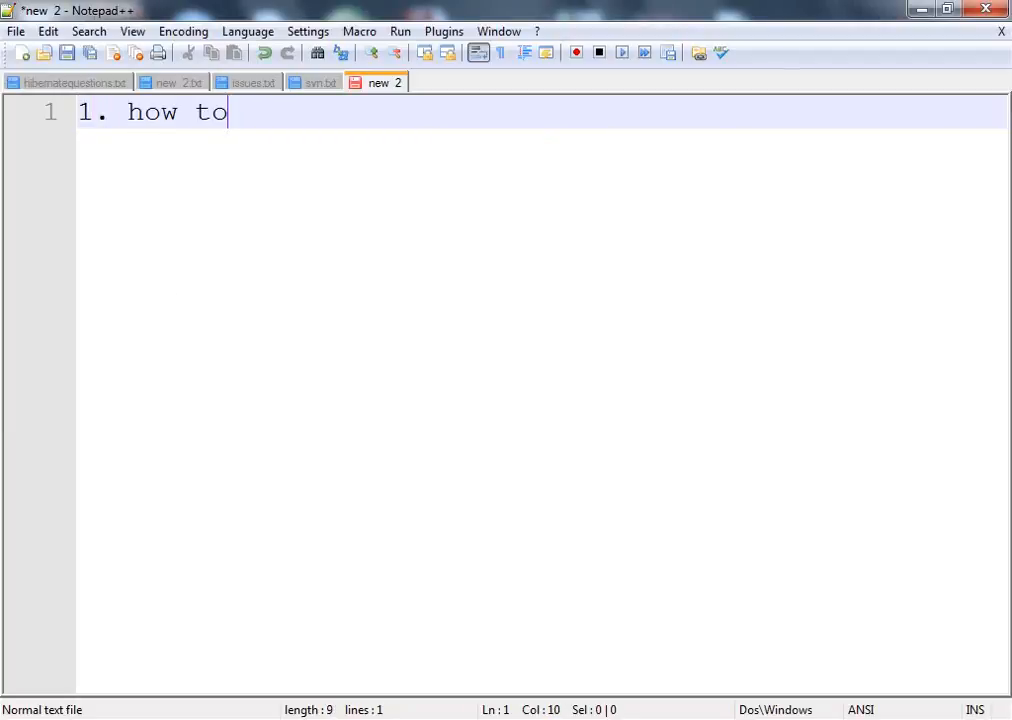
pyautogui.write('add')
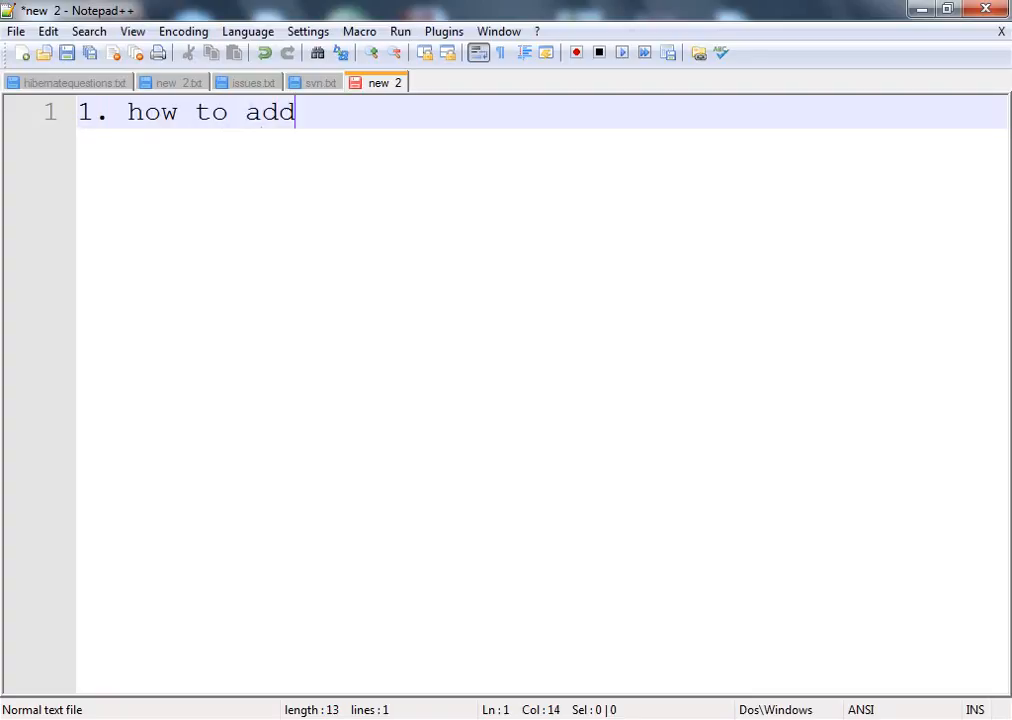
pyautogui.write(' a newfile')
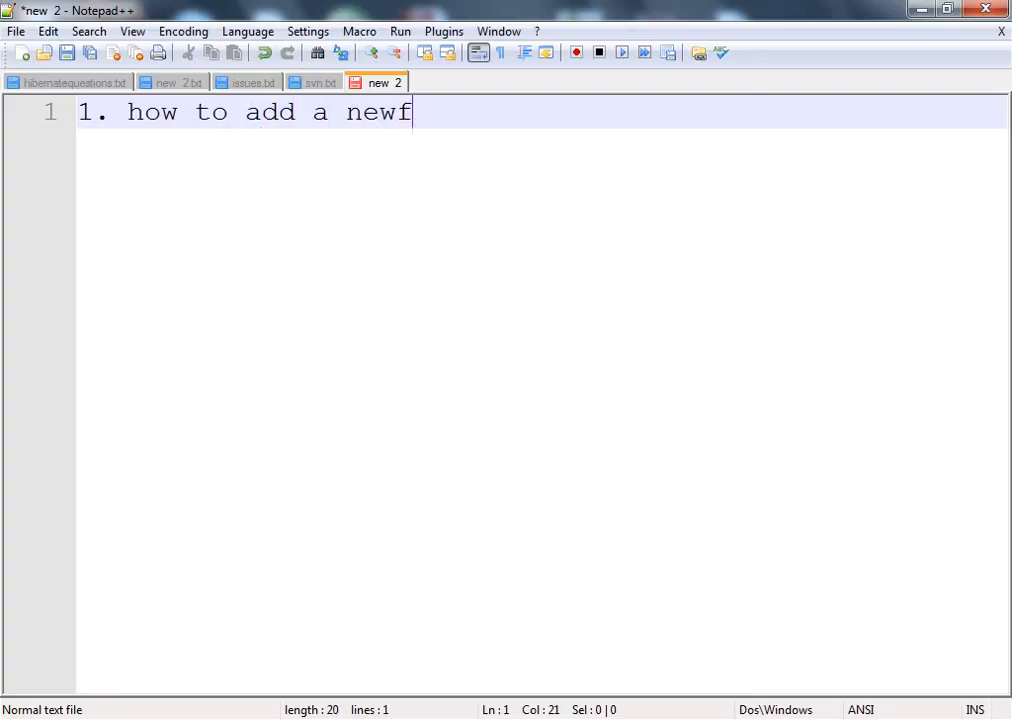
pyautogui.press('BackSpace')
pyautogui.press('BackSpace')
pyautogui.press('BackSpace')
pyautogui.press('BackSpace')
pyautogui.write('file/folder')
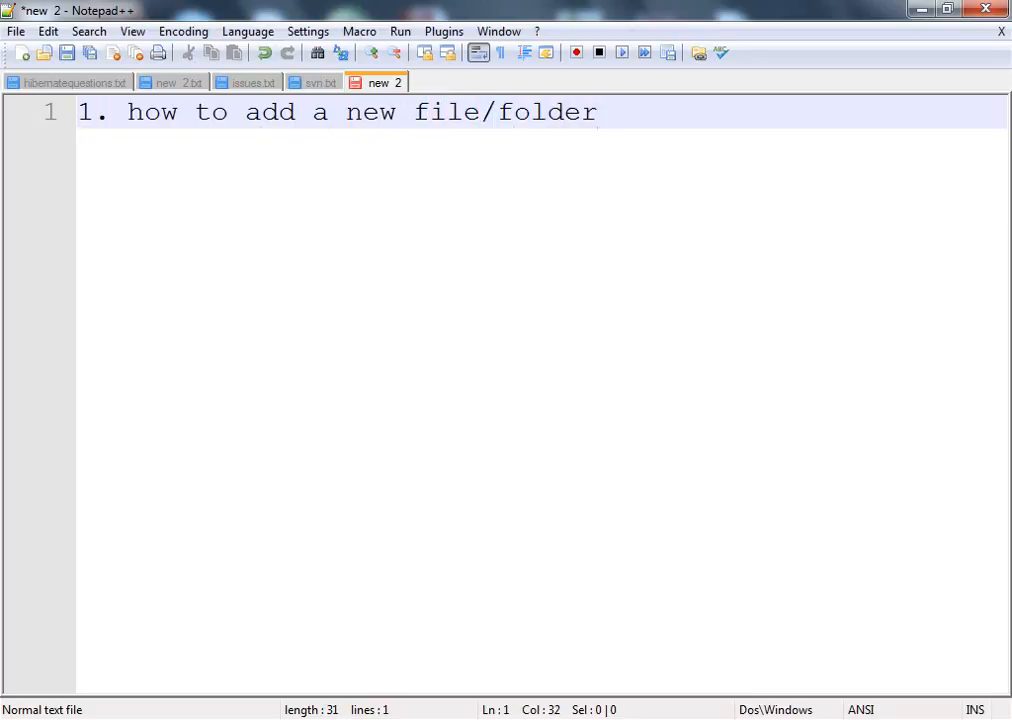
pyautogui.write('?')
pyautogui.press('Return')
pyautogui.press('Return')
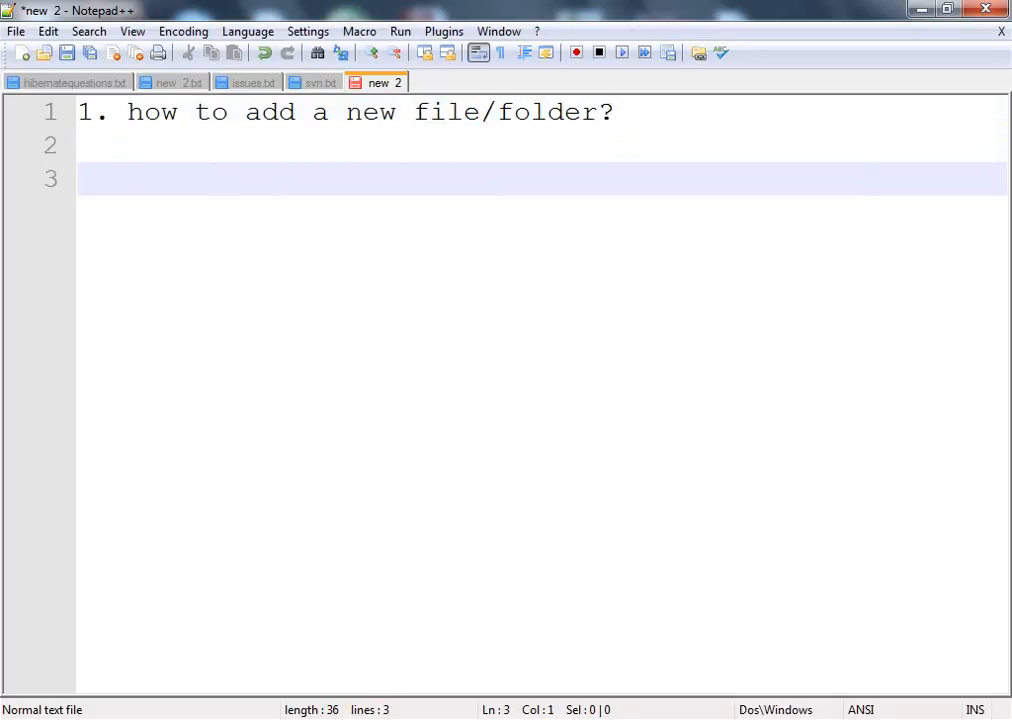
# Return to the JPT_OCT13 folder and create a new text document named Test
pyautogui.hotkey('alt', 'Tab')
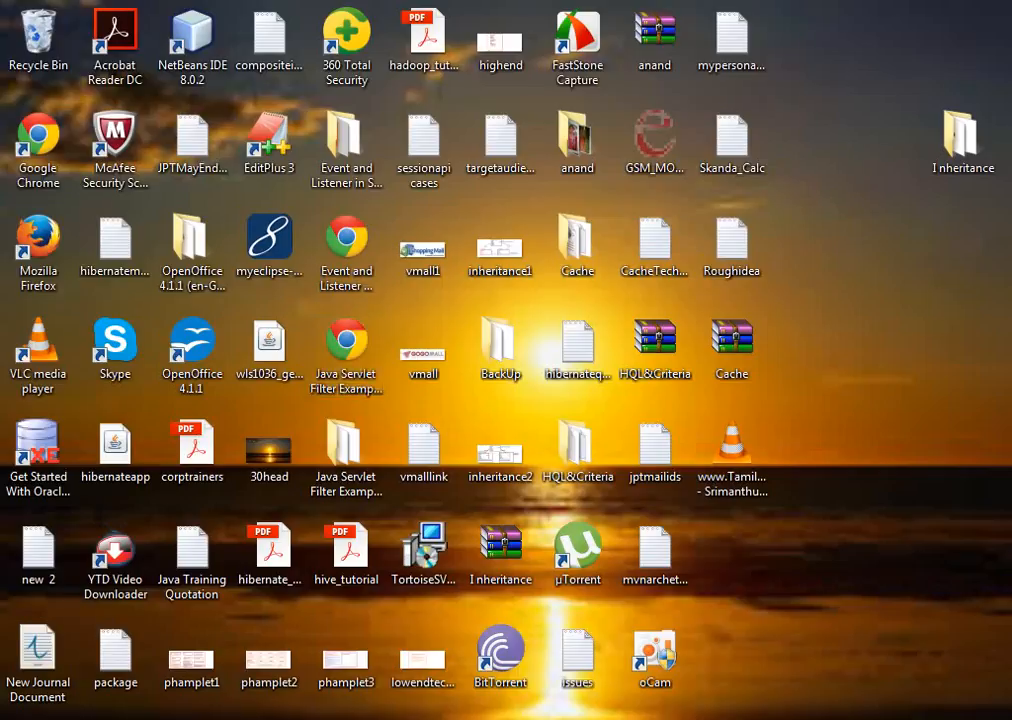
pyautogui.hotkey('alt', 'Tab')
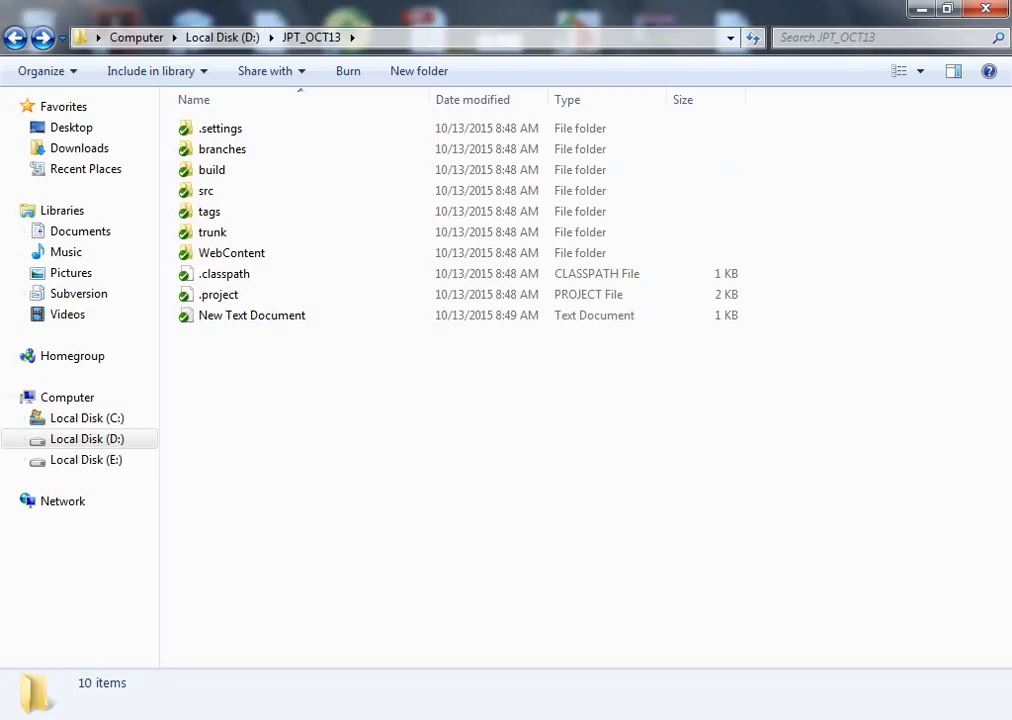
pyautogui.rightClick(257, 400)
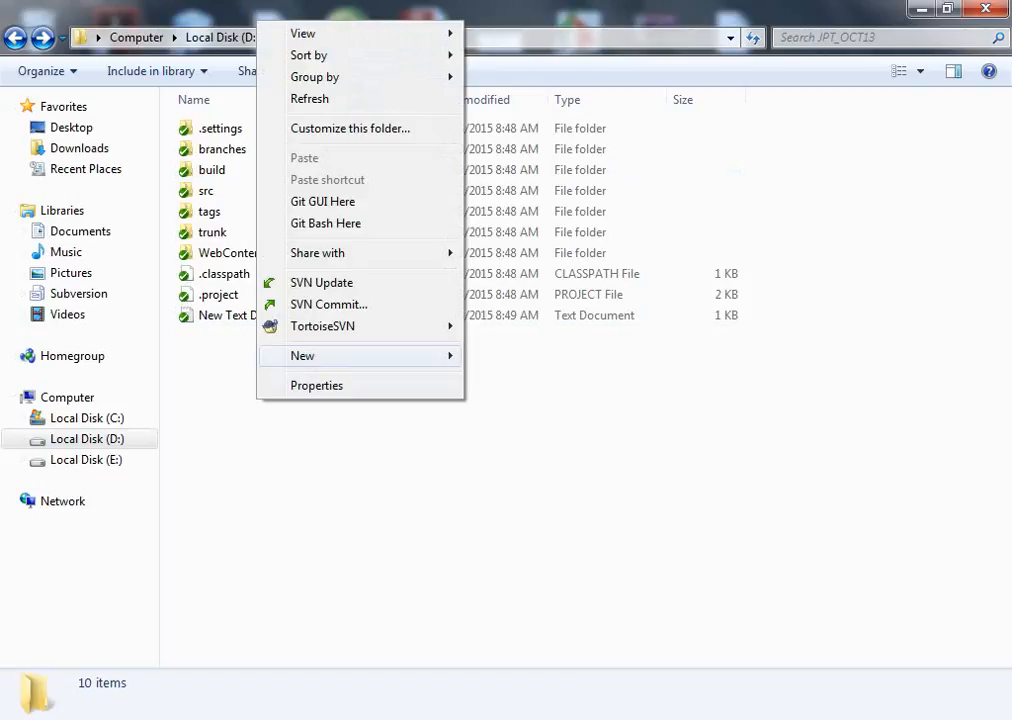
pyautogui.moveTo(322, 326)
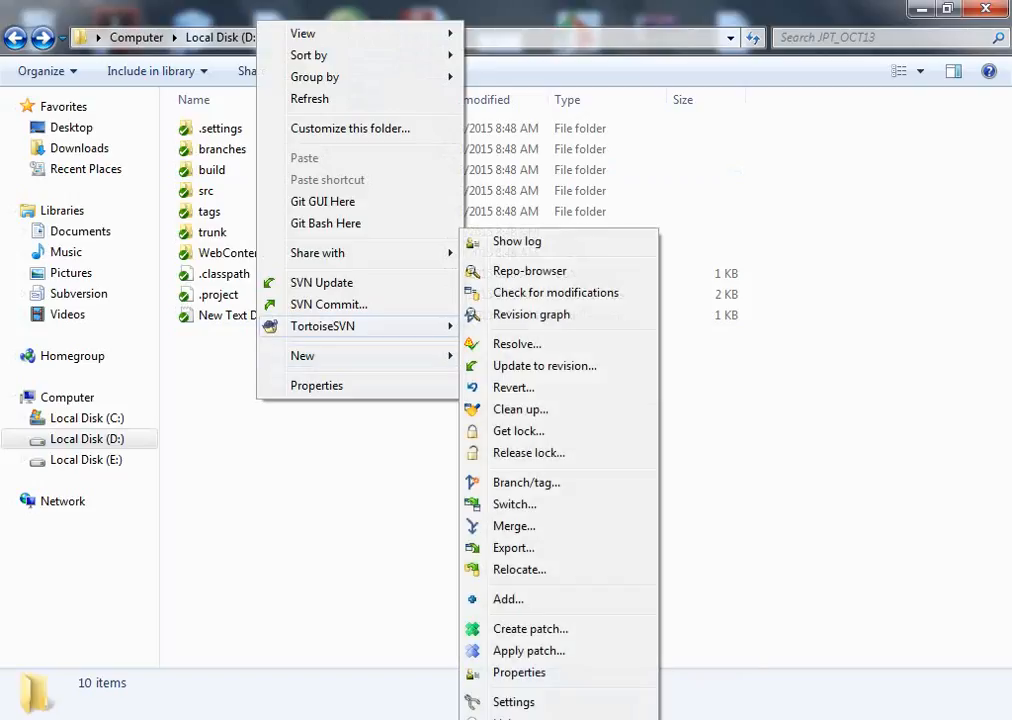
pyautogui.moveTo(302, 356)
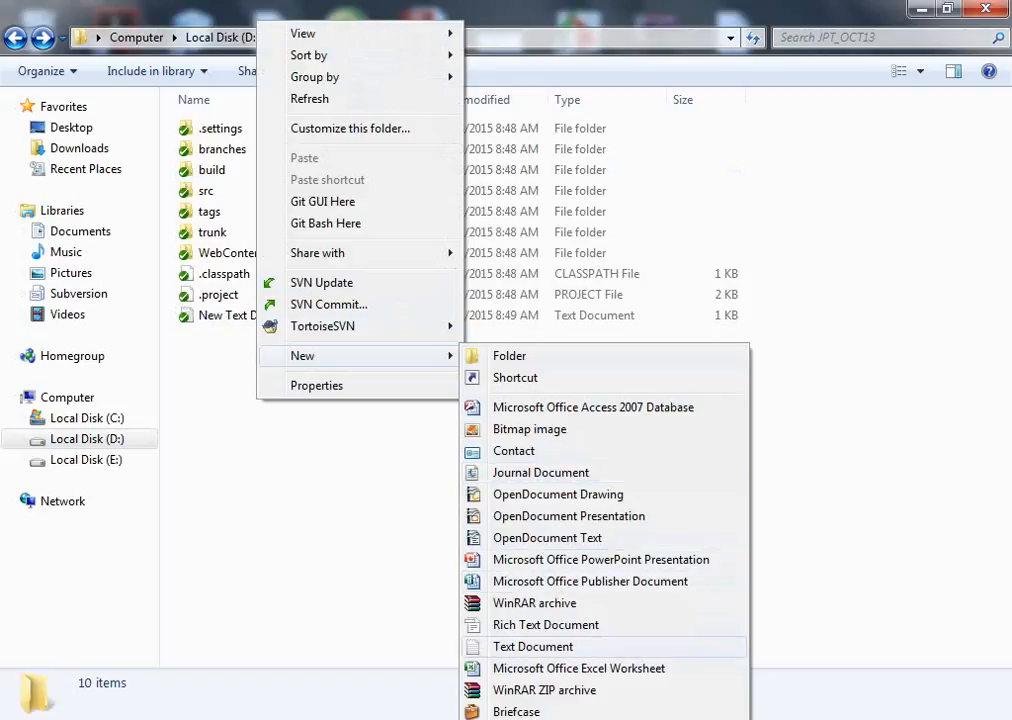
pyautogui.click(533, 646)
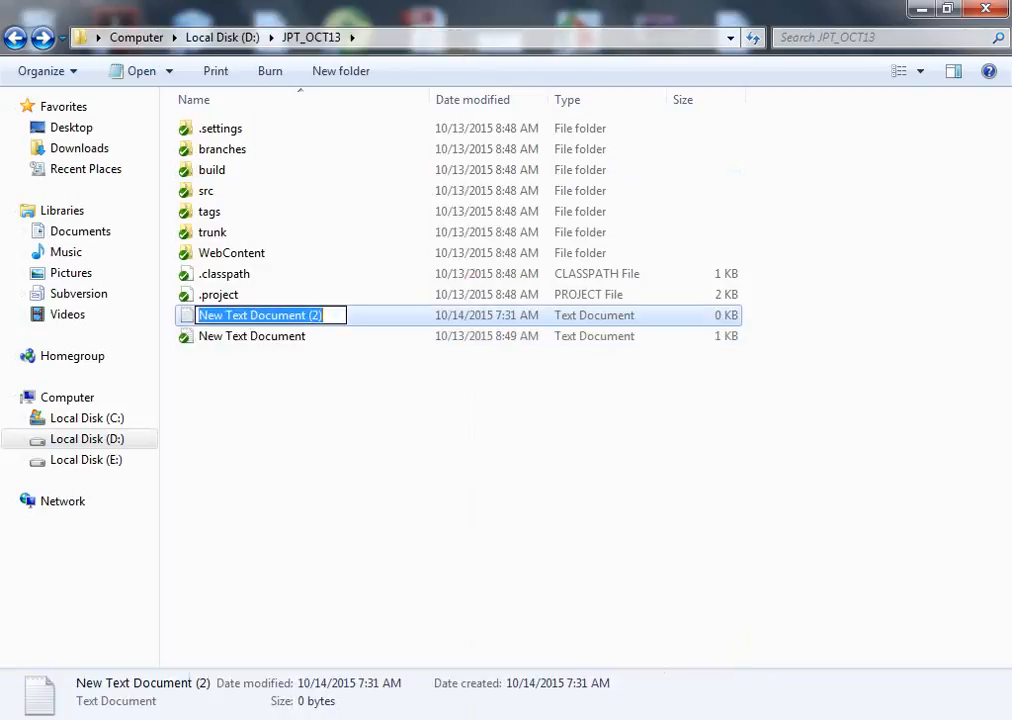
pyautogui.write('Test')
pyautogui.press('Return')
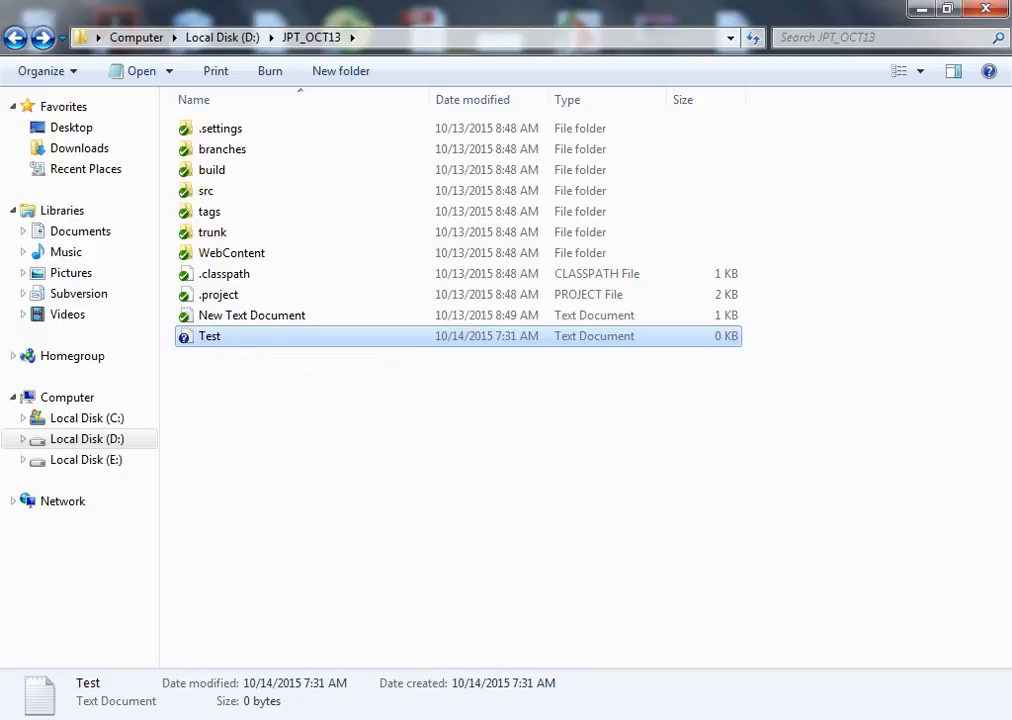
# Launch Magnifier through the Start menu search
pyautogui.press('super')
pyautogui.write('m')
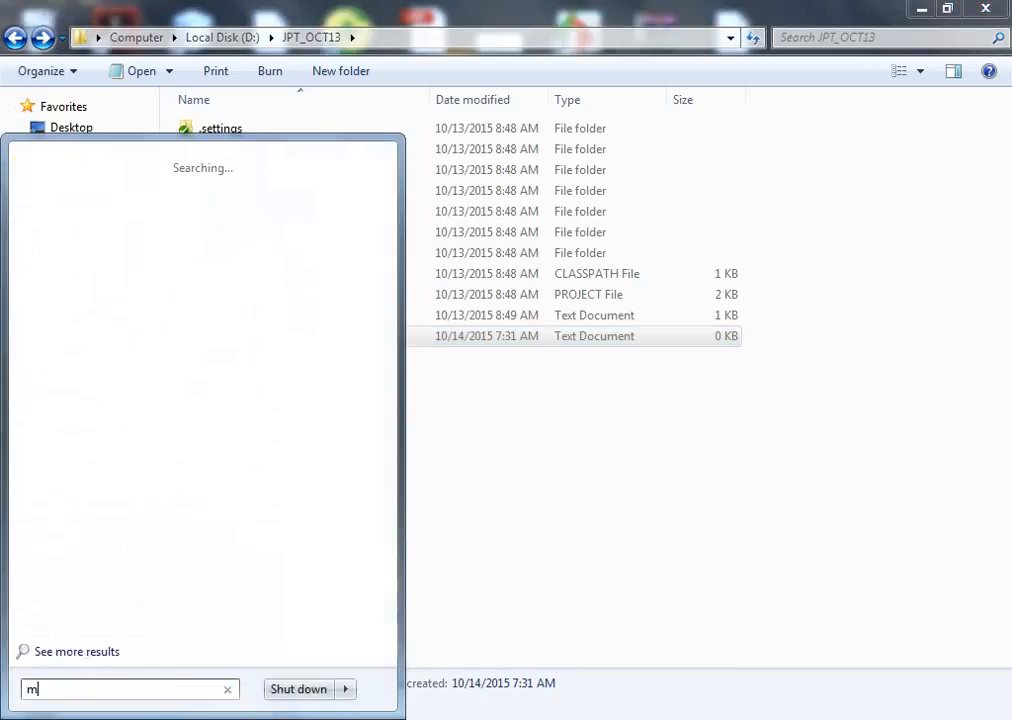
pyautogui.write('aG')
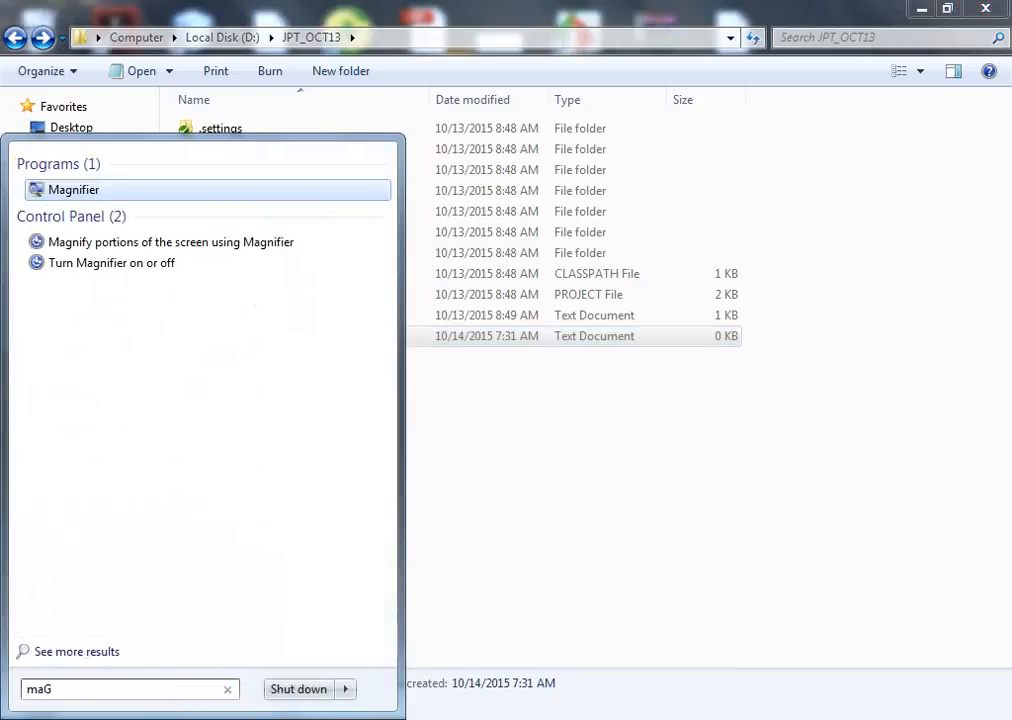
pyautogui.click(74, 190)
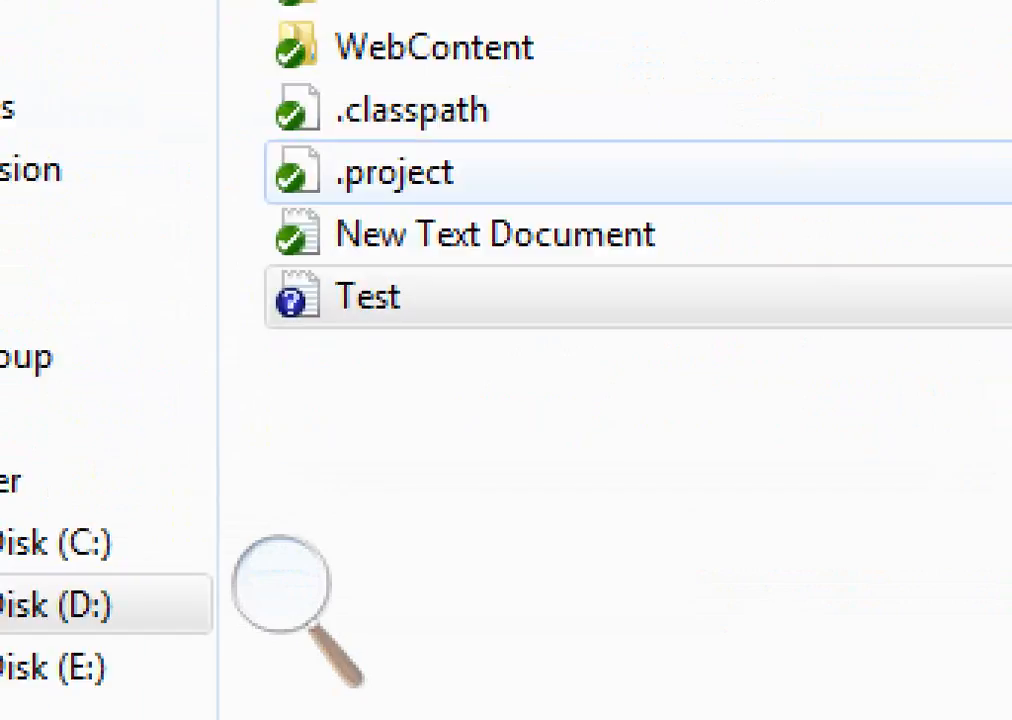
# Add the Test file to SVN version control with TortoiseSVN
pyautogui.click(368, 297)
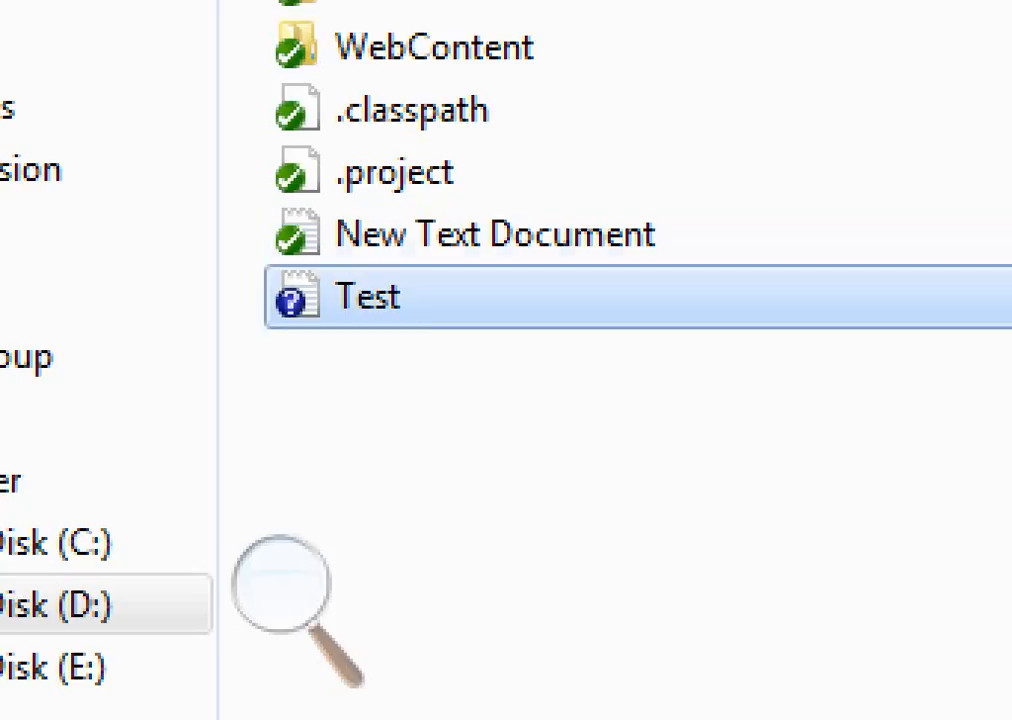
pyautogui.rightClick(369, 298)
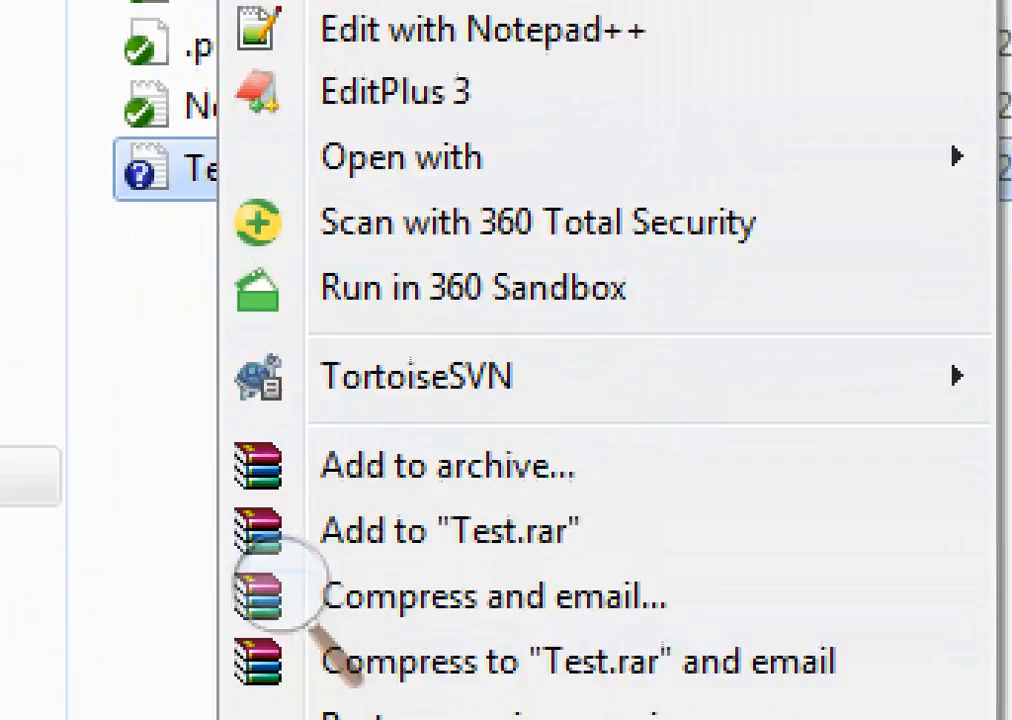
pyautogui.moveTo(405, 540)
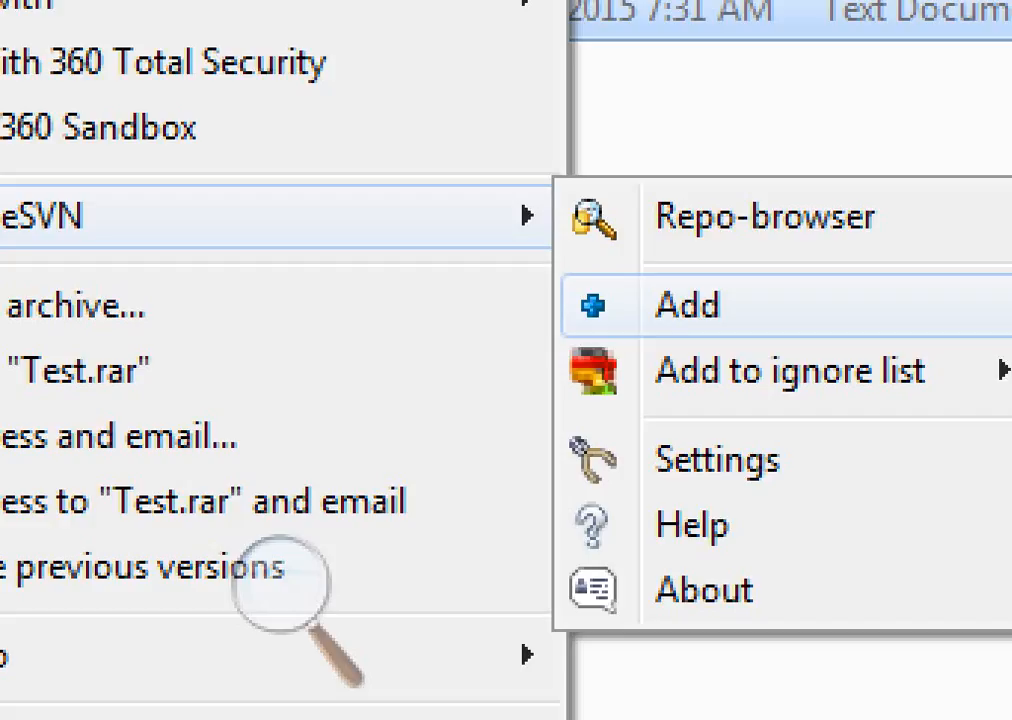
pyautogui.click(688, 306)
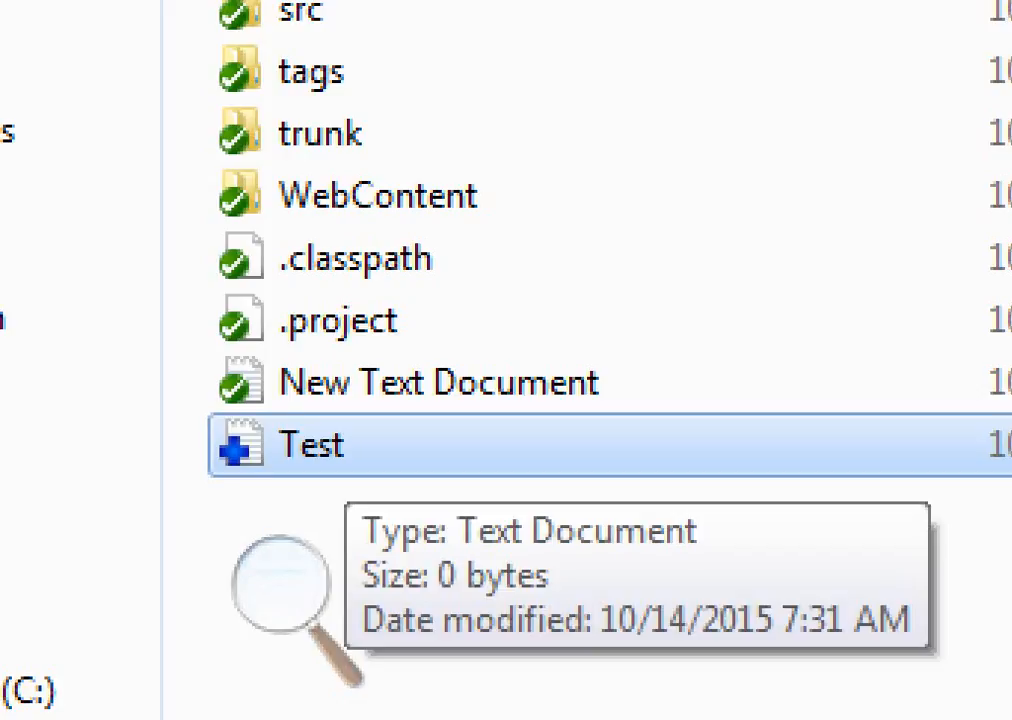
# Open SVN Commit for the Test file and enter the message 'Added a new file for testing'
pyautogui.rightClick(345, 447)
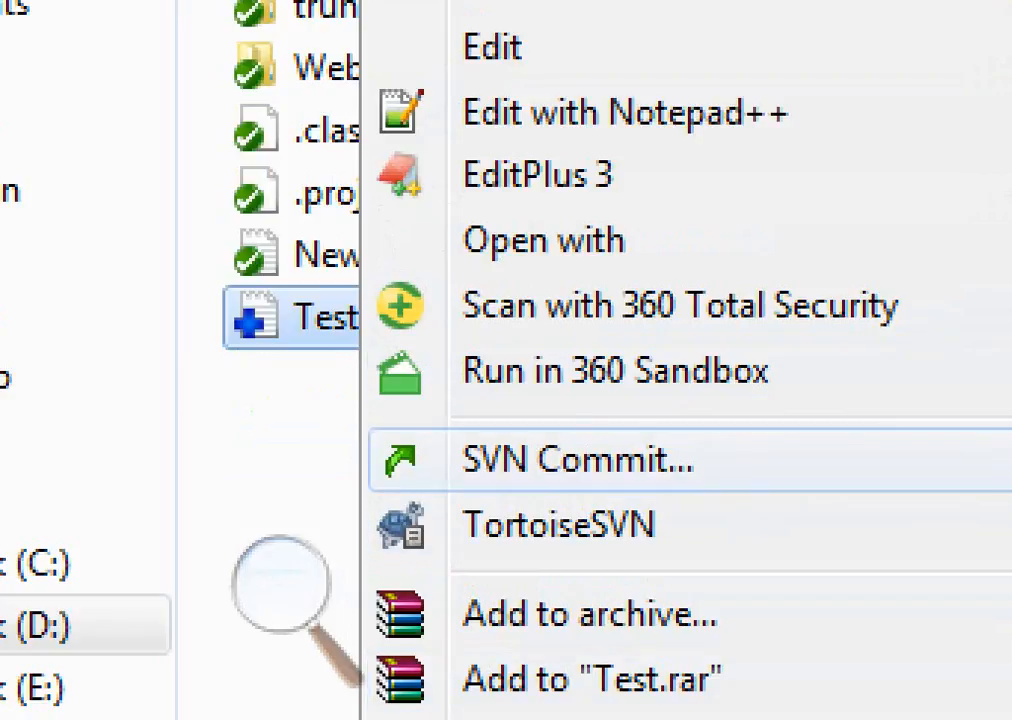
pyautogui.click(577, 460)
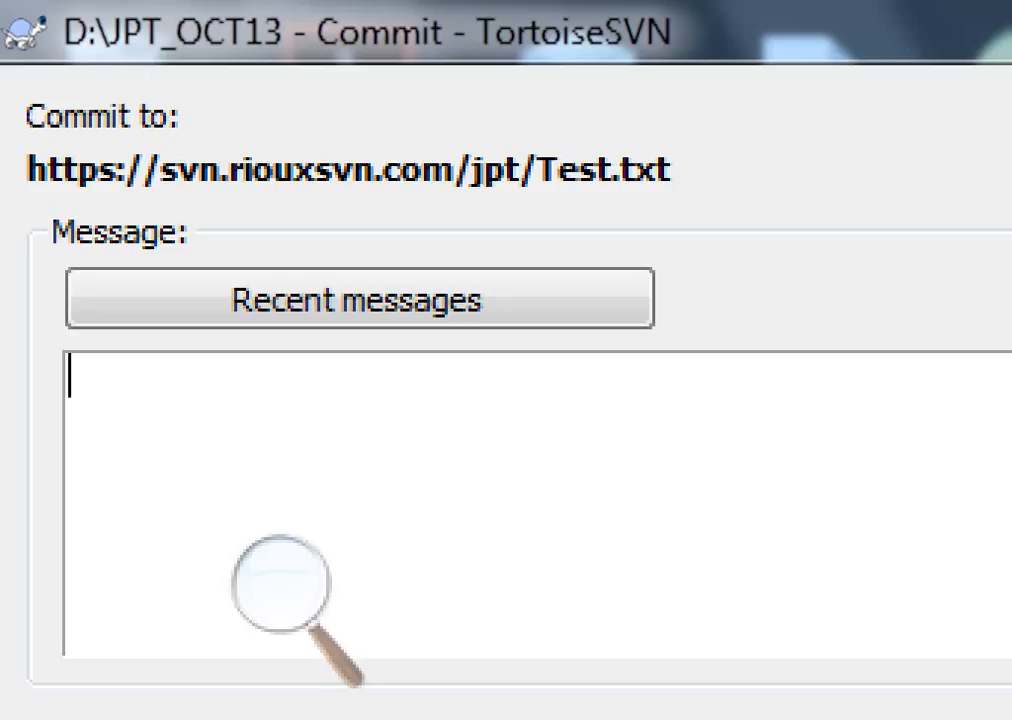
pyautogui.write('aDDE')
pyautogui.press('BackSpace')
pyautogui.press('BackSpace')
pyautogui.press('BackSpace')
pyautogui.press('BackSpace')
pyautogui.write('Addeda')
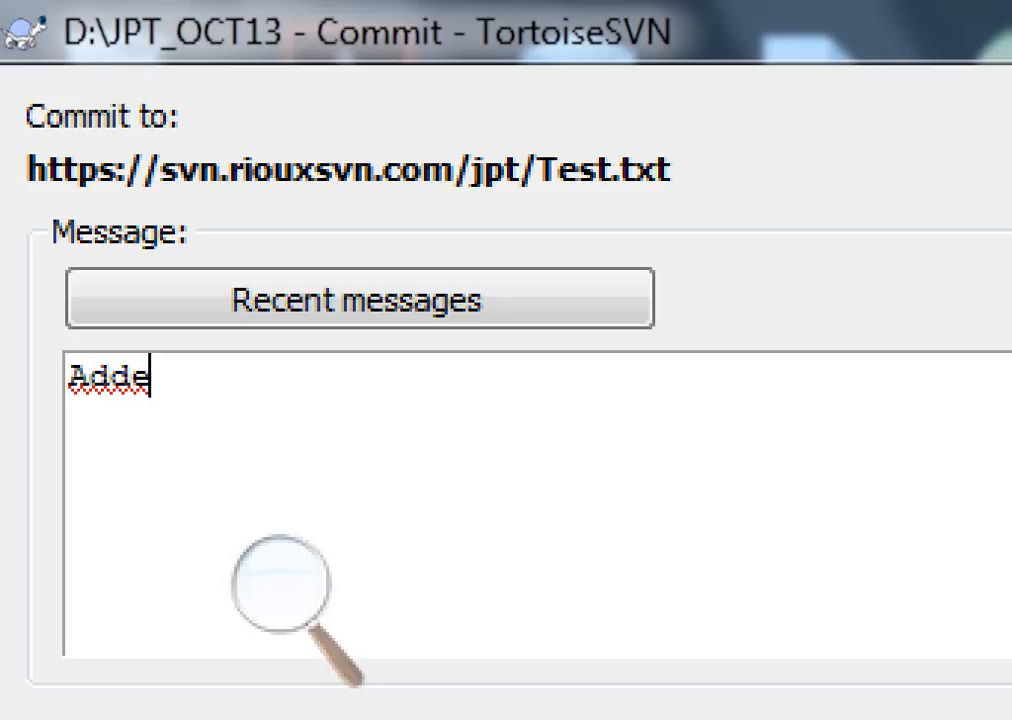
pyautogui.press('BackSpace')
pyautogui.press('BackSpace')
pyautogui.write('d anew')
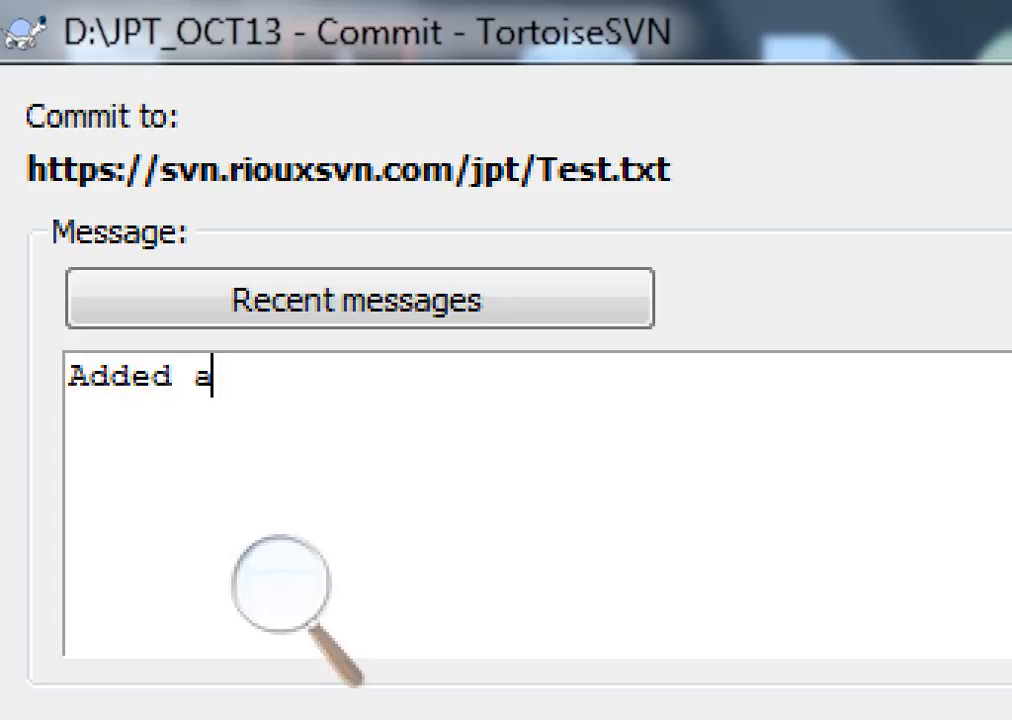
pyautogui.press('BackSpace')
pyautogui.press('BackSpace')
pyautogui.press('BackSpace')
pyautogui.press('BackSpace')
pyautogui.write('new ')
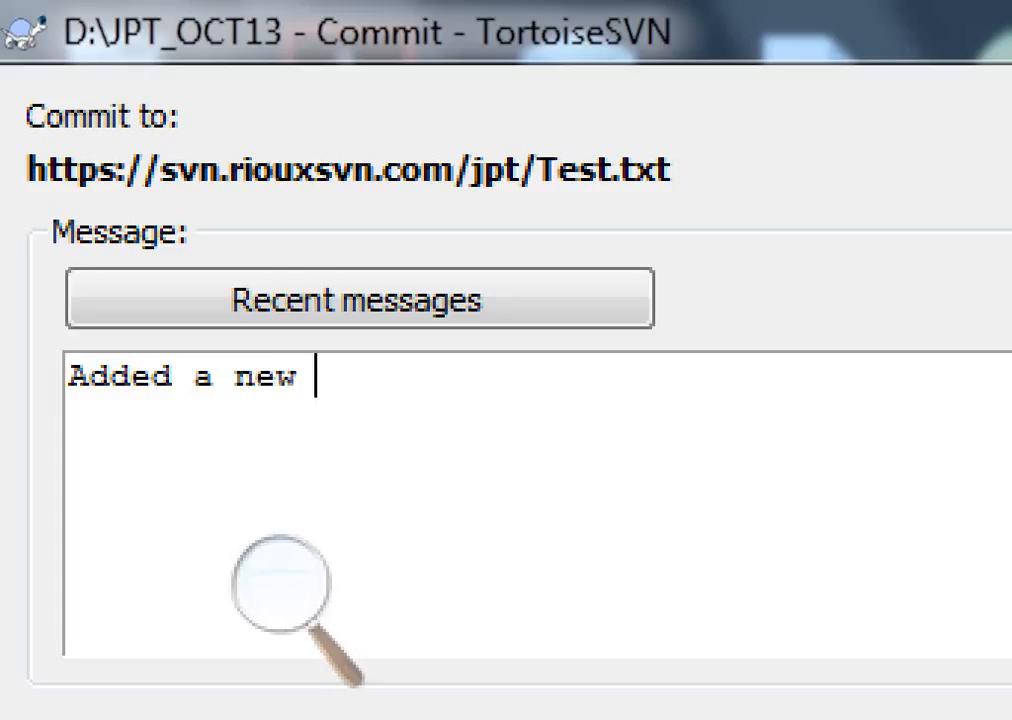
pyautogui.write('filefor')
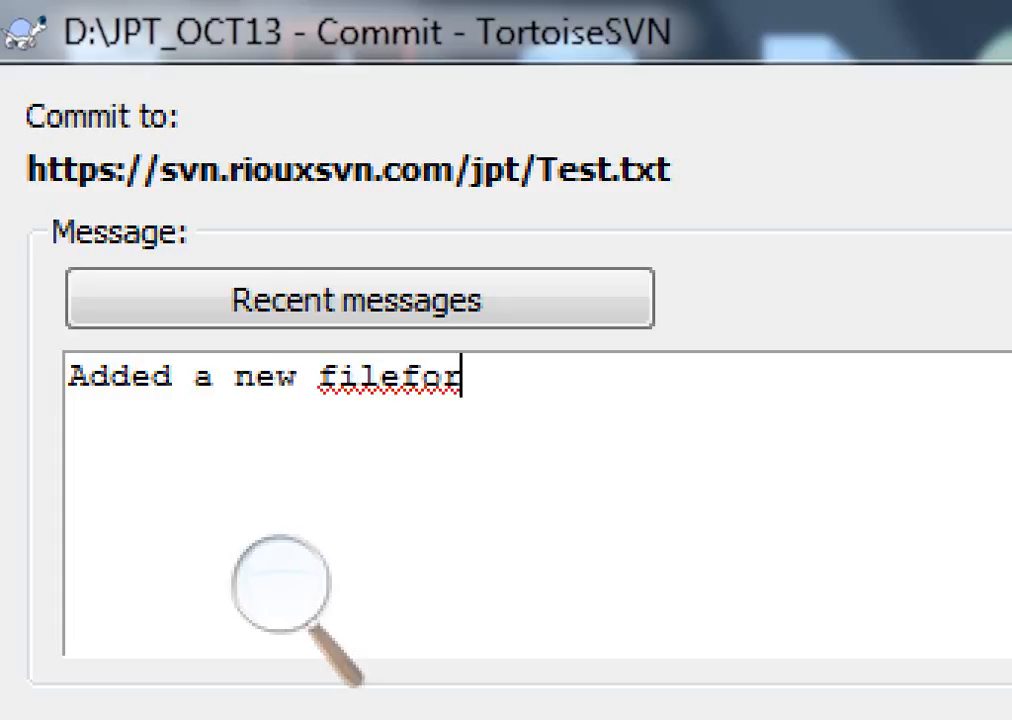
pyautogui.press('BackSpace')
pyautogui.press('BackSpace')
pyautogui.press('BackSpace')
pyautogui.write('for t')
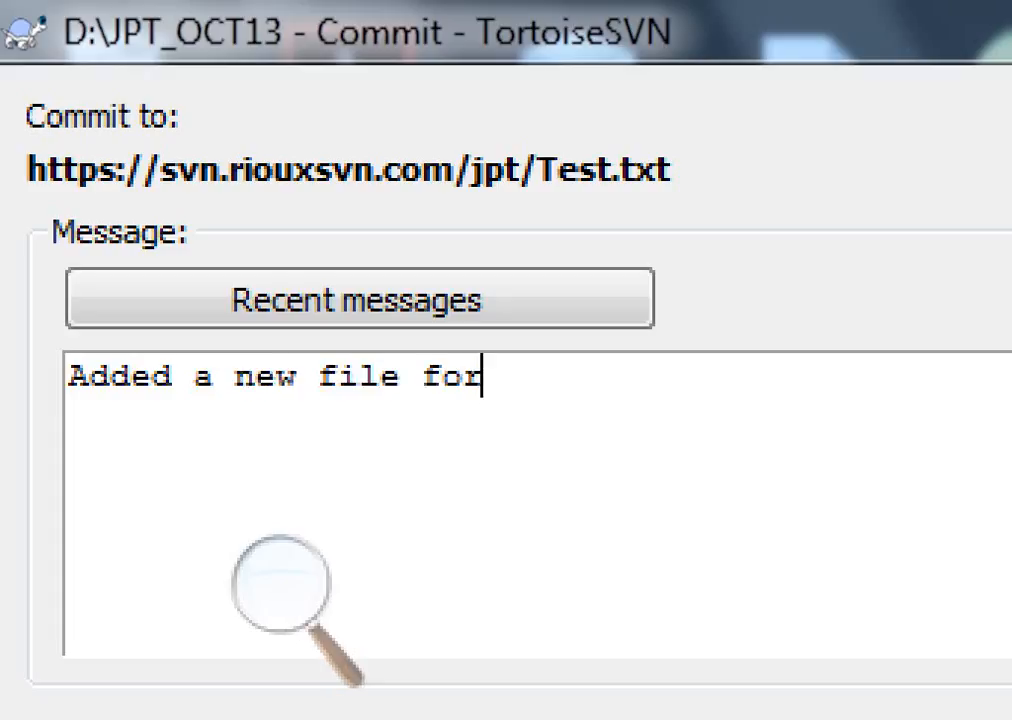
pyautogui.write('esting')
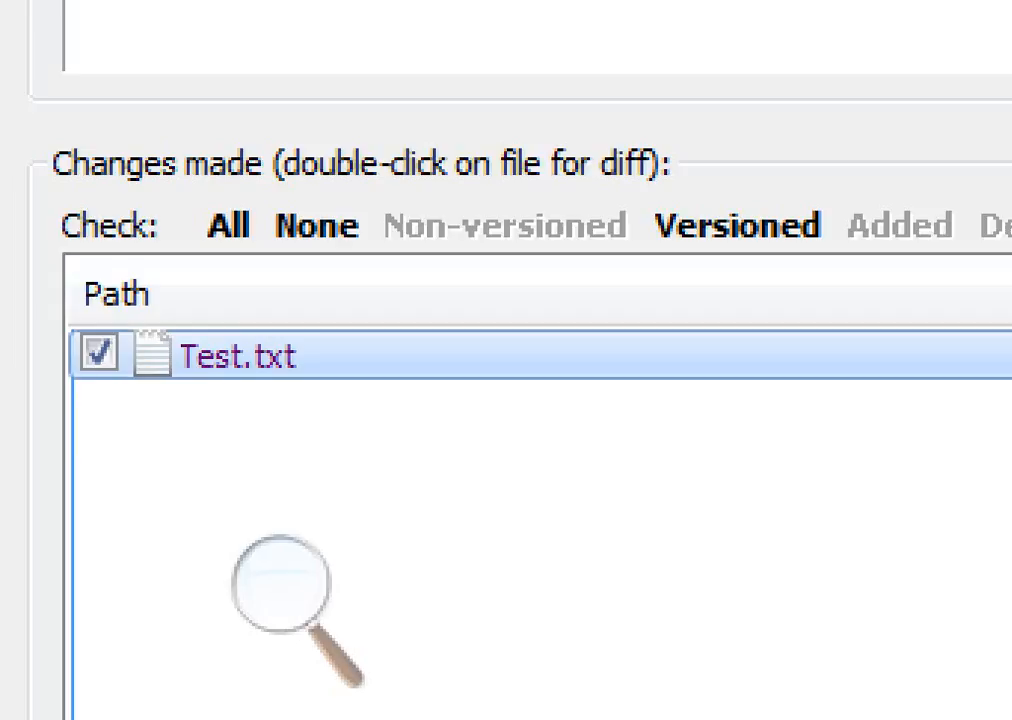
# Compare Test.txt with its base version from the commit's changes list, then close the diff viewer
pyautogui.rightClick(224, 355)
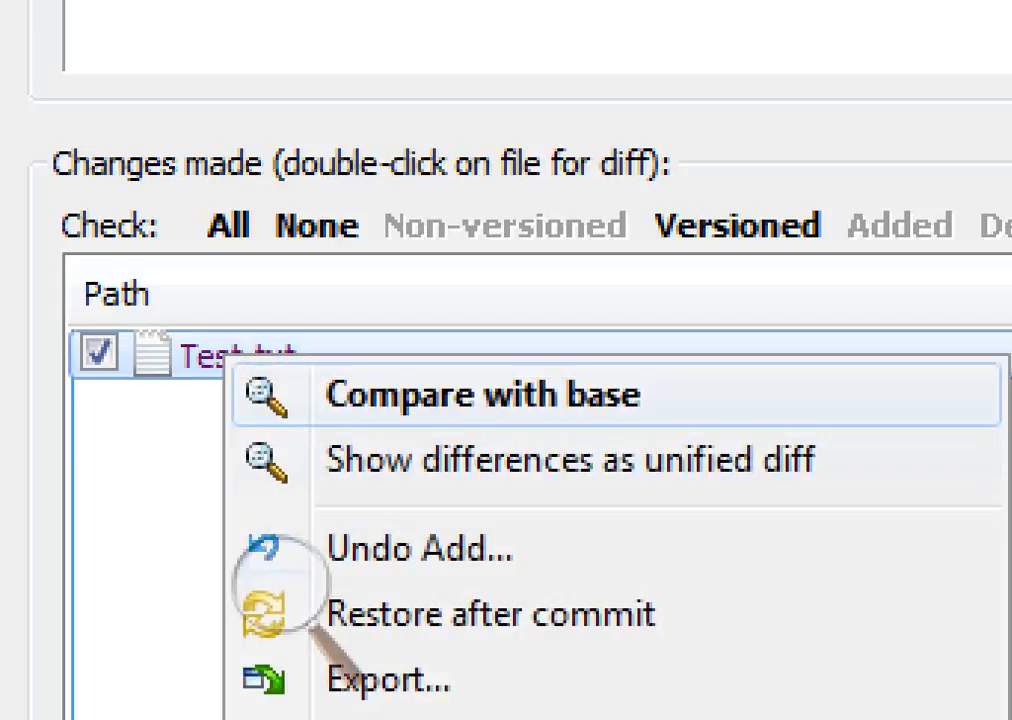
pyautogui.press('Return')
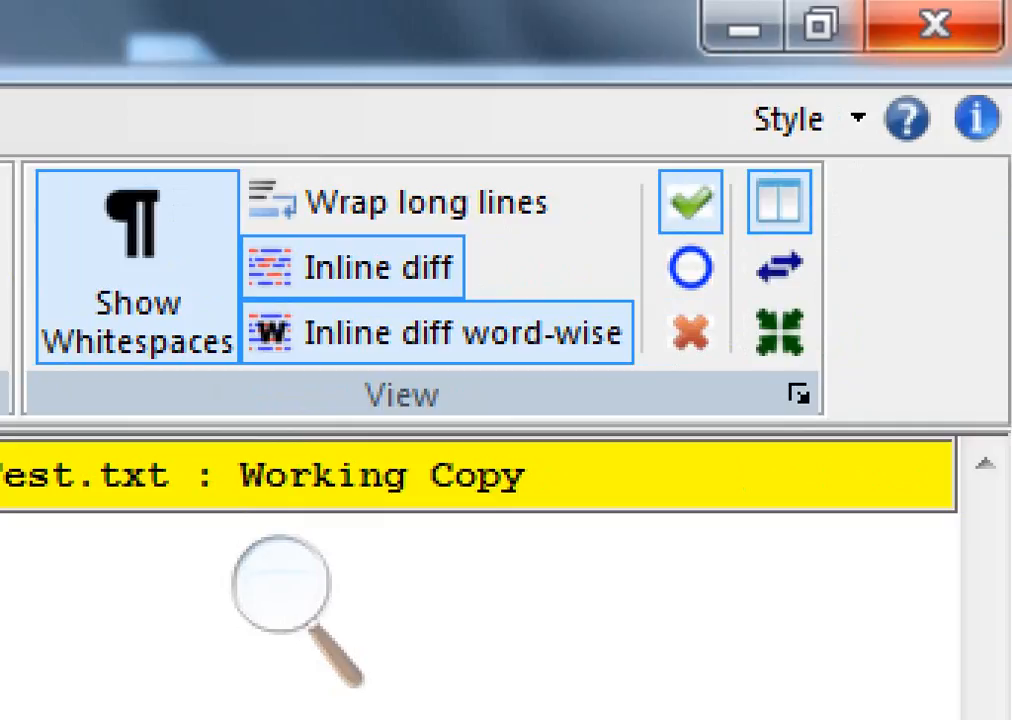
pyautogui.click(934, 22)
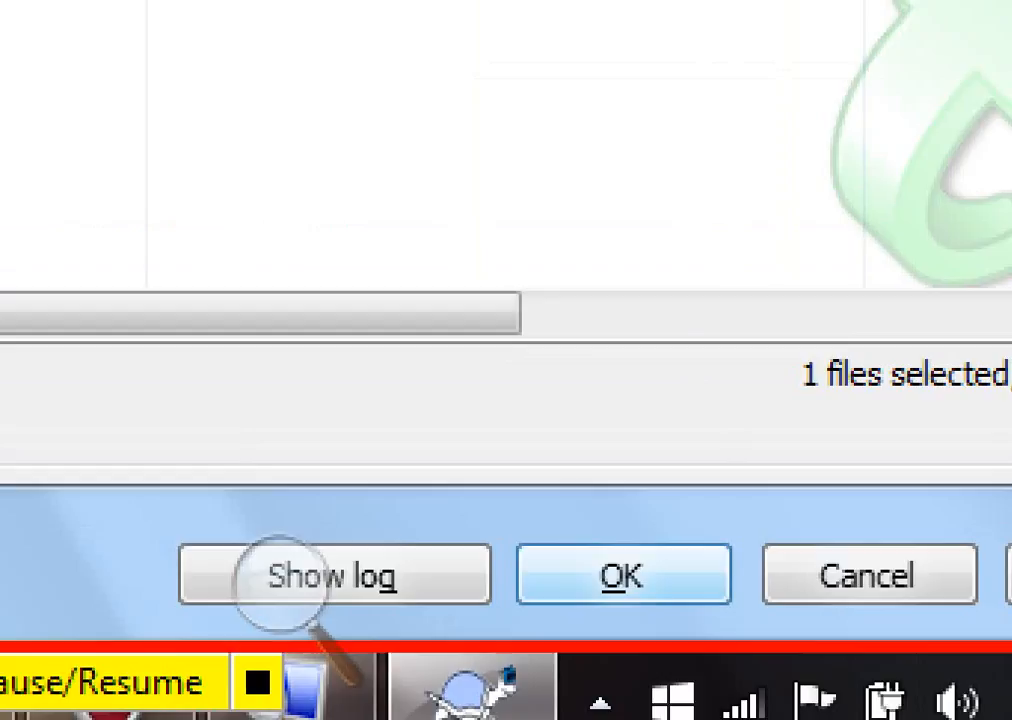
# Commit Test.txt to the repository and dismiss the completion dialog
pyautogui.press('Return')
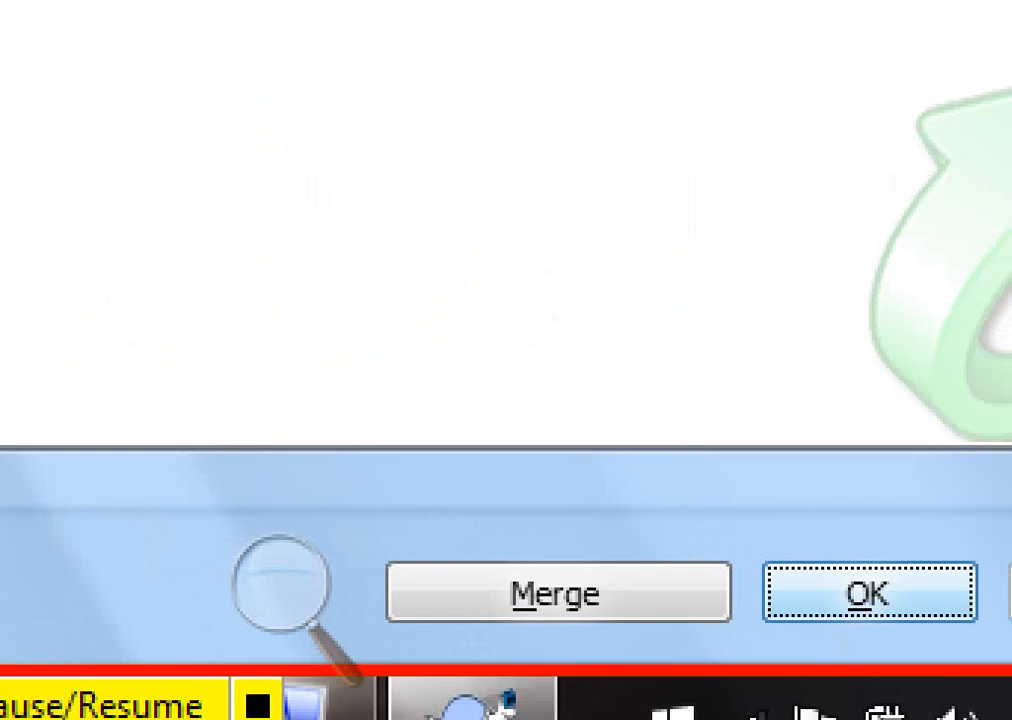
pyautogui.press('Return')
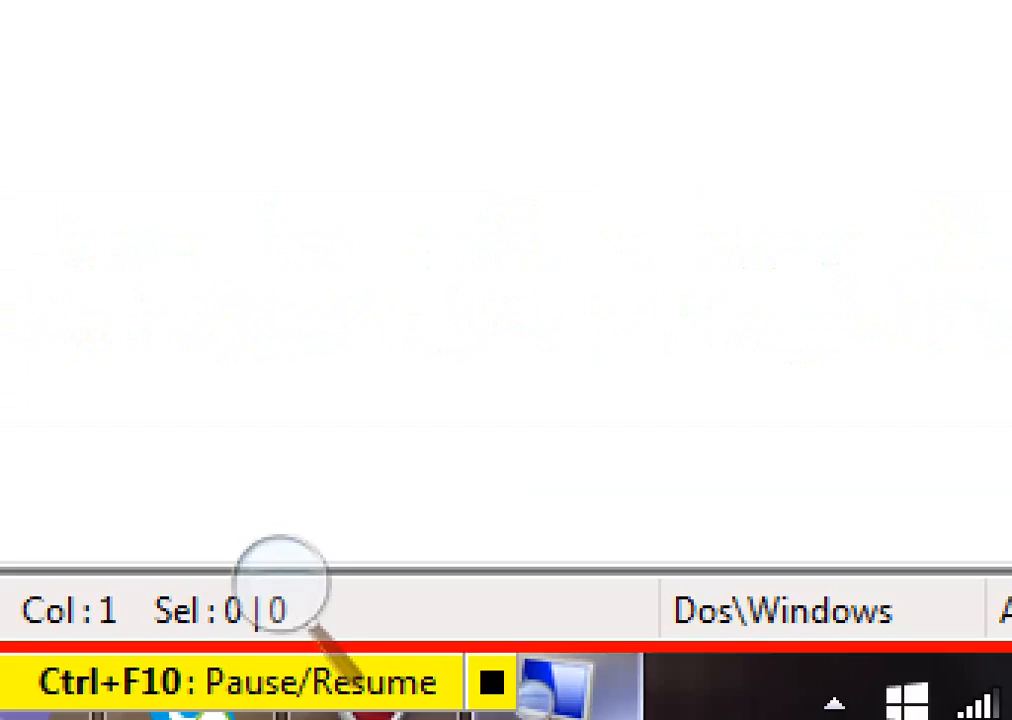
pyautogui.click(281, 583)
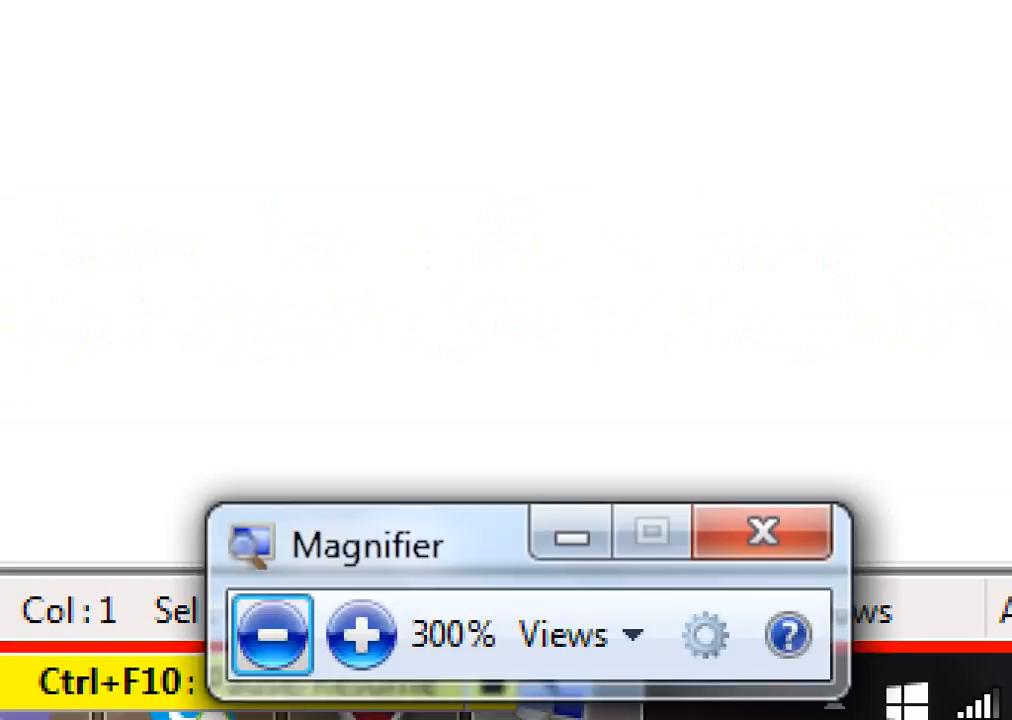
# Switch to Notepad++ and add the note 'a) add the file to repo.' under the first question
pyautogui.click(763, 531)
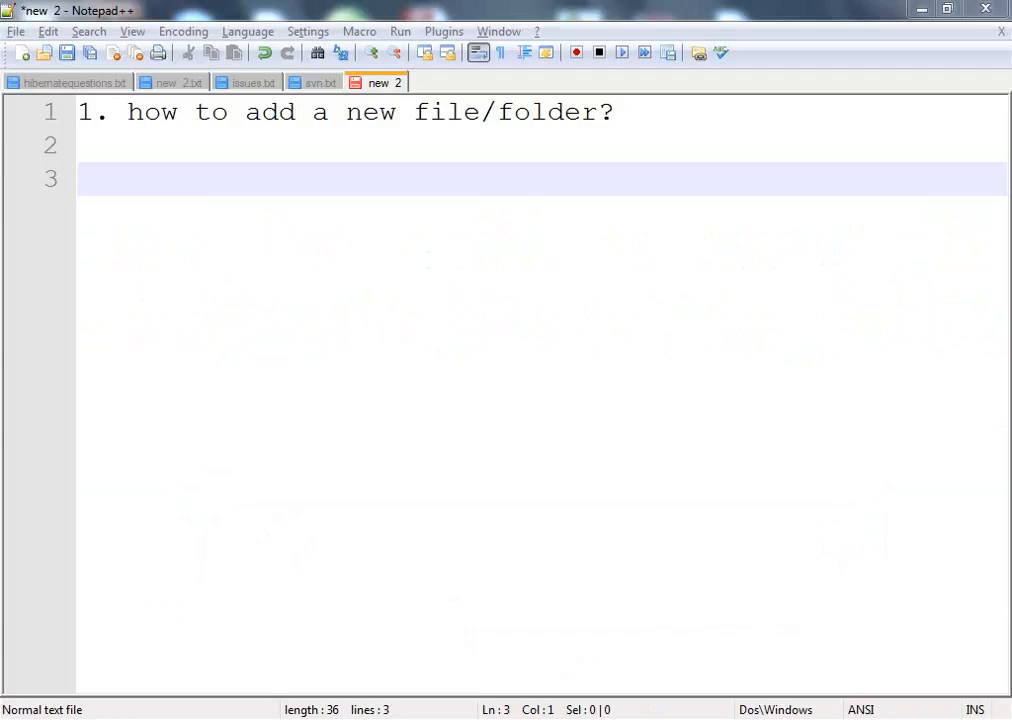
pyautogui.click(80, 146)
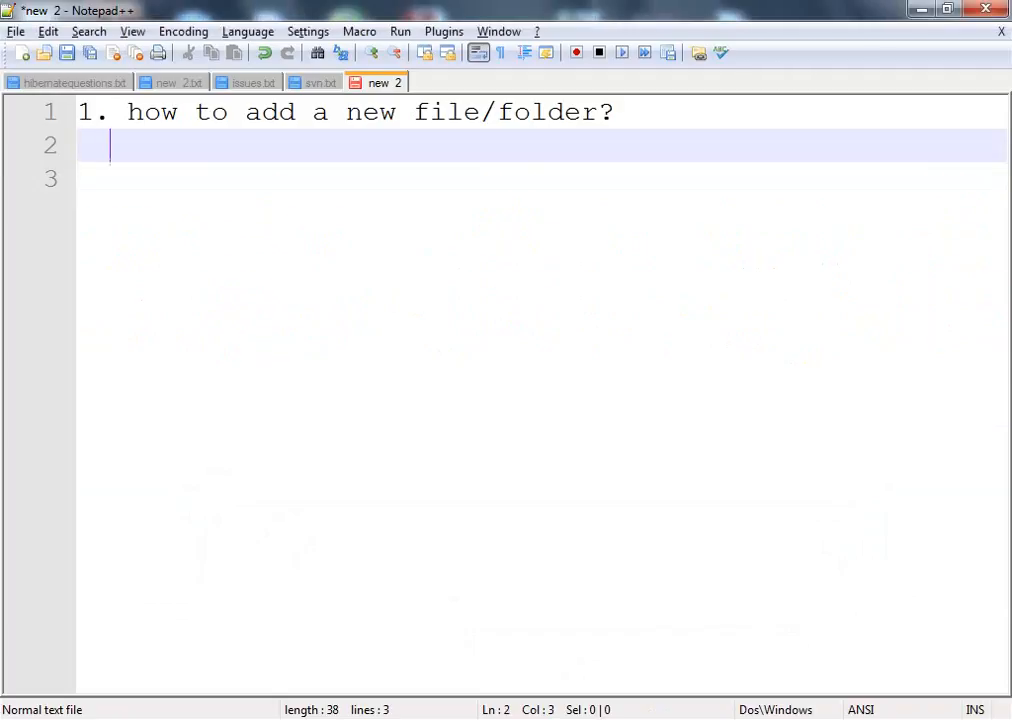
pyautogui.write('a')
pyautogui.press('Return')
pyautogui.write(')')
pyautogui.press('BackSpace')
pyautogui.press('BackSpace')
pyautogui.press('BackSpace')
pyautogui.press('BackSpace')
pyautogui.press('BackSpace')
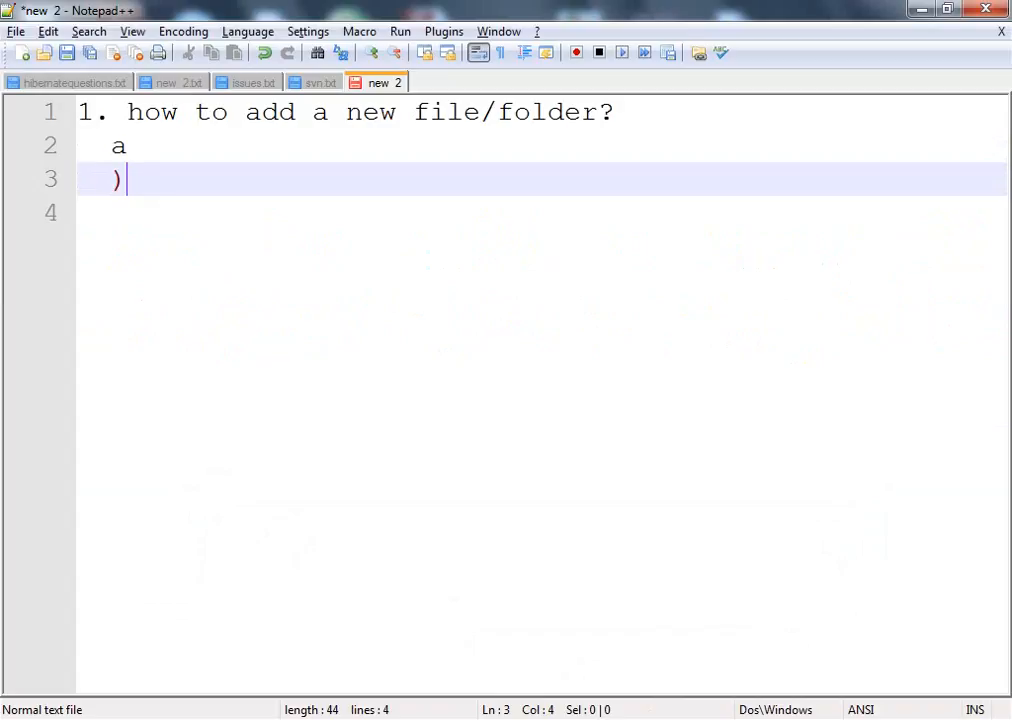
pyautogui.write(') ')
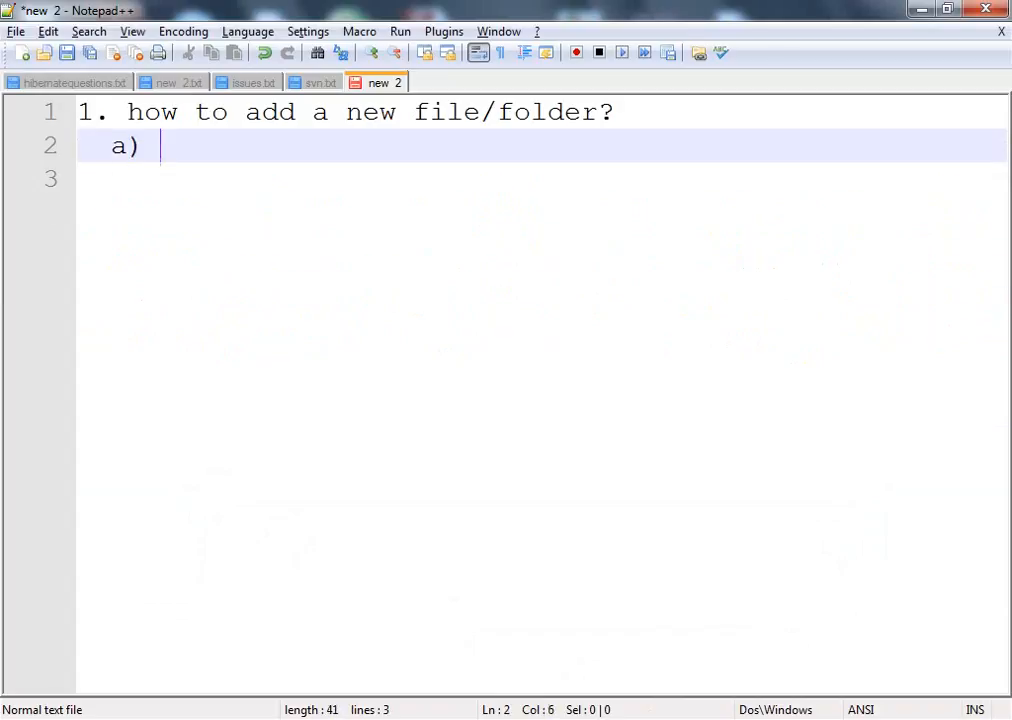
pyautogui.write('add thefile')
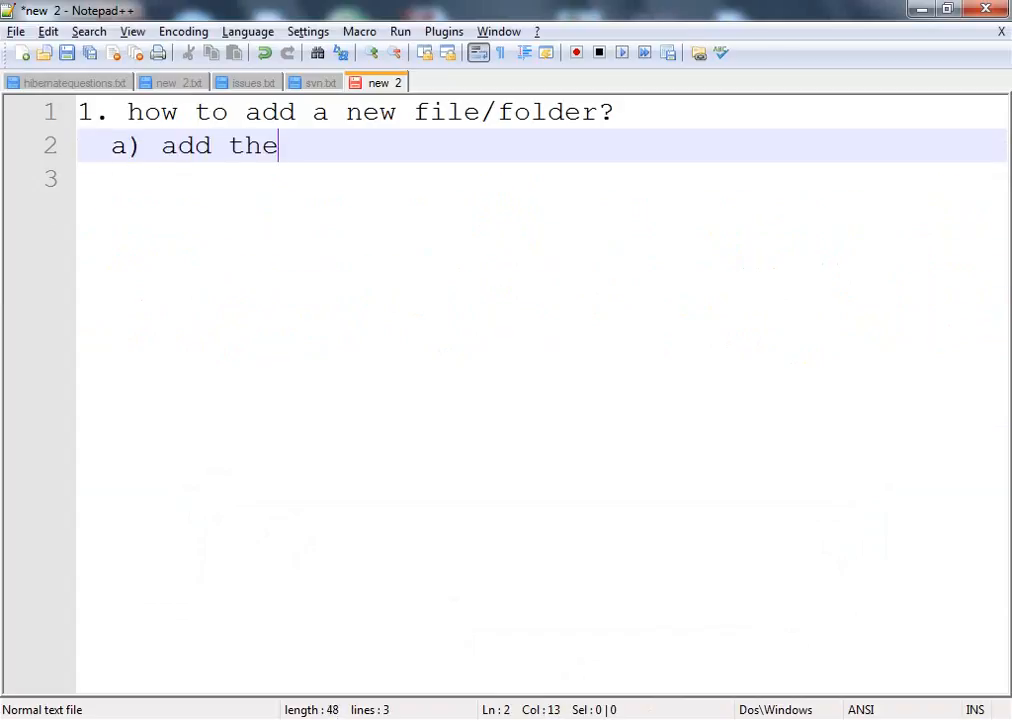
pyautogui.press('BackSpace')
pyautogui.press('BackSpace')
pyautogui.press('BackSpace')
pyautogui.press('BackSpace')
pyautogui.write('file to repo.')
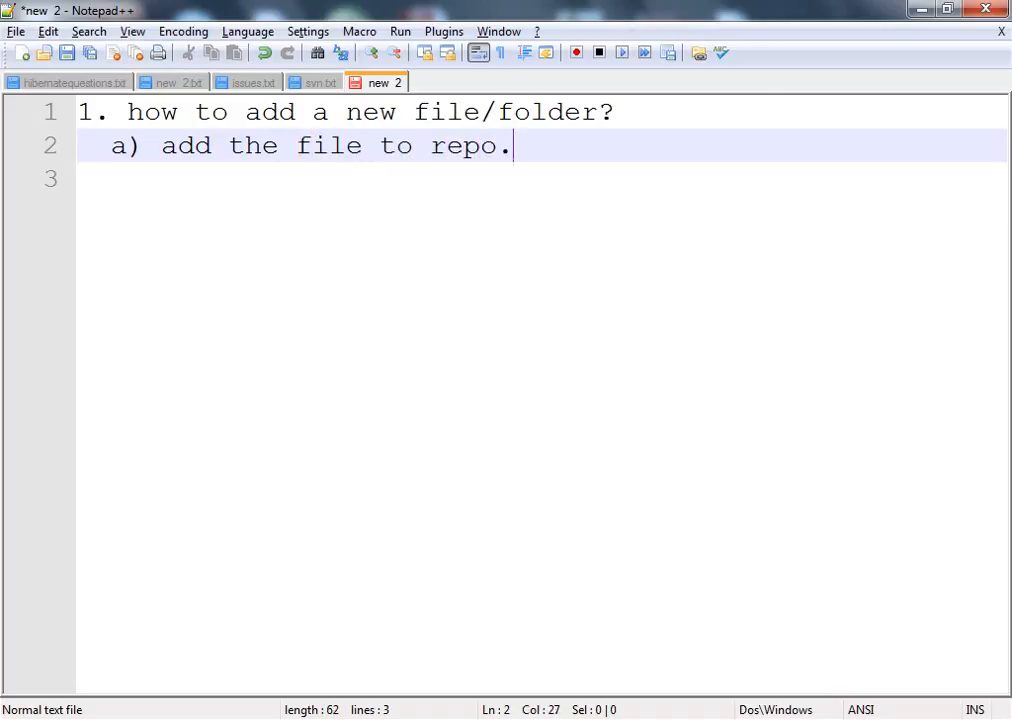
pyautogui.press('Return')
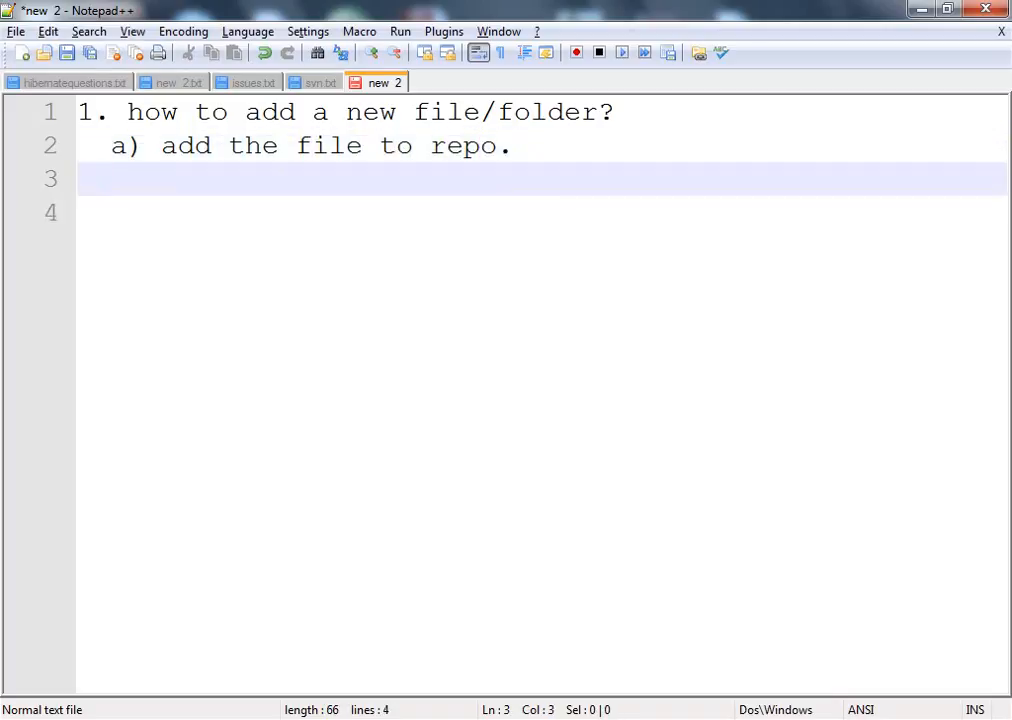
# Add the note 'b) commit the file' on the next line, fix its spacing, and start a new paragraph
pyautogui.write('b)commit t')
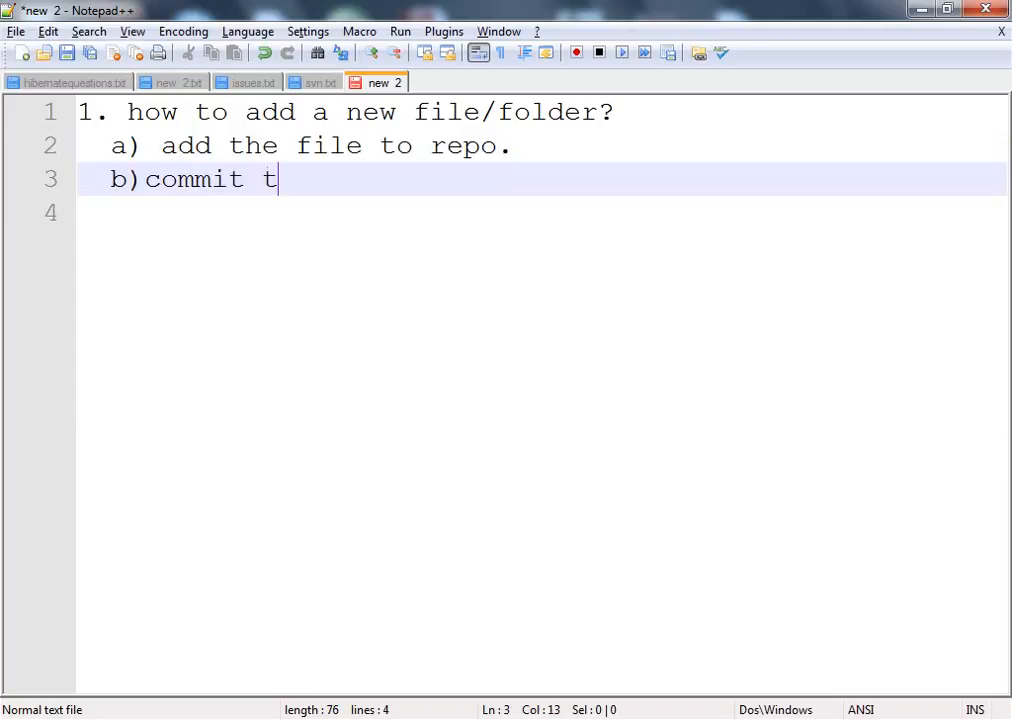
pyautogui.write('hefile')
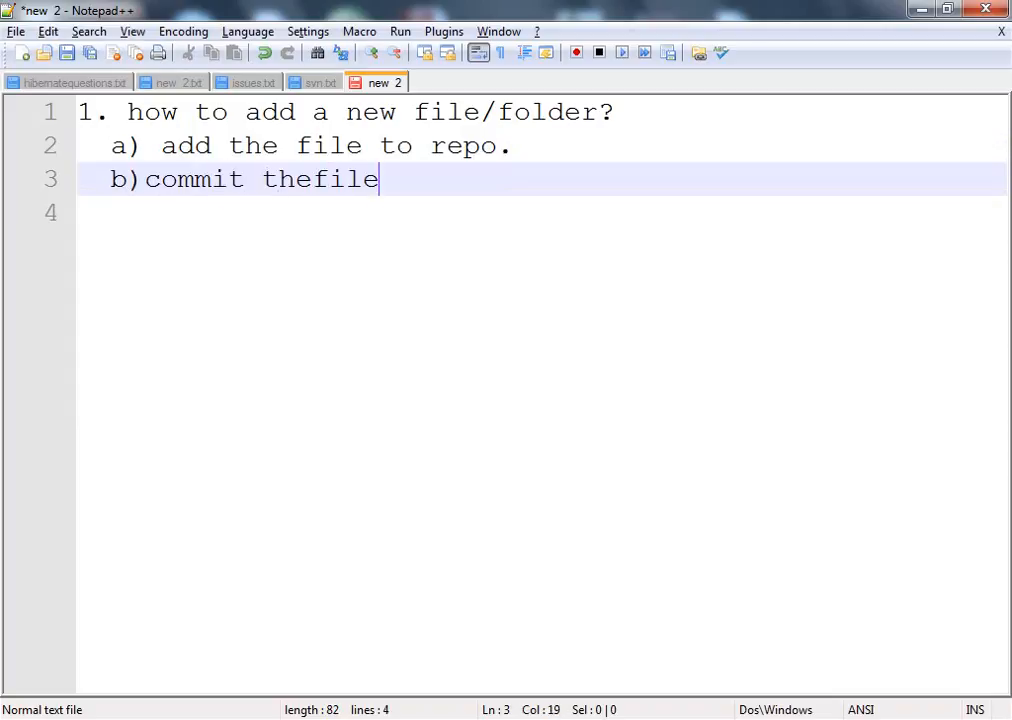
pyautogui.press('Left')
pyautogui.press('Left')
pyautogui.press('Left')
pyautogui.press('Left')
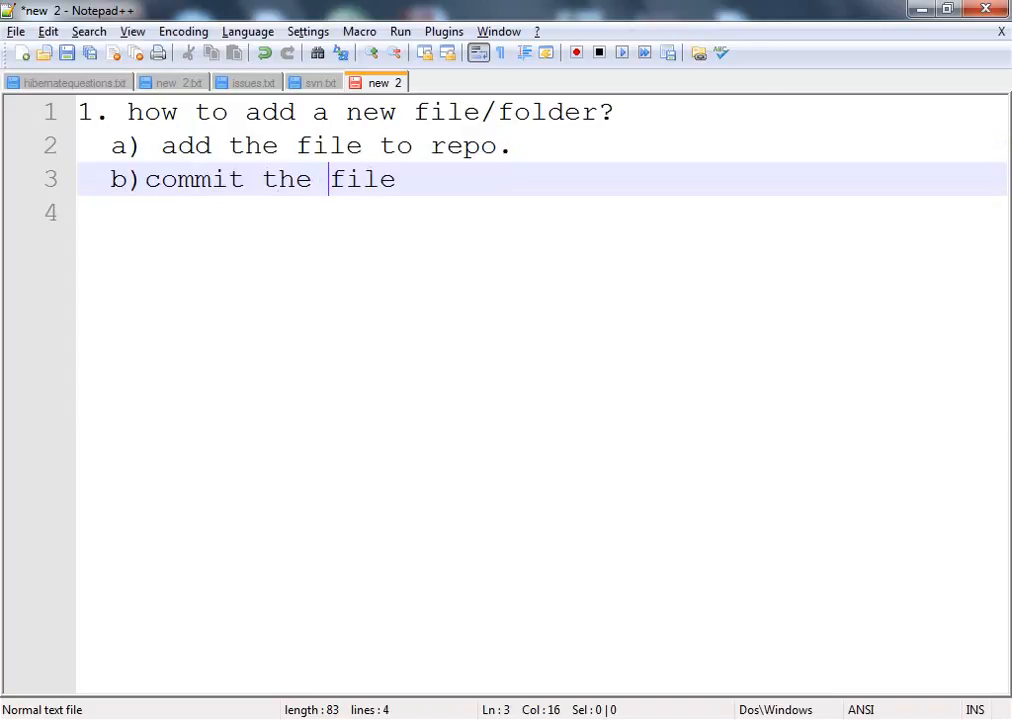
pyautogui.press('Left')
pyautogui.press('Left')
pyautogui.press('Left')
pyautogui.press('Left')
pyautogui.press('Left')
pyautogui.press('Left')
pyautogui.press('Left')
pyautogui.press('Left')
pyautogui.press('Left')
pyautogui.press('Left')
pyautogui.press('Left')
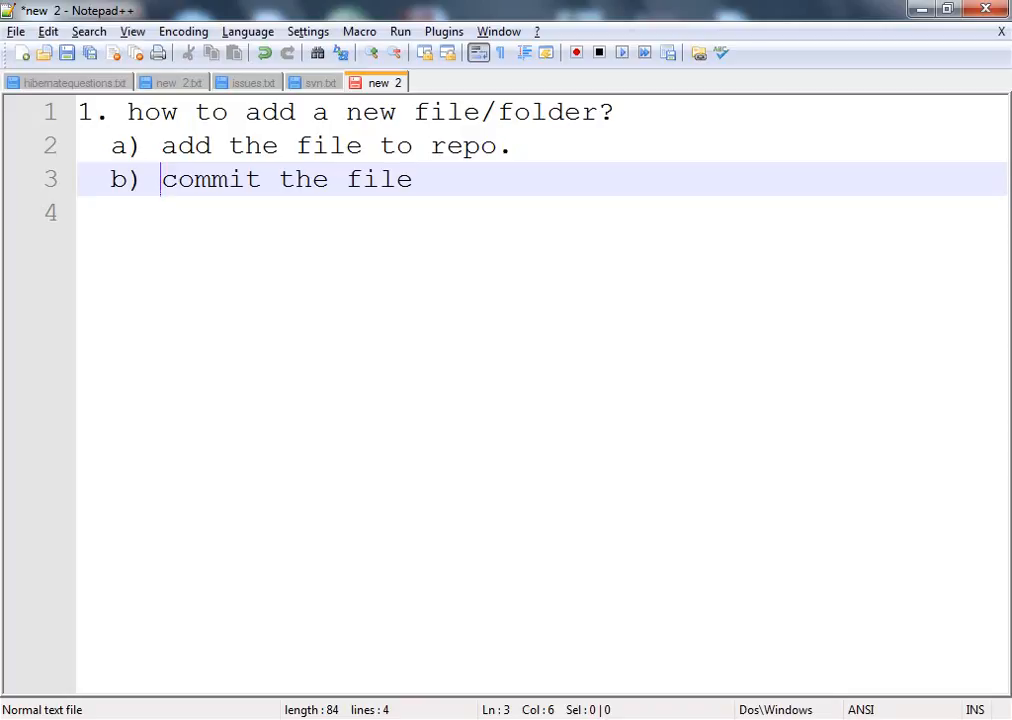
pyautogui.press('Right')
pyautogui.press('Right')
pyautogui.press('Right')
pyautogui.press('Right')
pyautogui.press('Right')
pyautogui.press('Right')
pyautogui.press('Right')
pyautogui.press('Right')
pyautogui.press('Right')
pyautogui.press('Right')
pyautogui.press('Right')
pyautogui.press('Right')
pyautogui.press('Right')
pyautogui.press('Right')
pyautogui.press('Right')
pyautogui.press('Return')
pyautogui.press('Return')
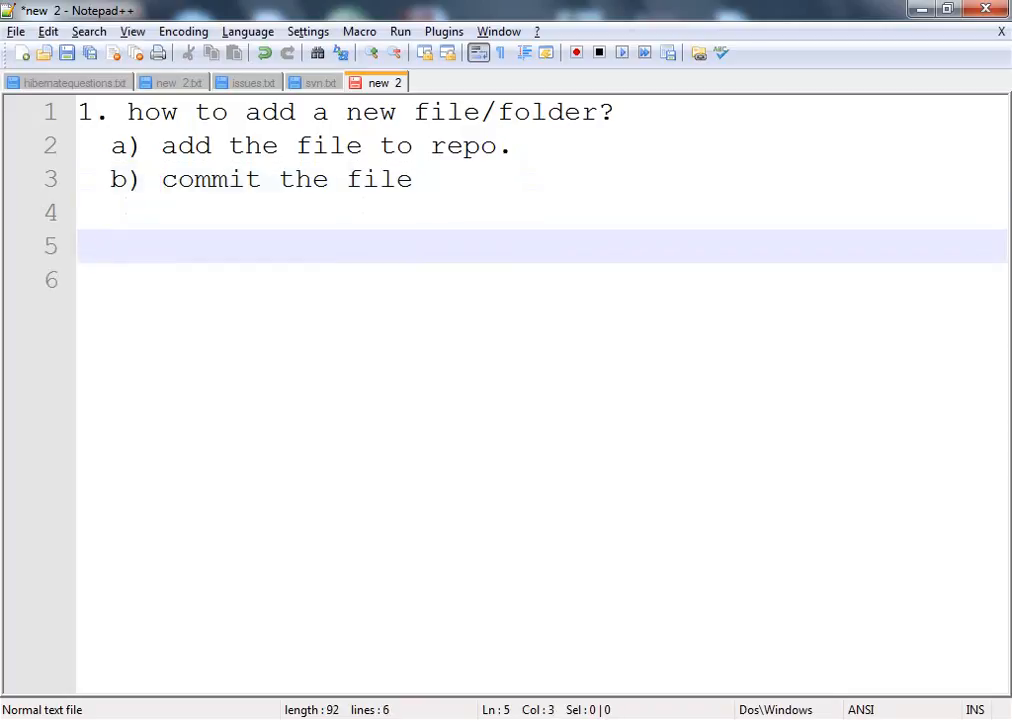
# Add the second question '2. how to delete a file?' to the notes
pyautogui.press('BackSpace')
pyautogui.press('BackSpace')
pyautogui.write('2. howe')
pyautogui.press('BackSpace')
pyautogui.write('t')
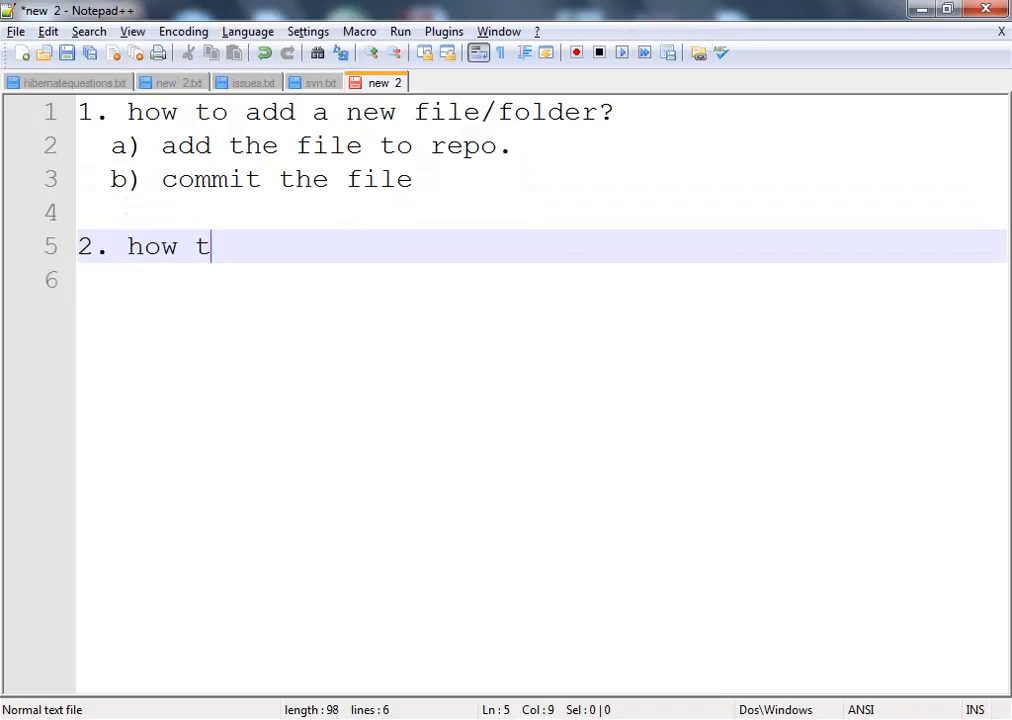
pyautogui.write('odelete')
pyautogui.press('BackSpace')
pyautogui.press('BackSpace')
pyautogui.press('BackSpace')
pyautogui.press('BackSpace')
pyautogui.press('BackSpace')
pyautogui.press('BackSpace')
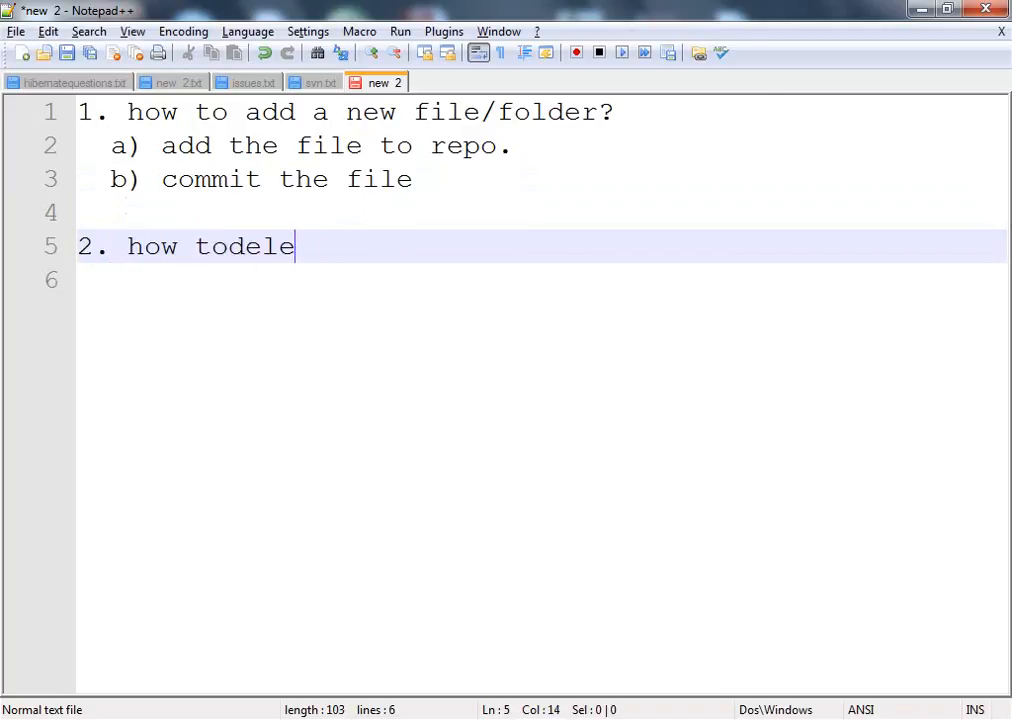
pyautogui.write('deletea')
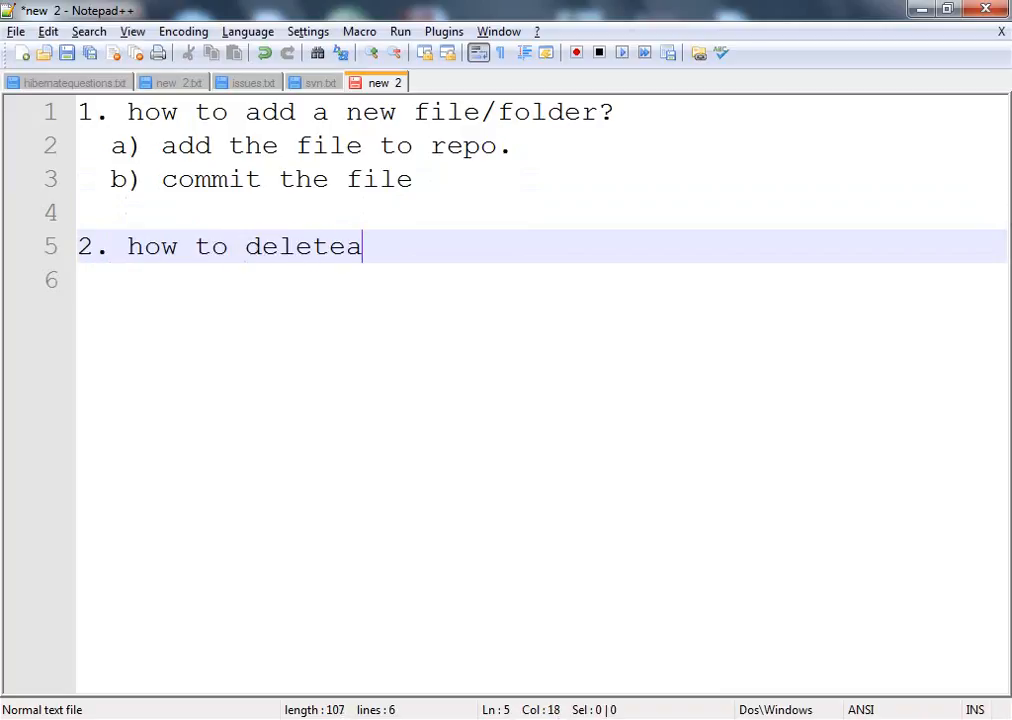
pyautogui.press('BackSpace')
pyautogui.write('a file?')
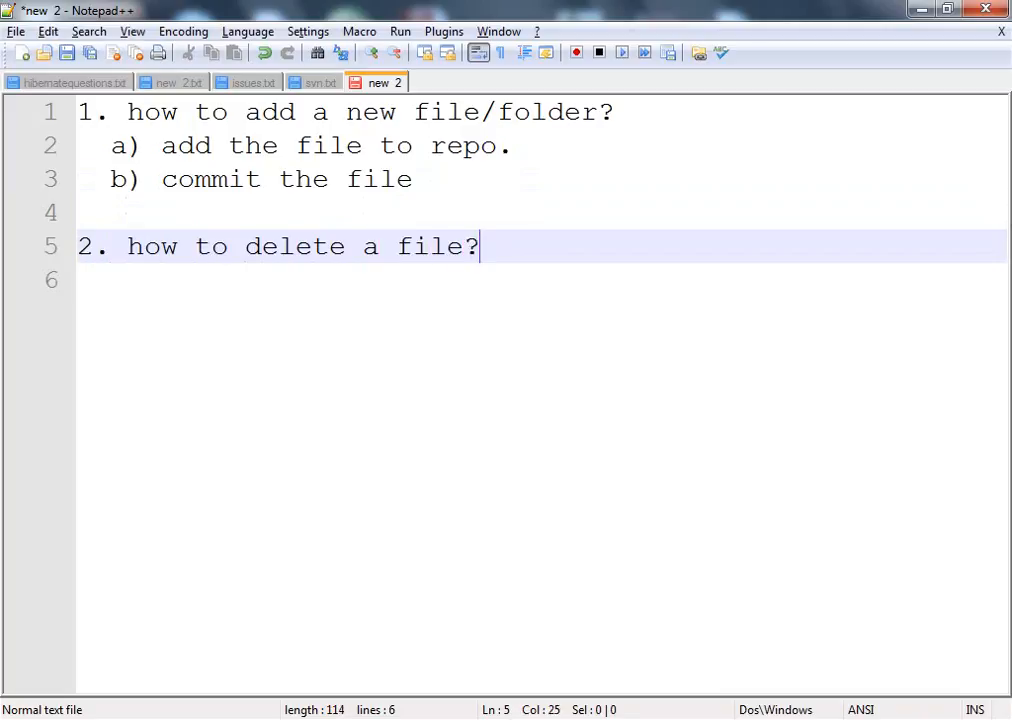
pyautogui.press('Return')
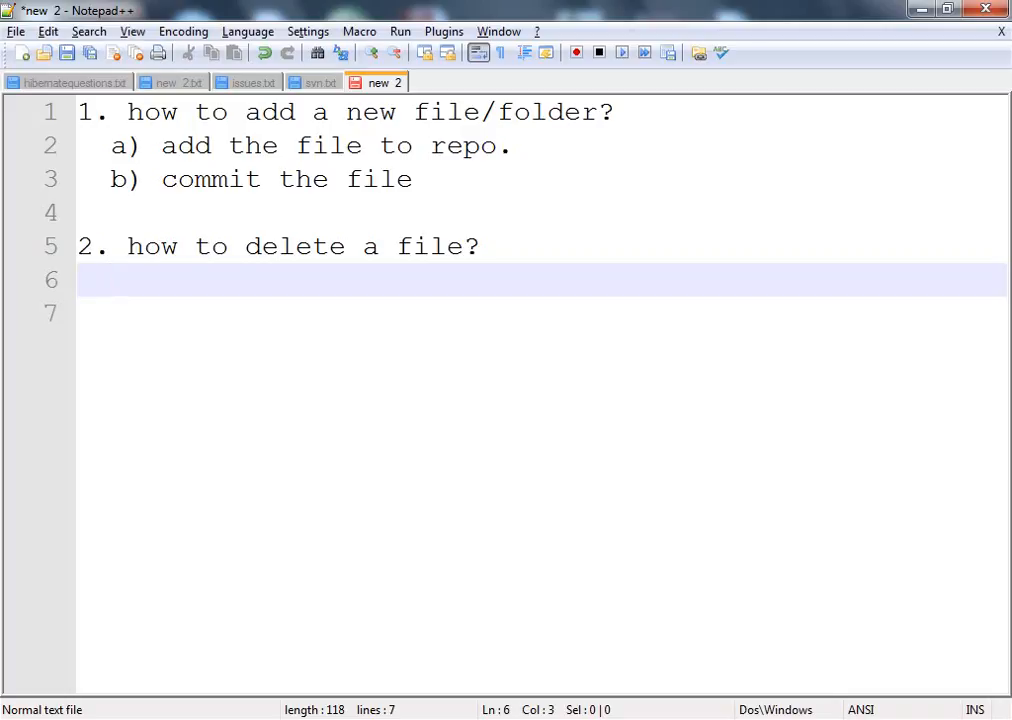
# Switch to Explorer and delete the Test file from the JPT_OCT13 working copy folder
pyautogui.hotkey('alt', 'Tab')
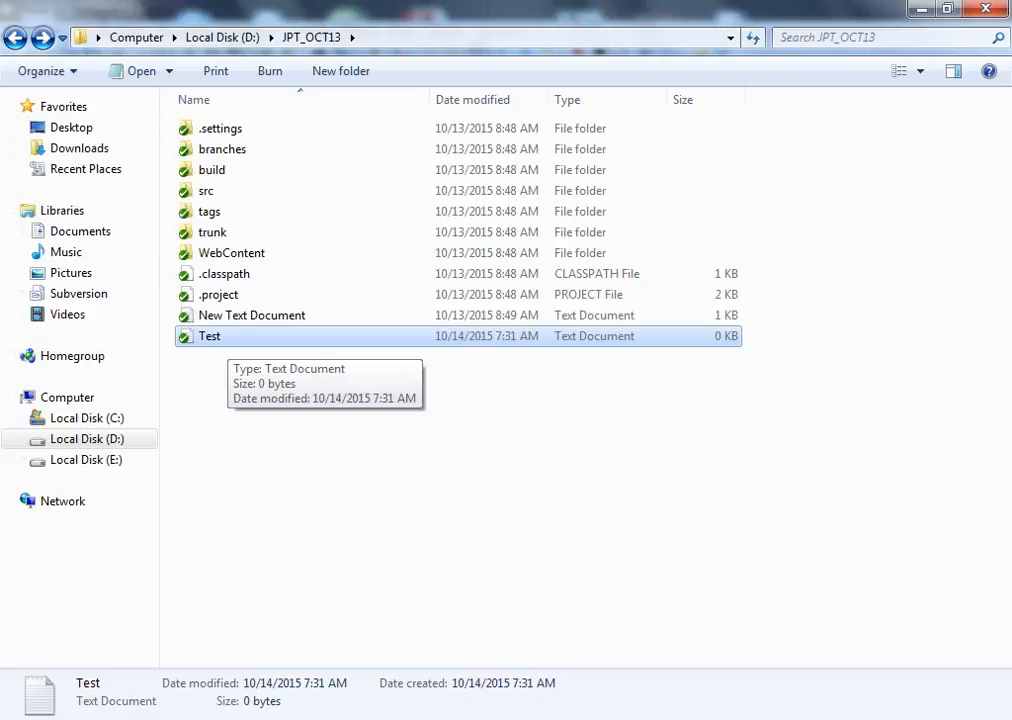
pyautogui.rightClick(226, 337)
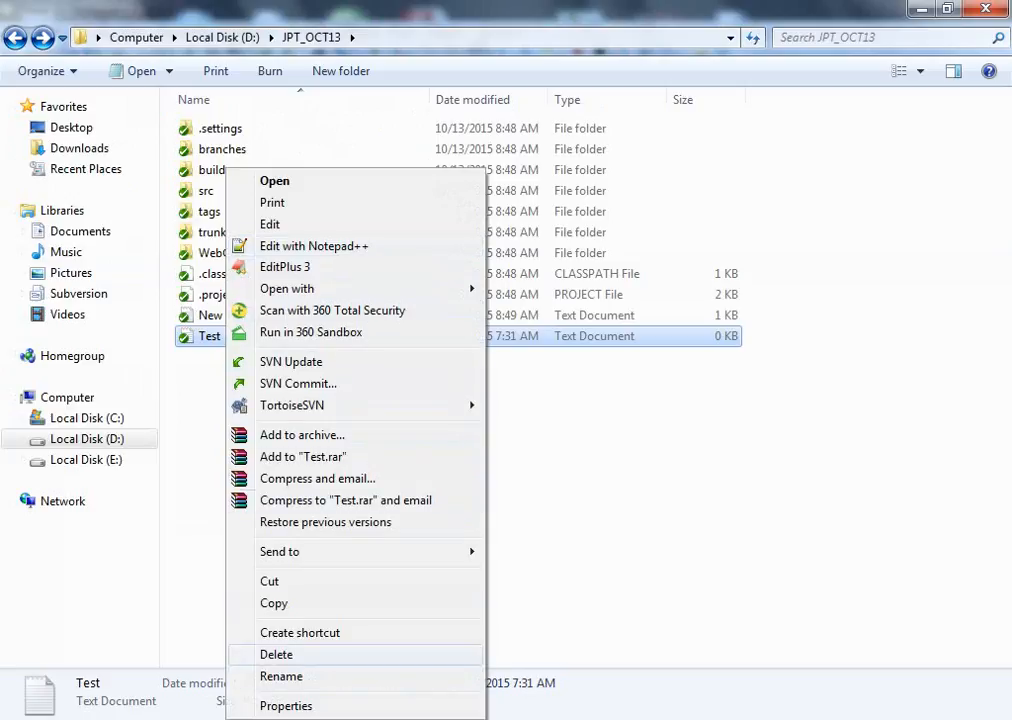
pyautogui.click(276, 654)
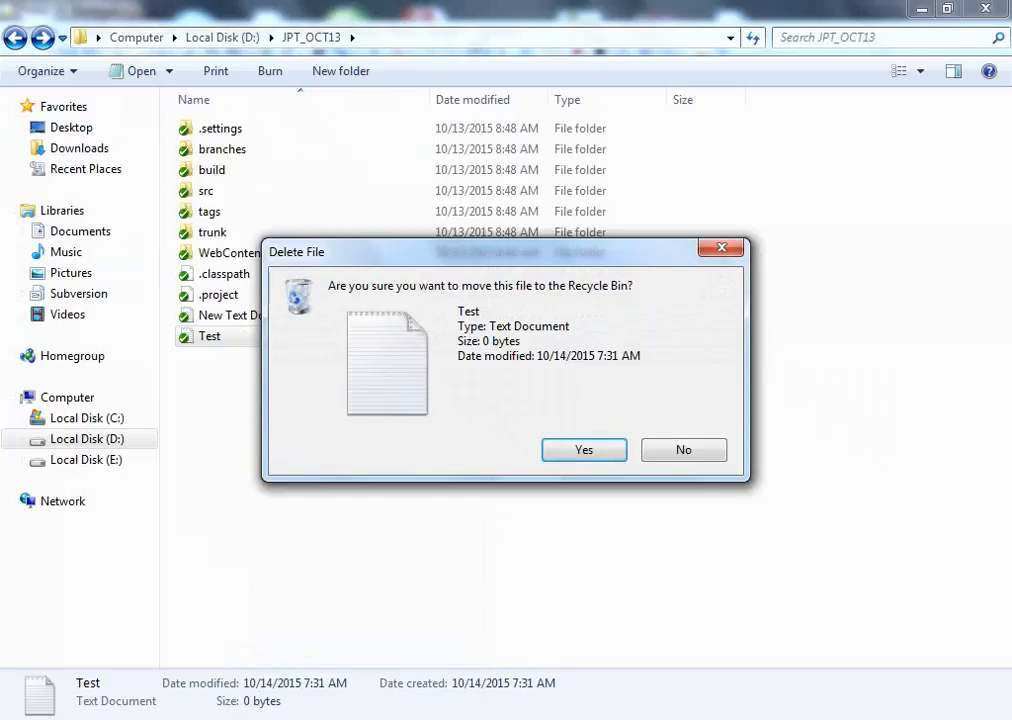
pyautogui.press('Return')
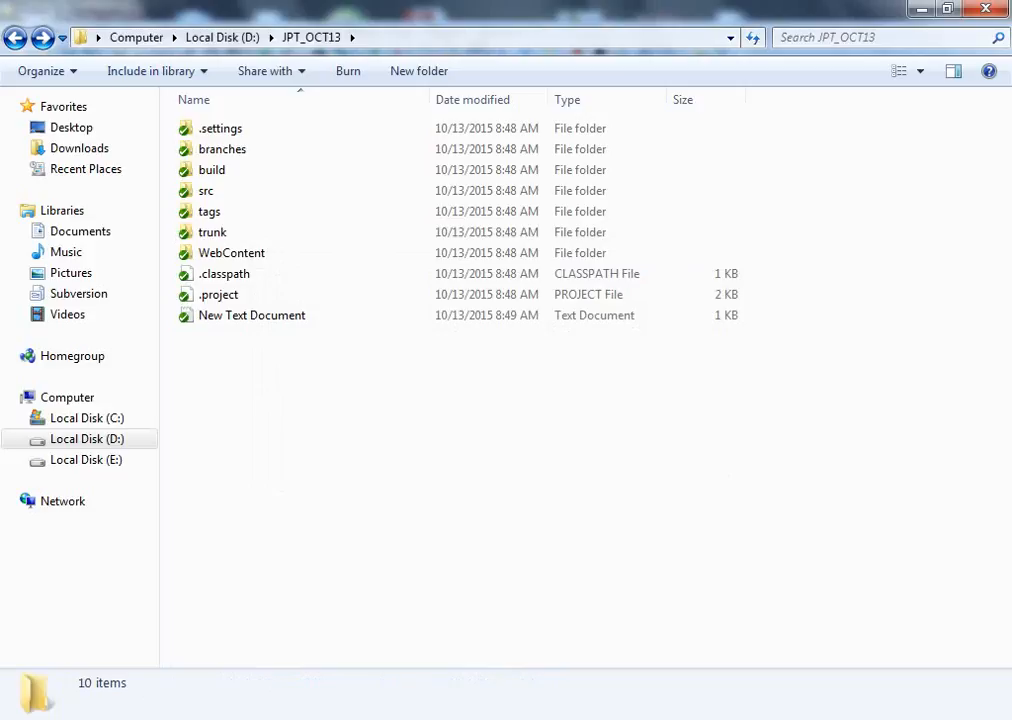
# Run SVN Update on the JPT_OCT13 working copy folder
pyautogui.rightClick(235, 320)
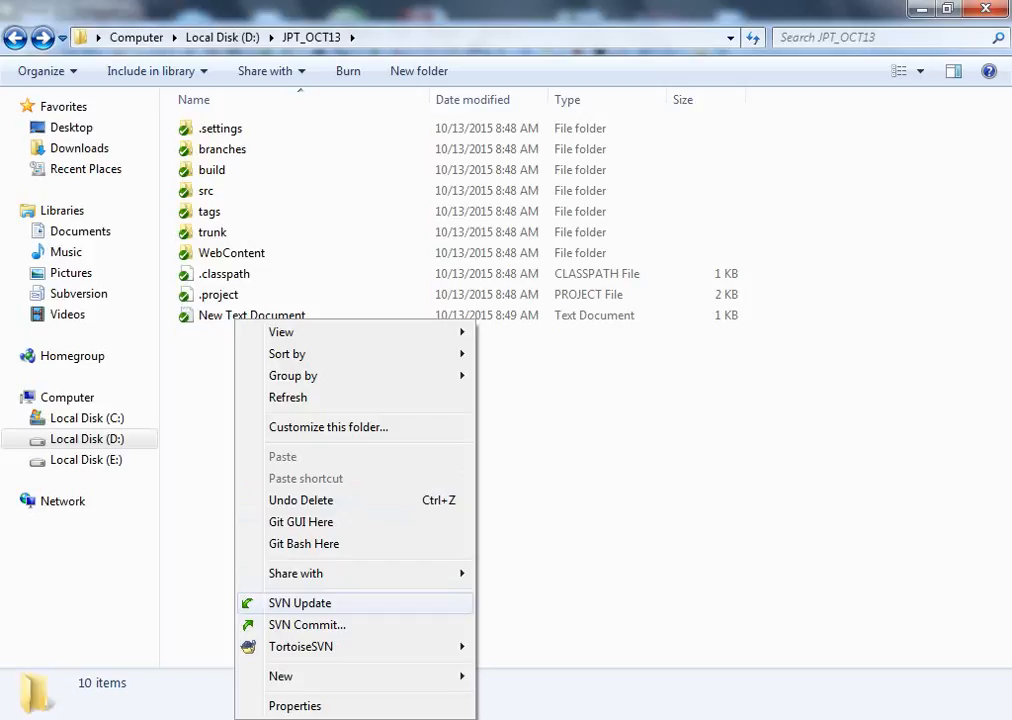
pyautogui.click(300, 603)
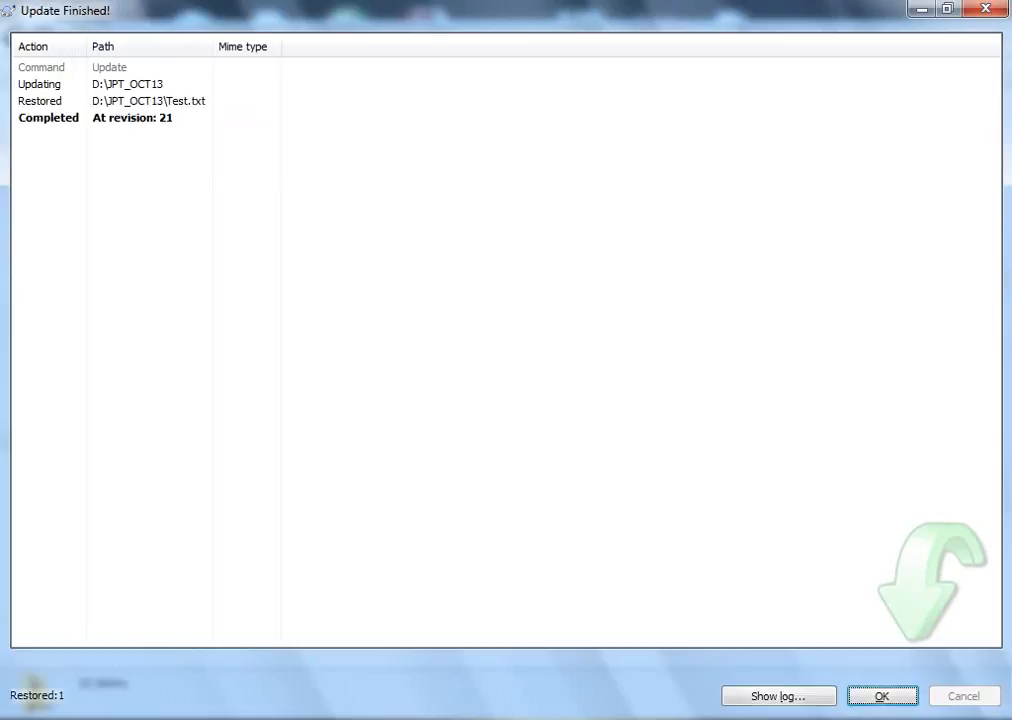
pyautogui.press('super')
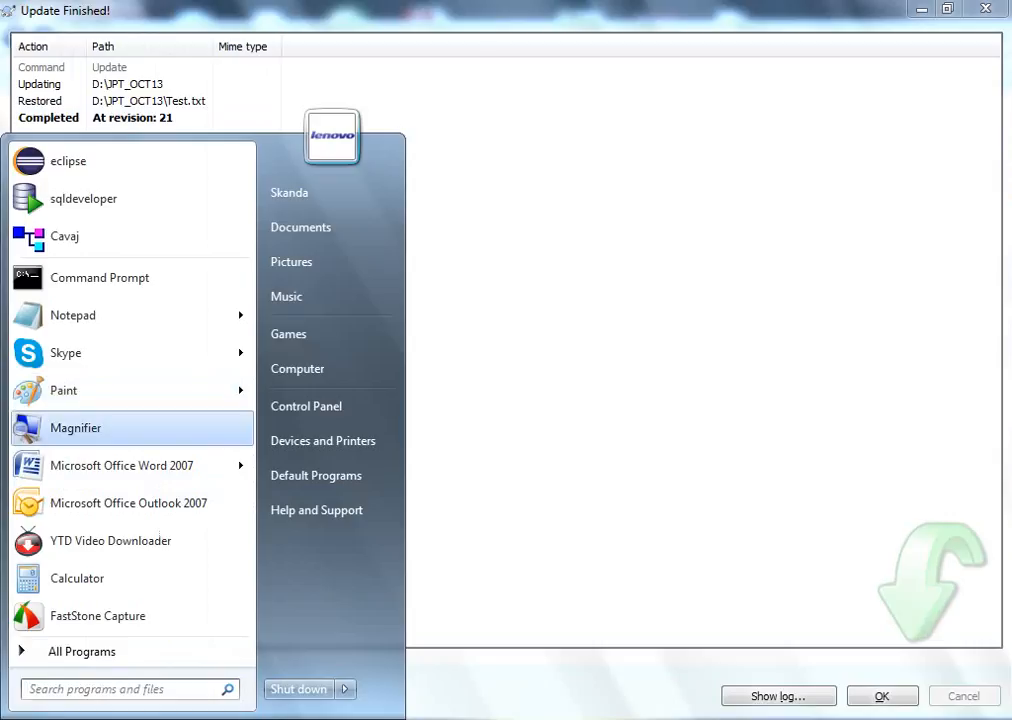
pyautogui.press('Escape')
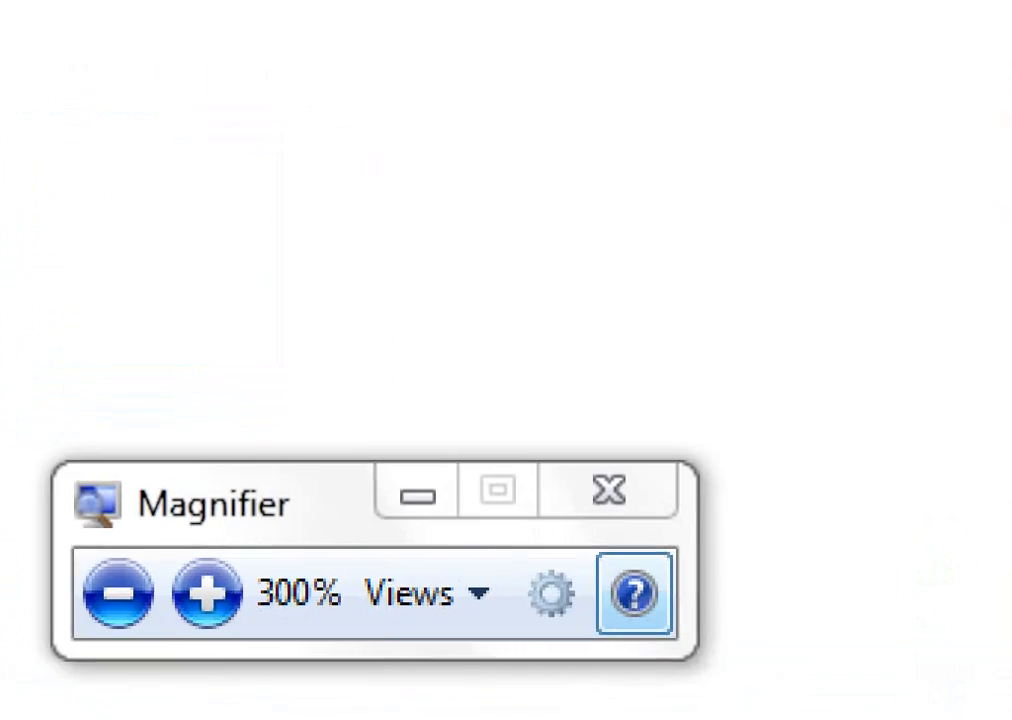
pyautogui.click(118, 593)
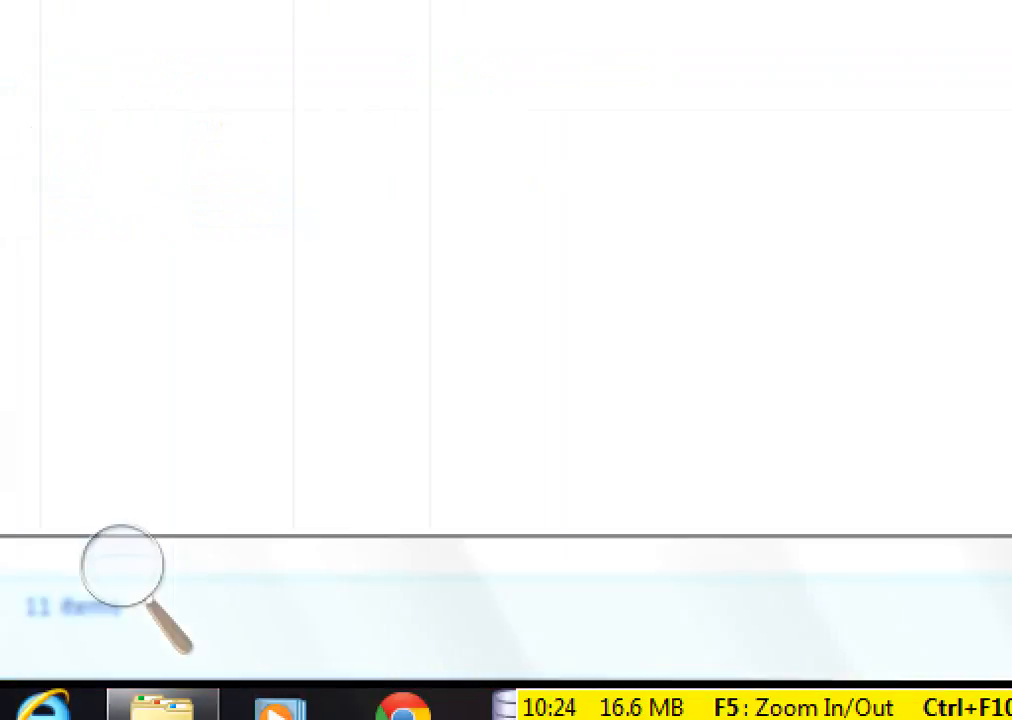
# Extend the second question in the notes to read 'how to delete a file from repo?'
pyautogui.hotkey('alt', 'Tab')
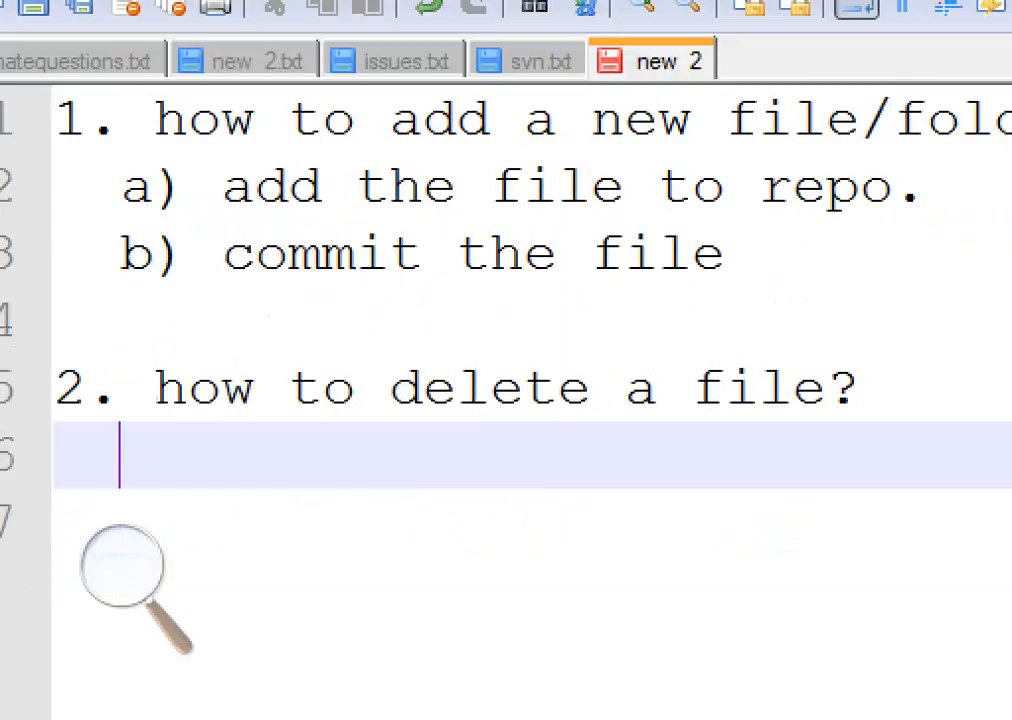
pyautogui.click(827, 493)
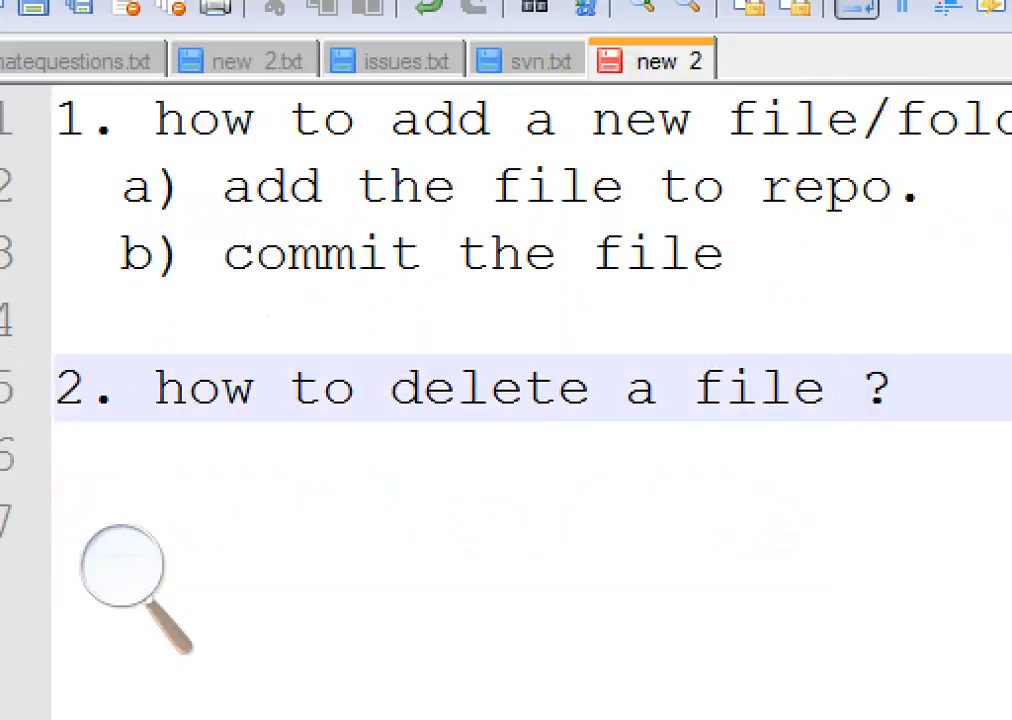
pyautogui.write('from ')
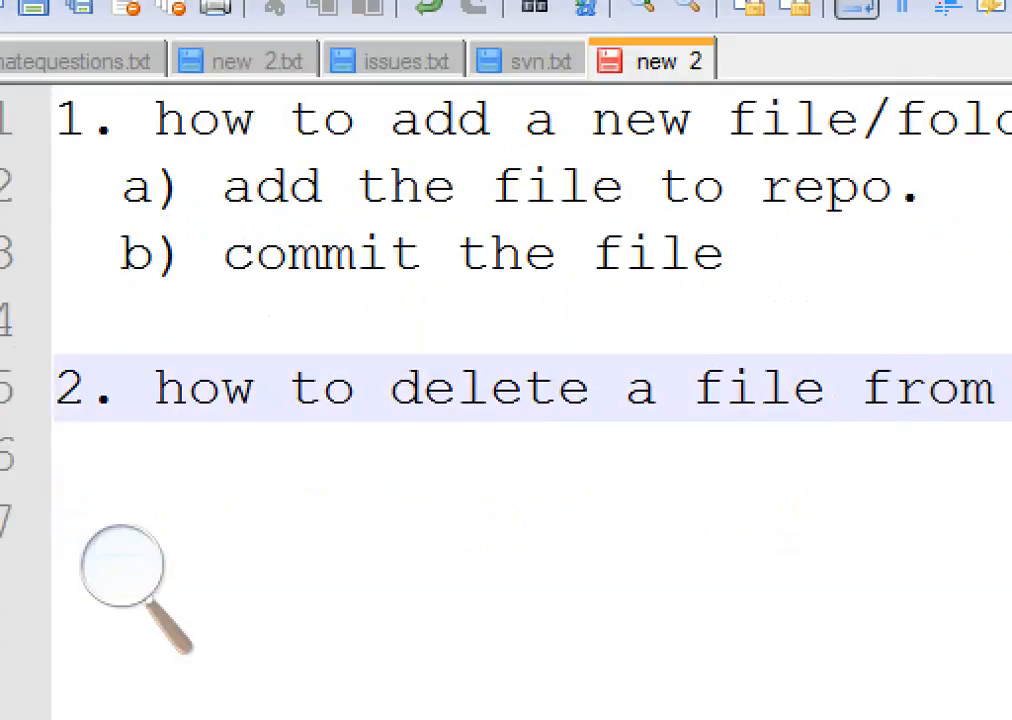
pyautogui.write('repo')
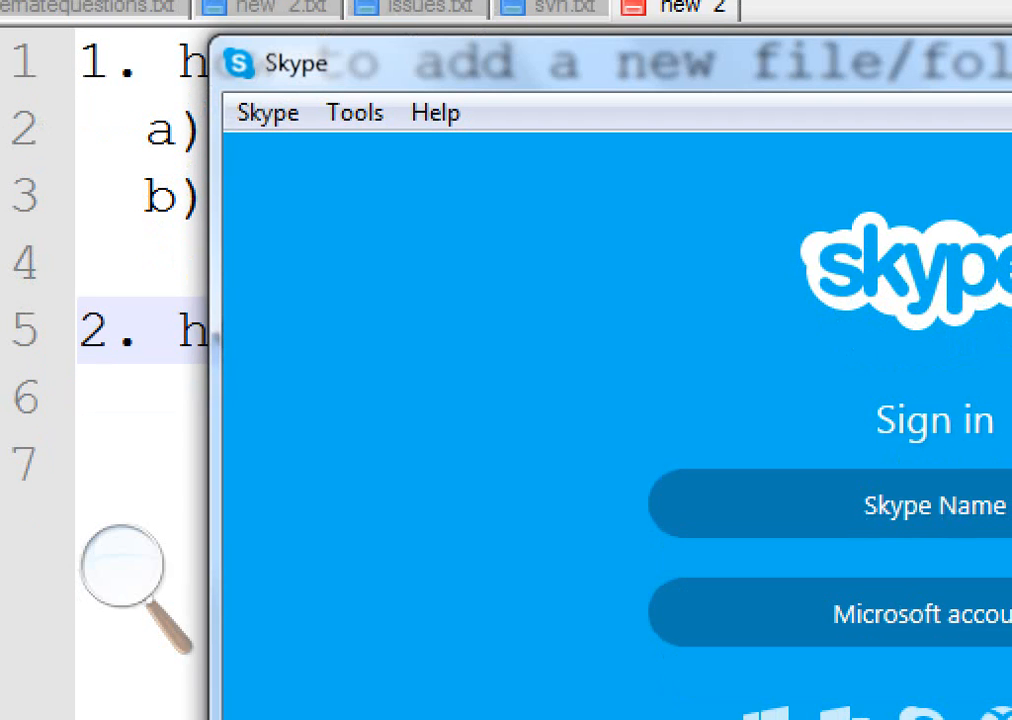
# Delete the Test file from the JPT_OCT13 working copy using the TortoiseSVN Delete command
pyautogui.click(140, 482)
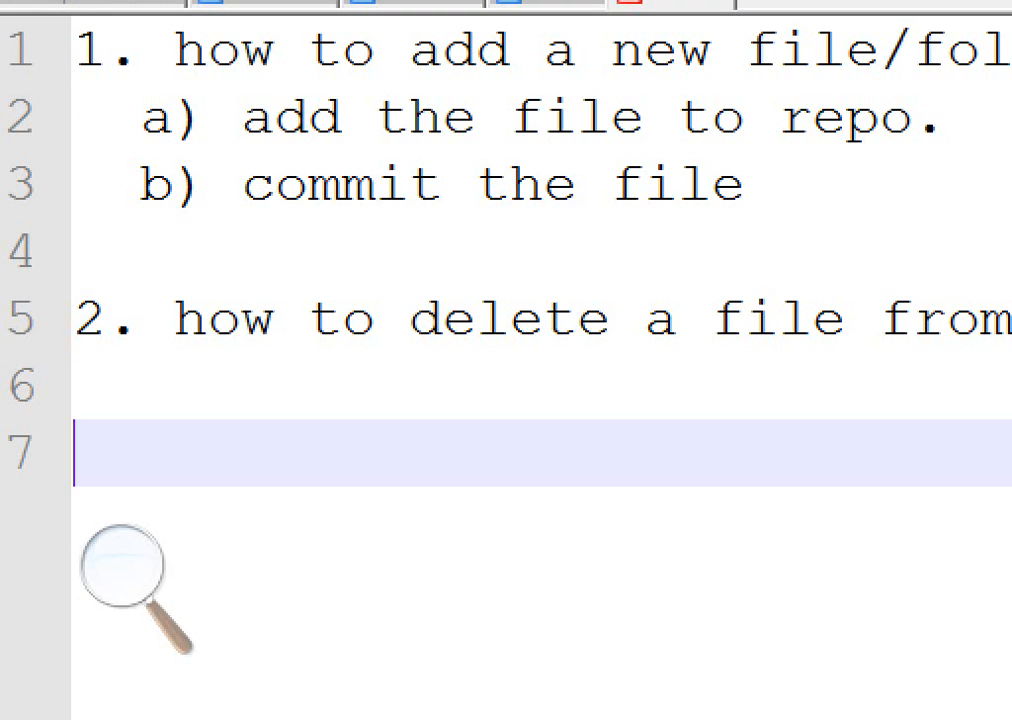
pyautogui.click(176, 706)
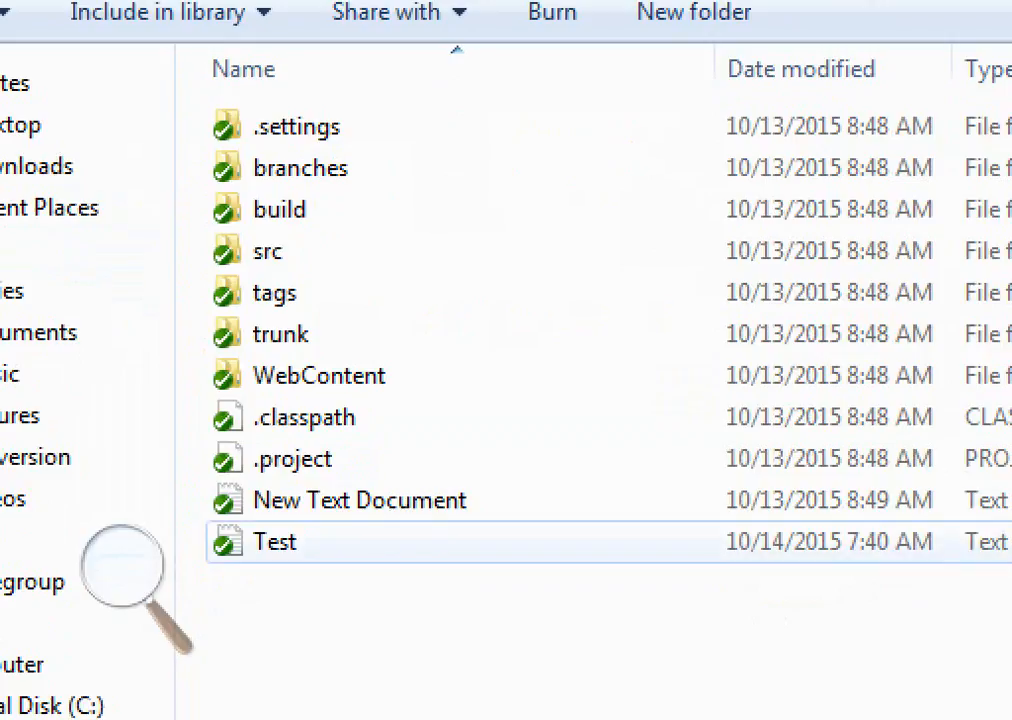
pyautogui.click(275, 541)
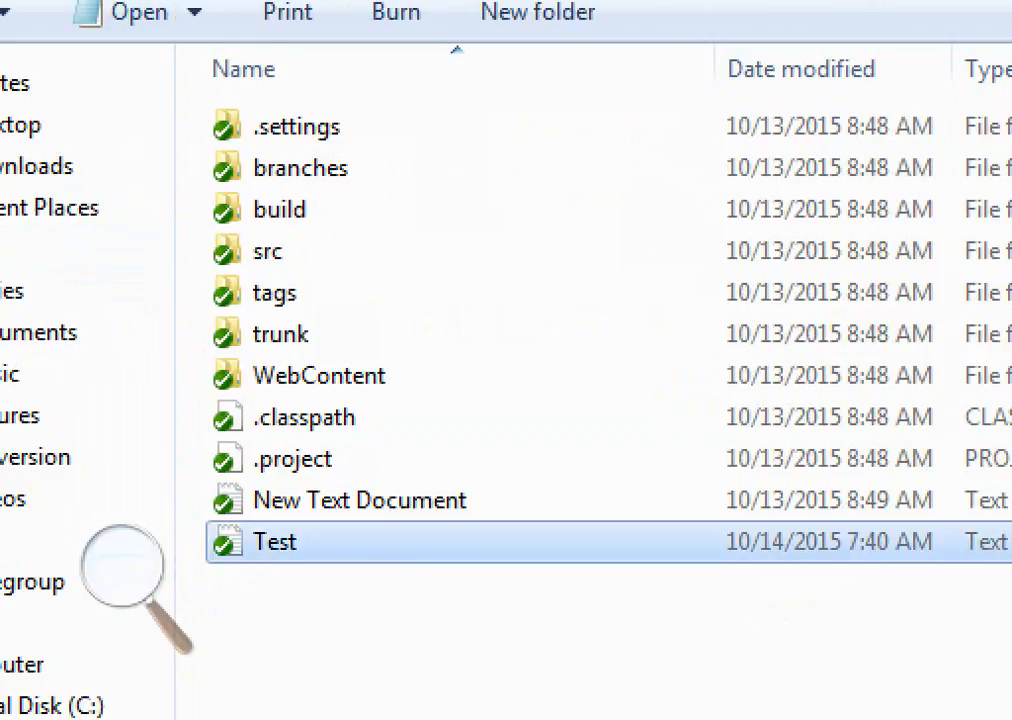
pyautogui.rightClick(272, 541)
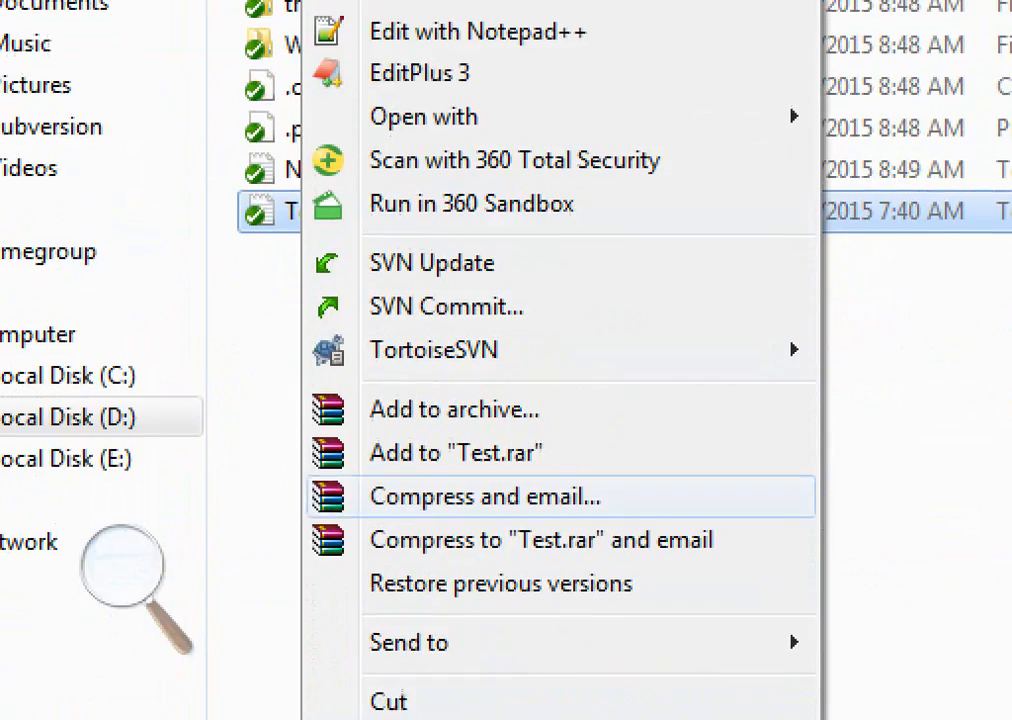
pyautogui.moveTo(480, 350)
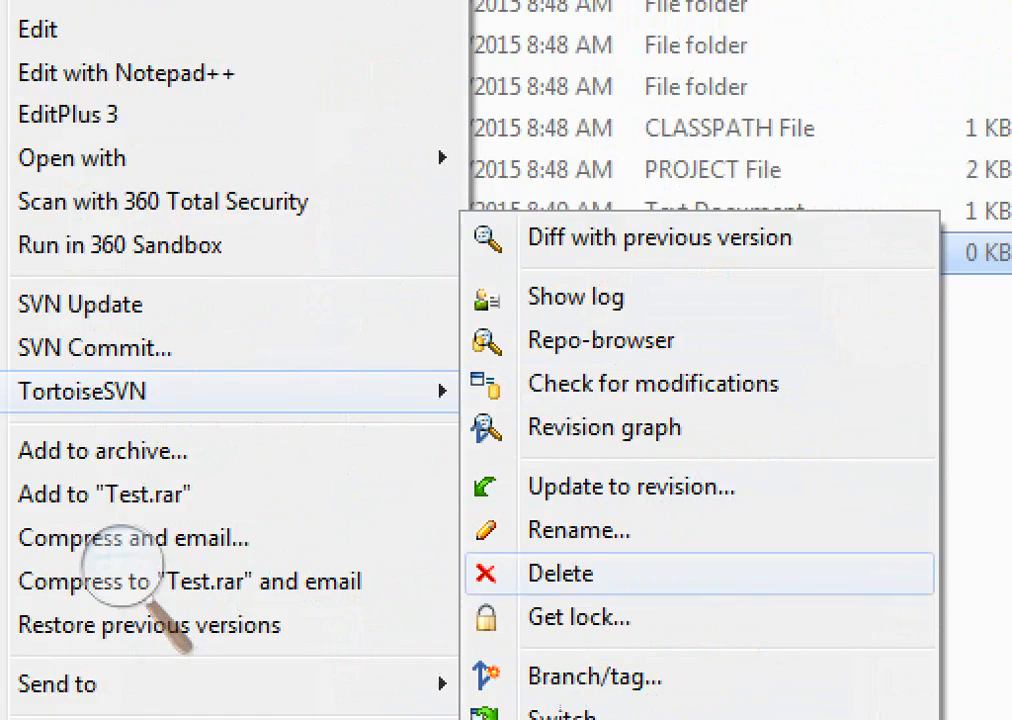
pyautogui.click(560, 573)
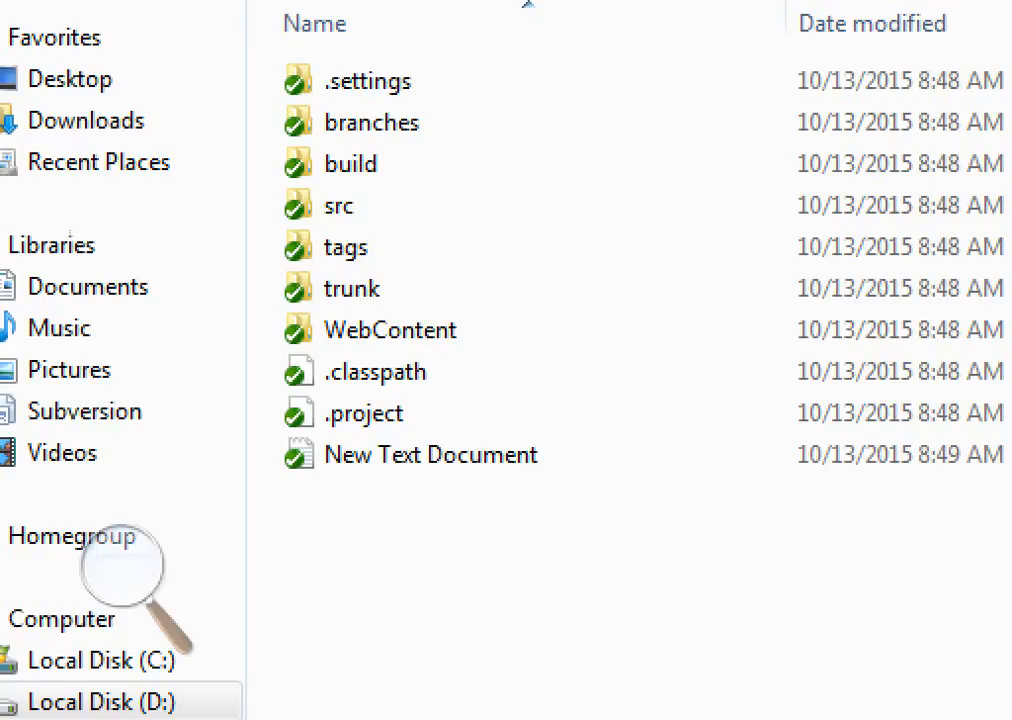
# Commit the working copy's Test.txt deletion with the message 'delete the newly added filewhichis for testing'
pyautogui.rightClick(314, 463)
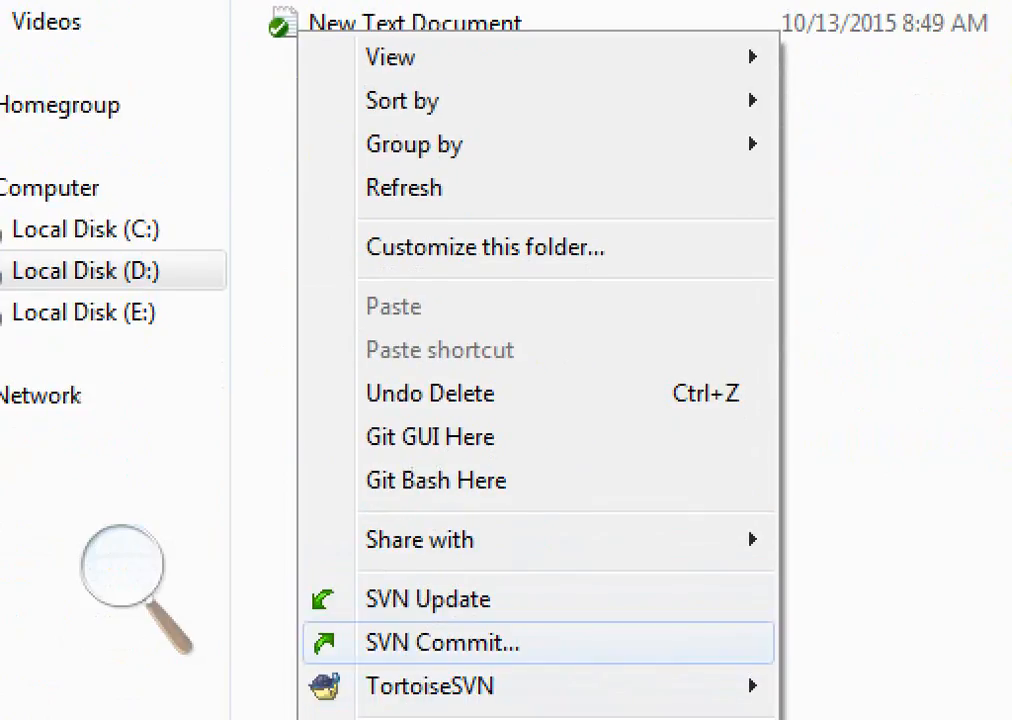
pyautogui.click(442, 643)
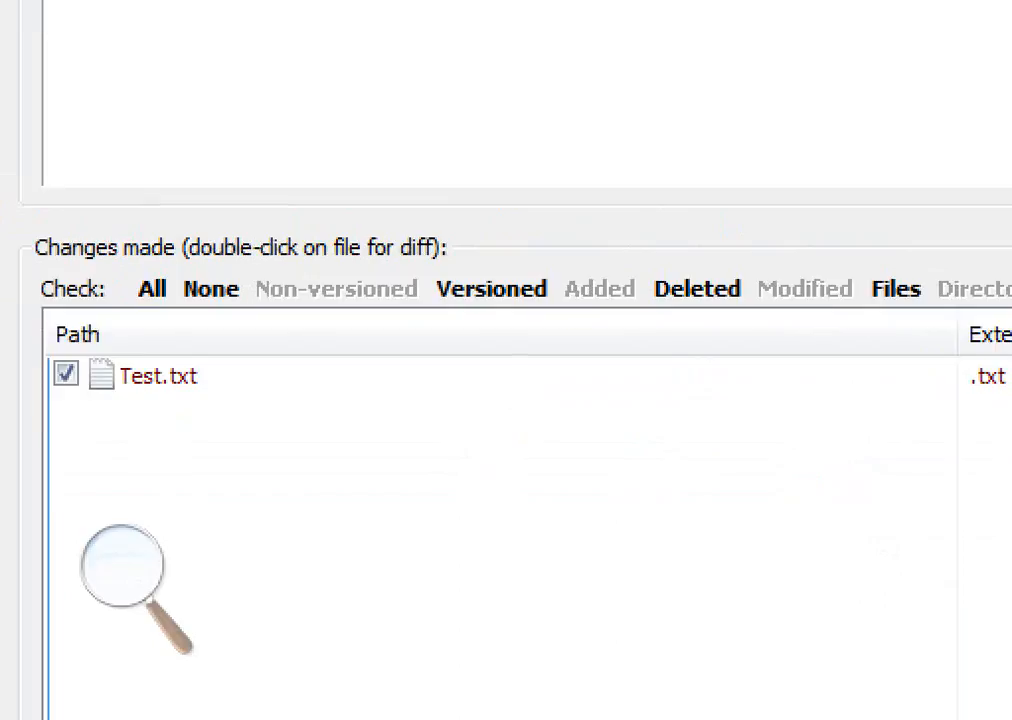
pyautogui.write('d')
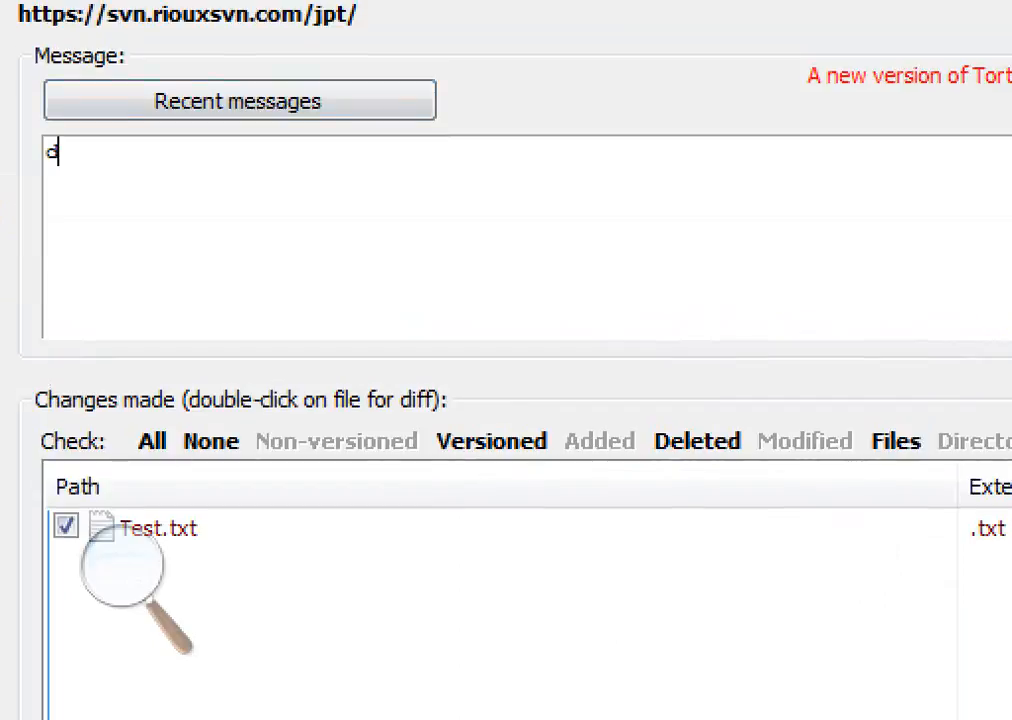
pyautogui.write('eletethe')
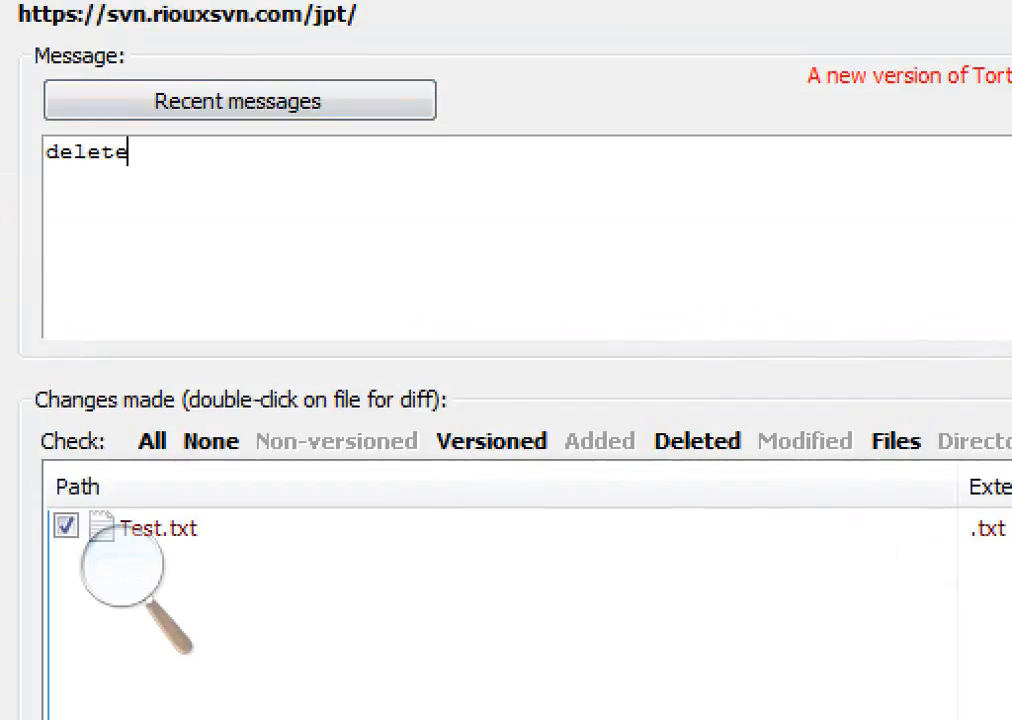
pyautogui.press('BackSpace')
pyautogui.press('BackSpace')
pyautogui.press('BackSpace')
pyautogui.write('then')
pyautogui.press('BackSpace')
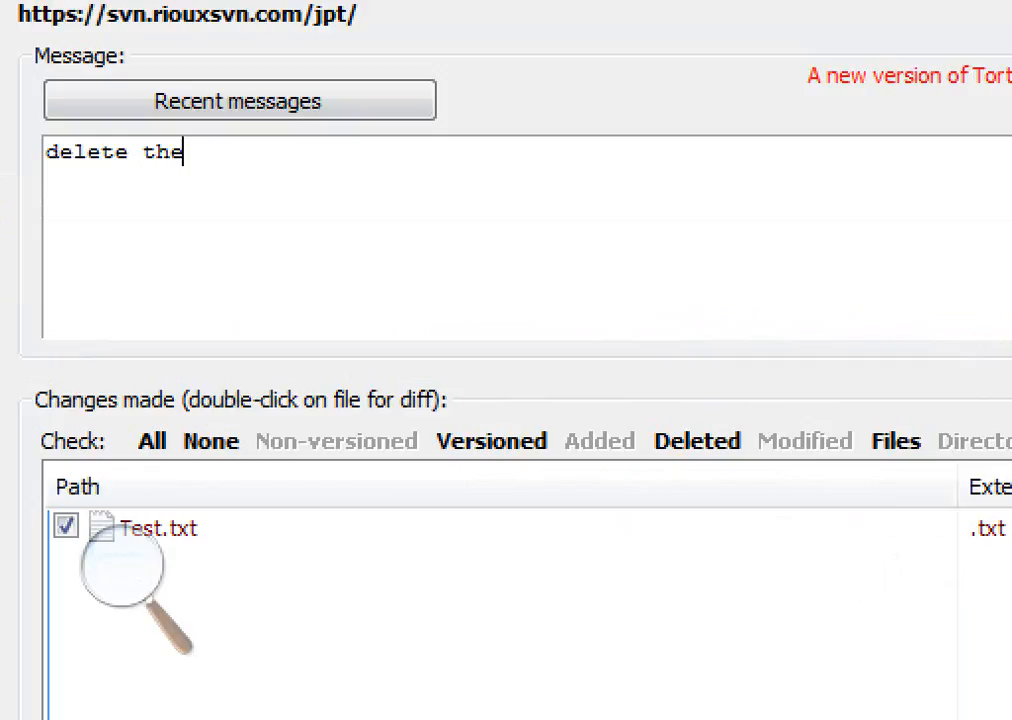
pyautogui.write('newly adde')
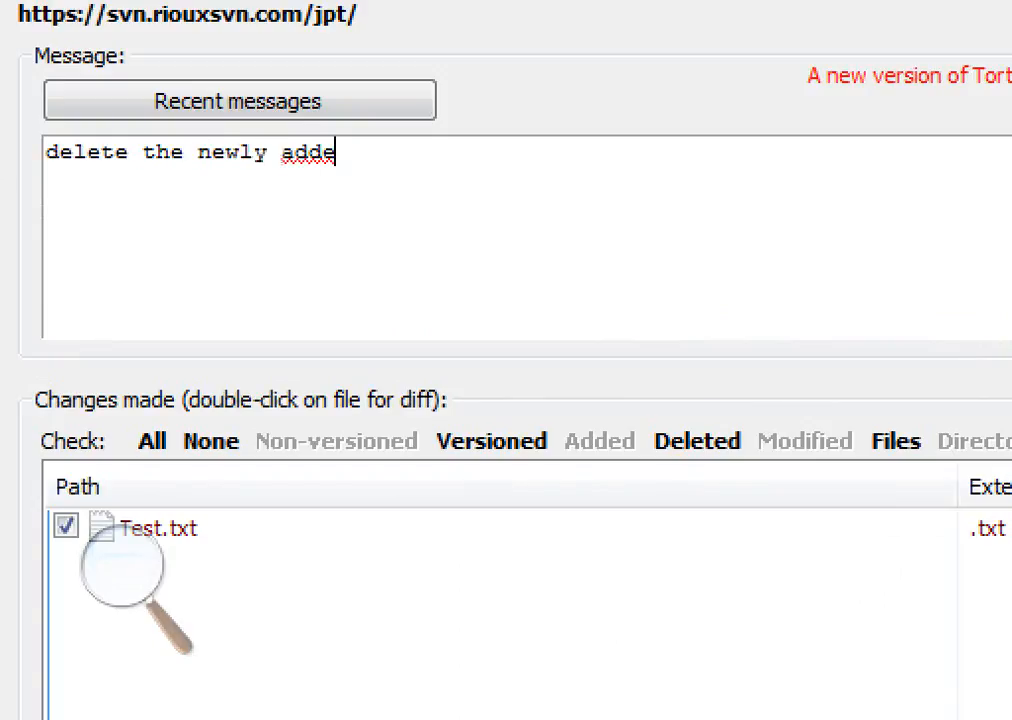
pyautogui.write('d file')
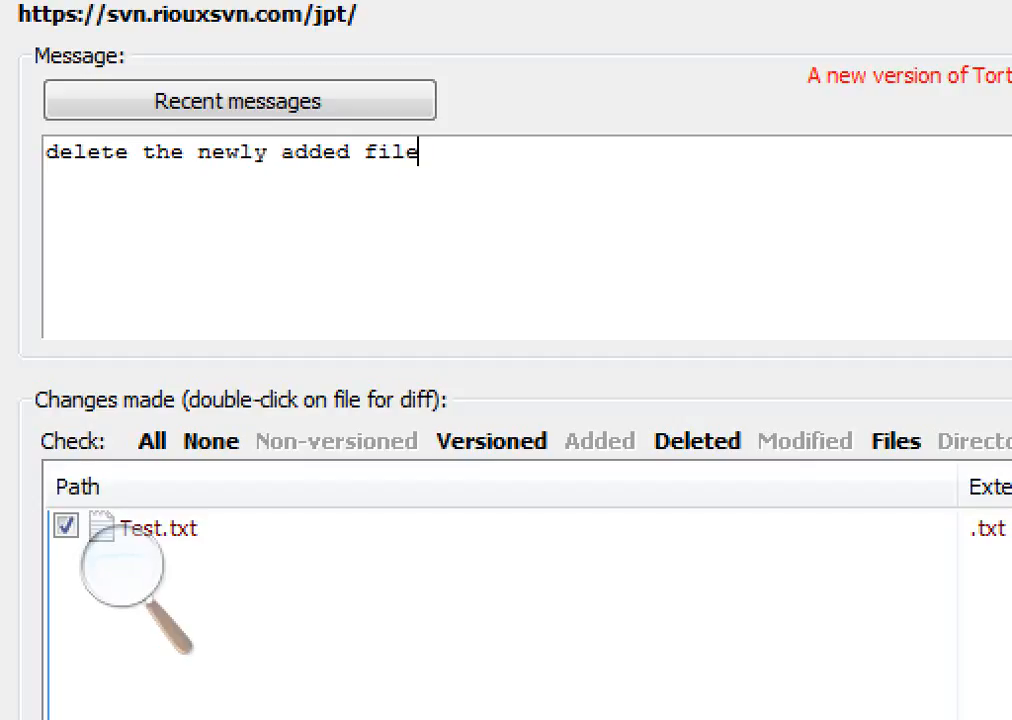
pyautogui.write('which')
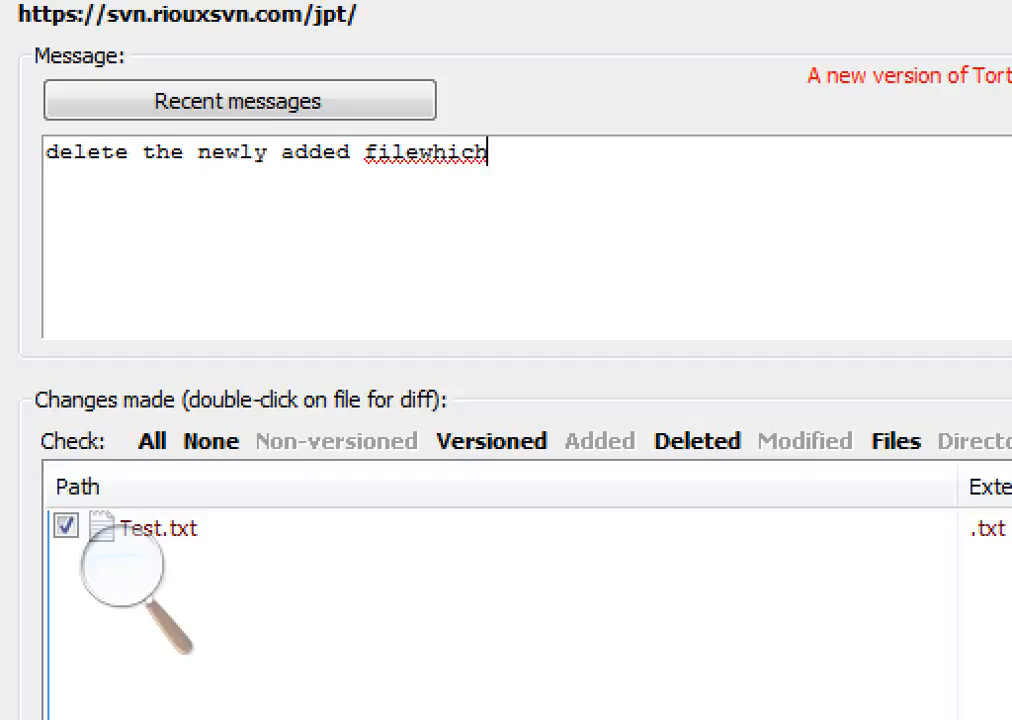
pyautogui.write('is  for testi')
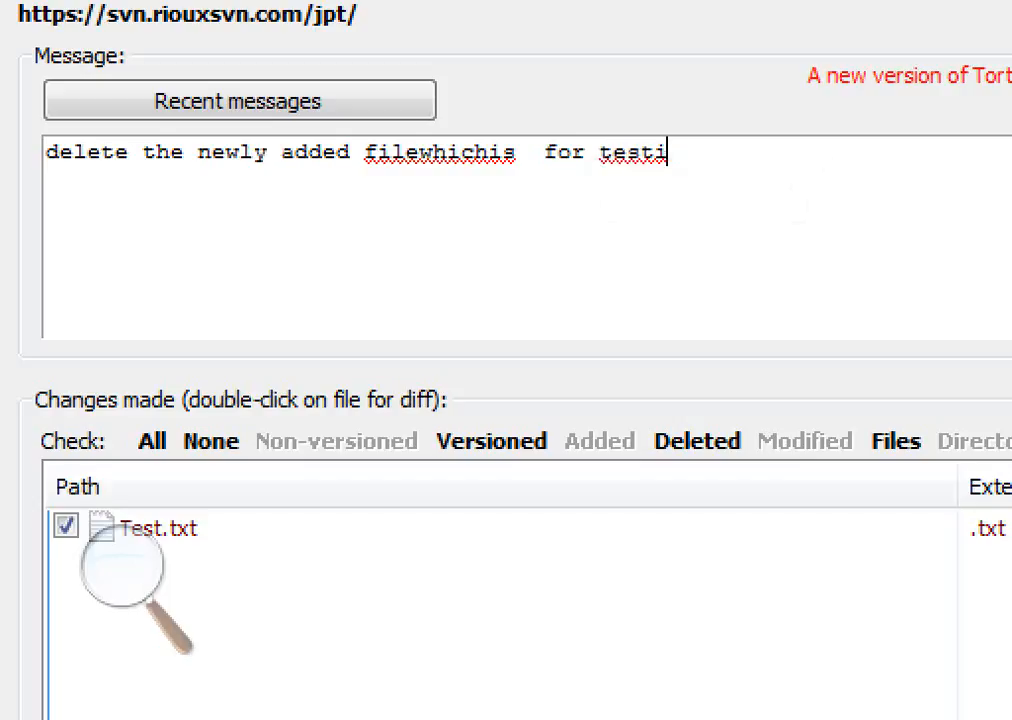
pyautogui.write('ng')
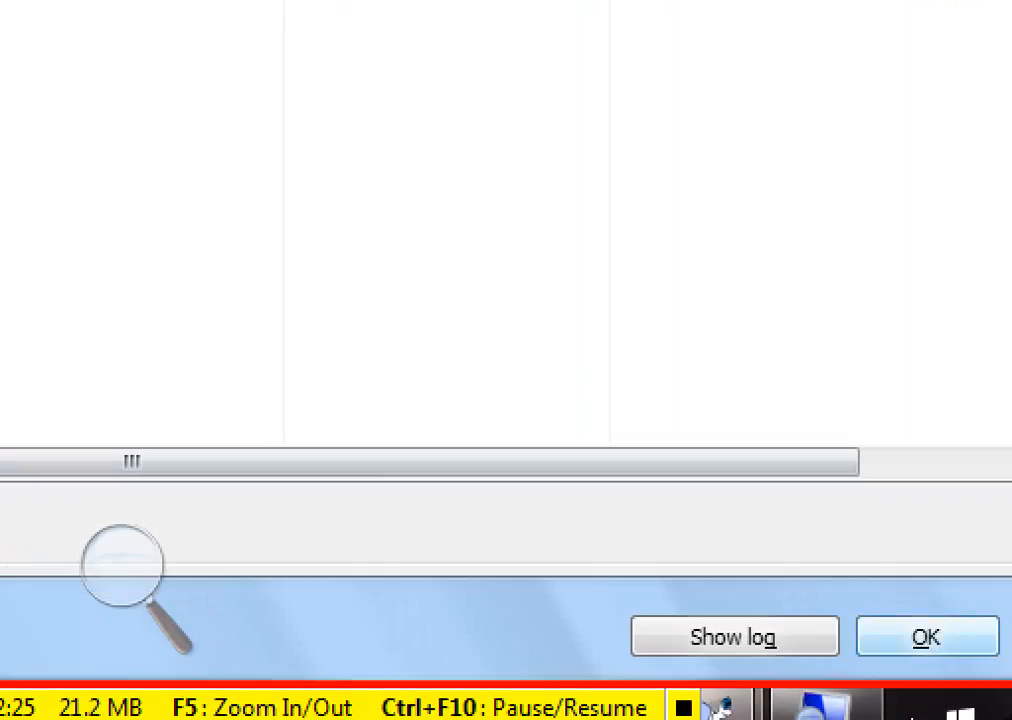
pyautogui.click(927, 637)
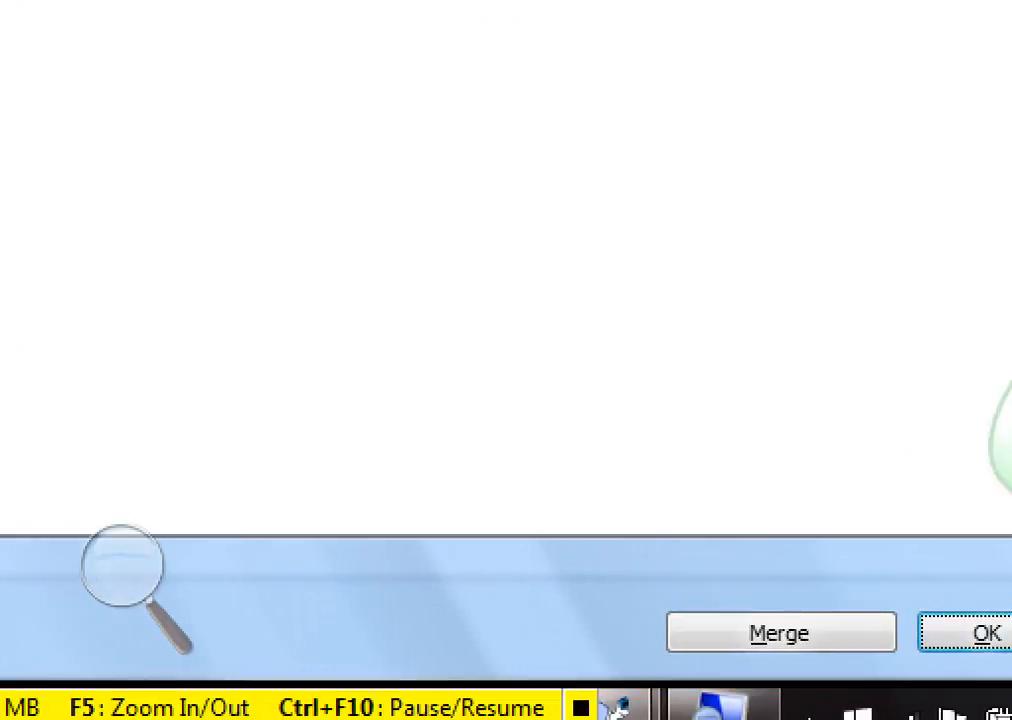
pyautogui.click(987, 633)
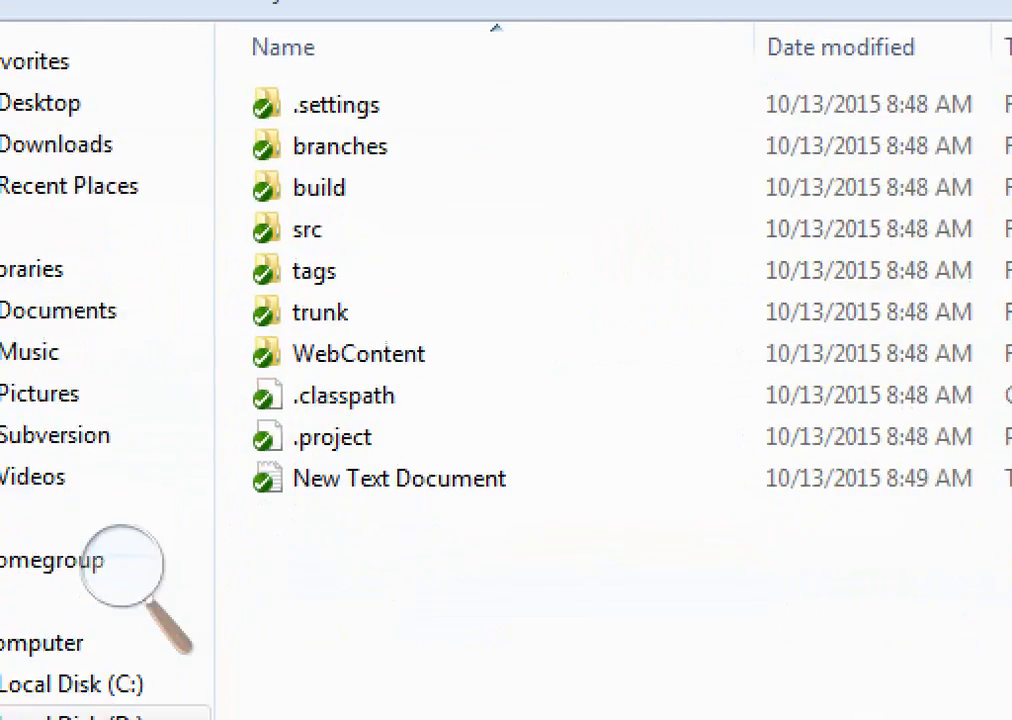
# Run SVN Update on the JPT_OCT13 working copy folder
pyautogui.rightClick(267, 490)
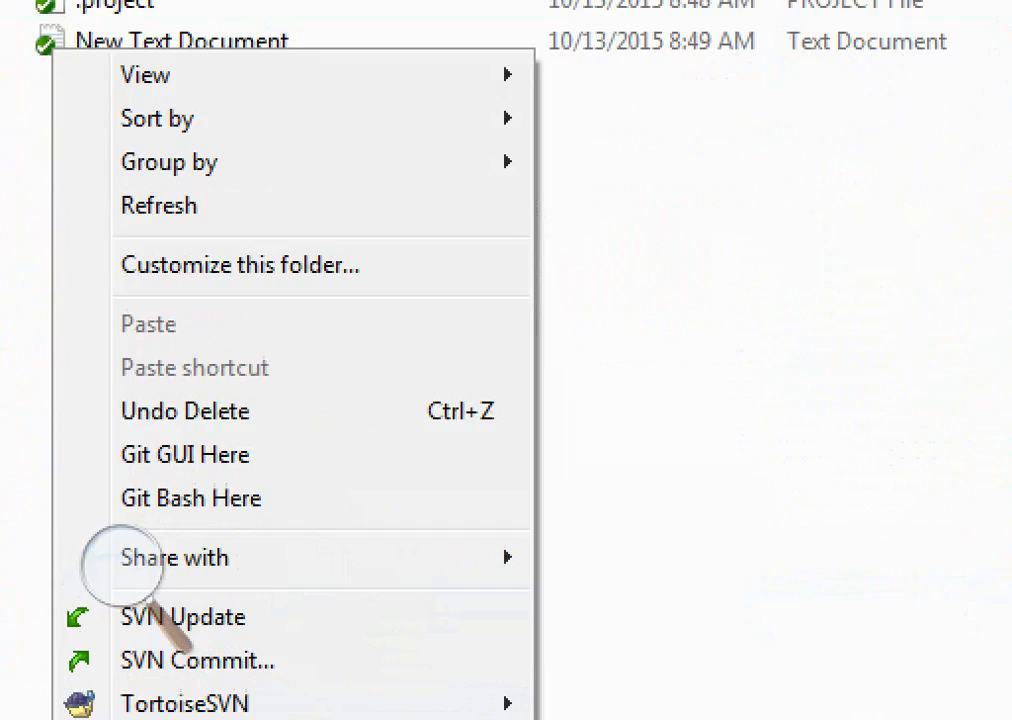
pyautogui.click(183, 609)
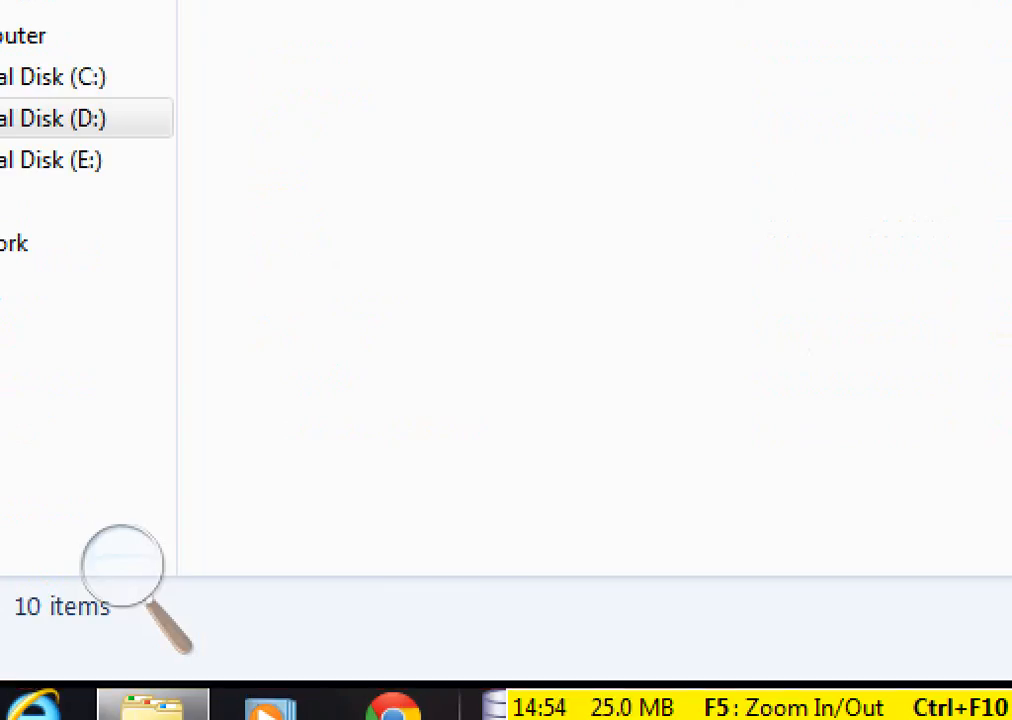
# Add the sub-point 'a) do tortoisesvn delete and not a local delete.' under the second question in the notes
pyautogui.hotkey('alt', 'Tab')
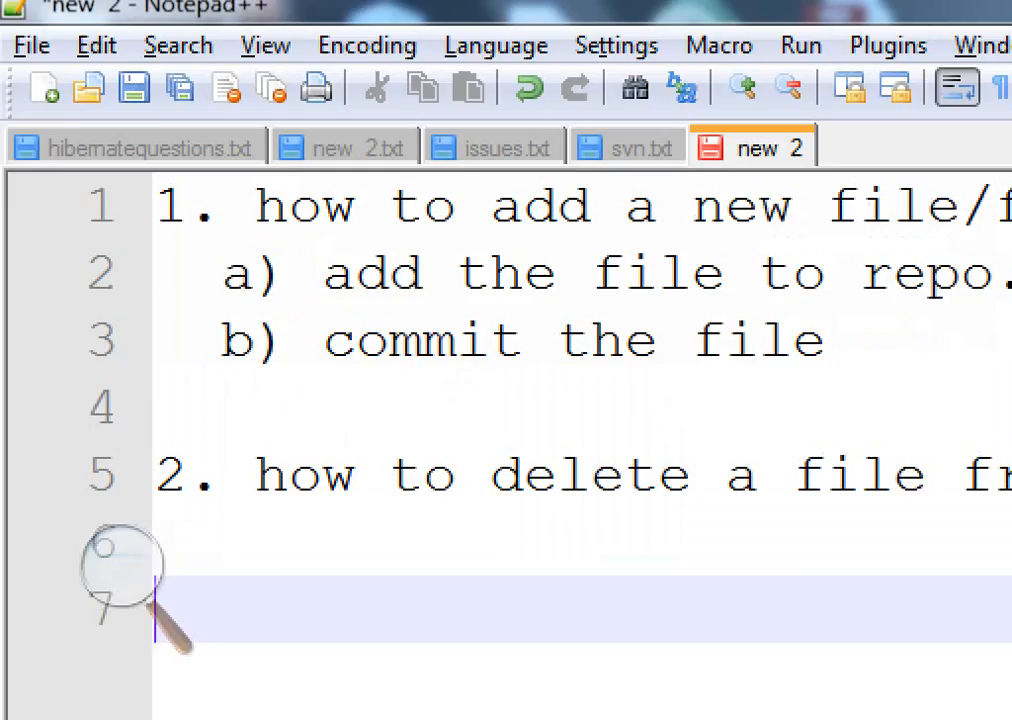
pyautogui.press('Up')
pyautogui.write('a')
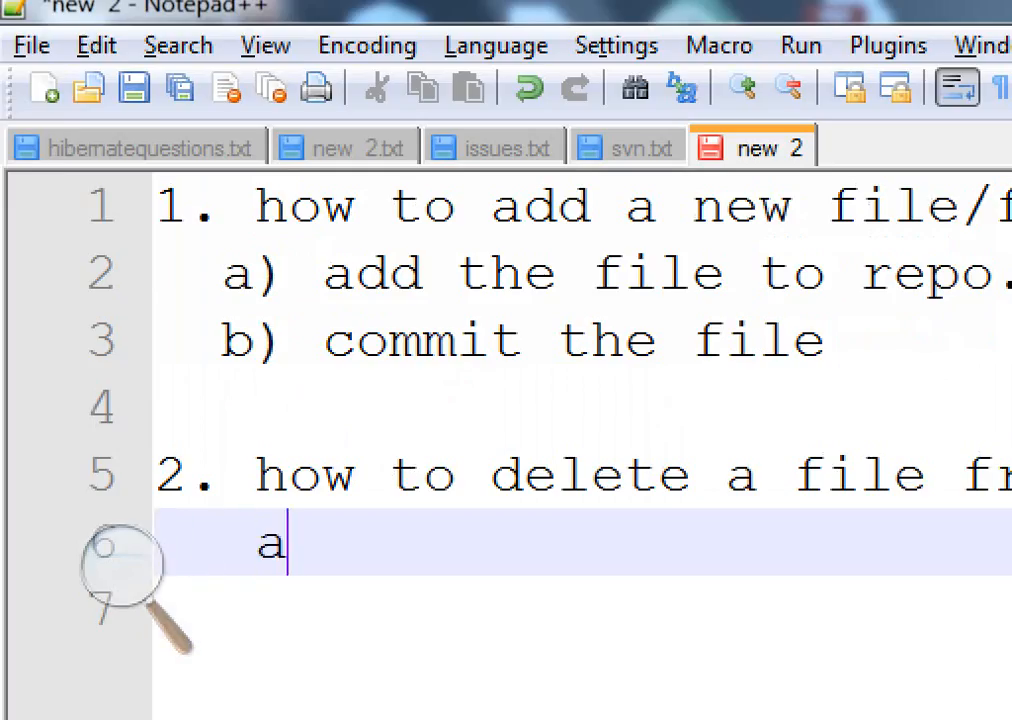
pyautogui.write(') ')
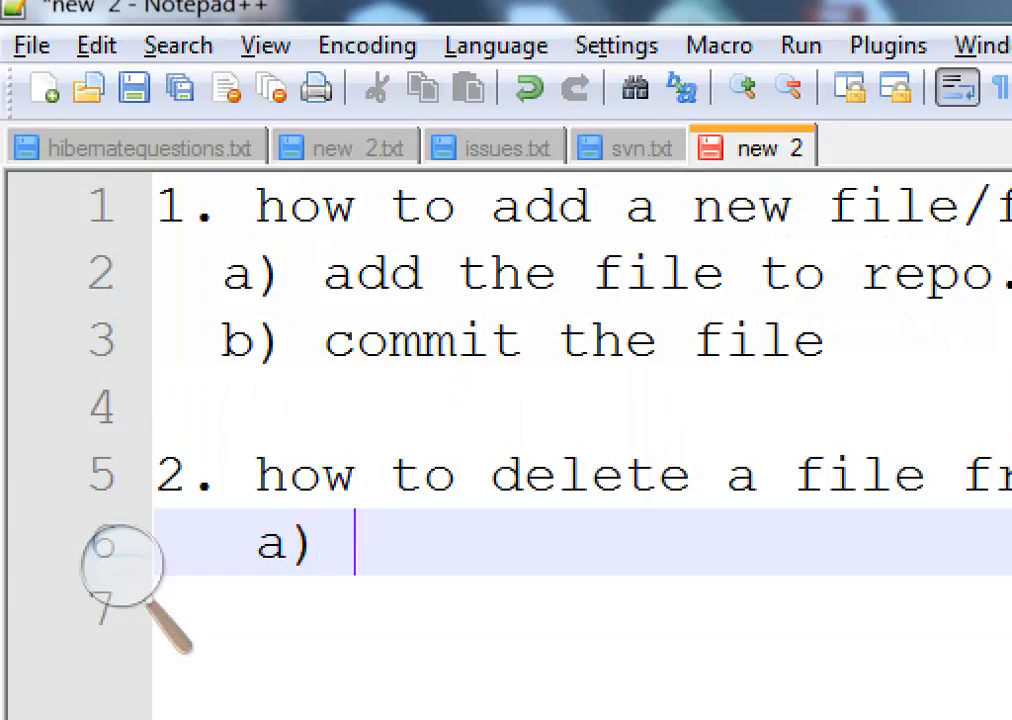
pyautogui.write('delete')
pyautogui.press('Left')
pyautogui.press('Left')
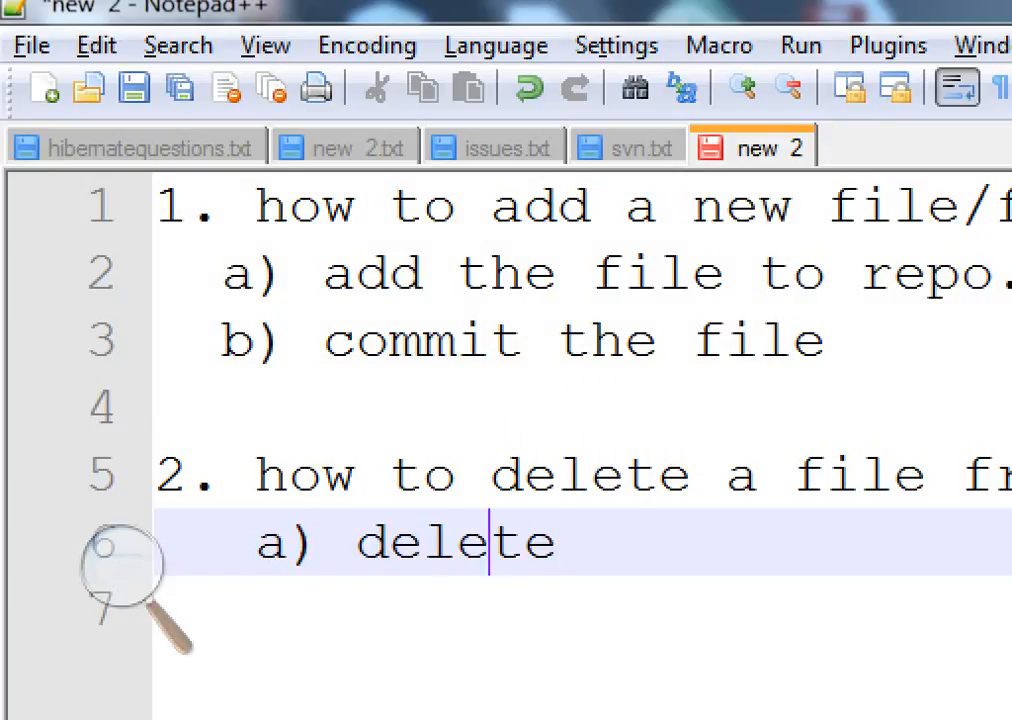
pyautogui.press('Left')
pyautogui.press('Left')
pyautogui.press('Left')
pyautogui.press('Left')
pyautogui.write('d')
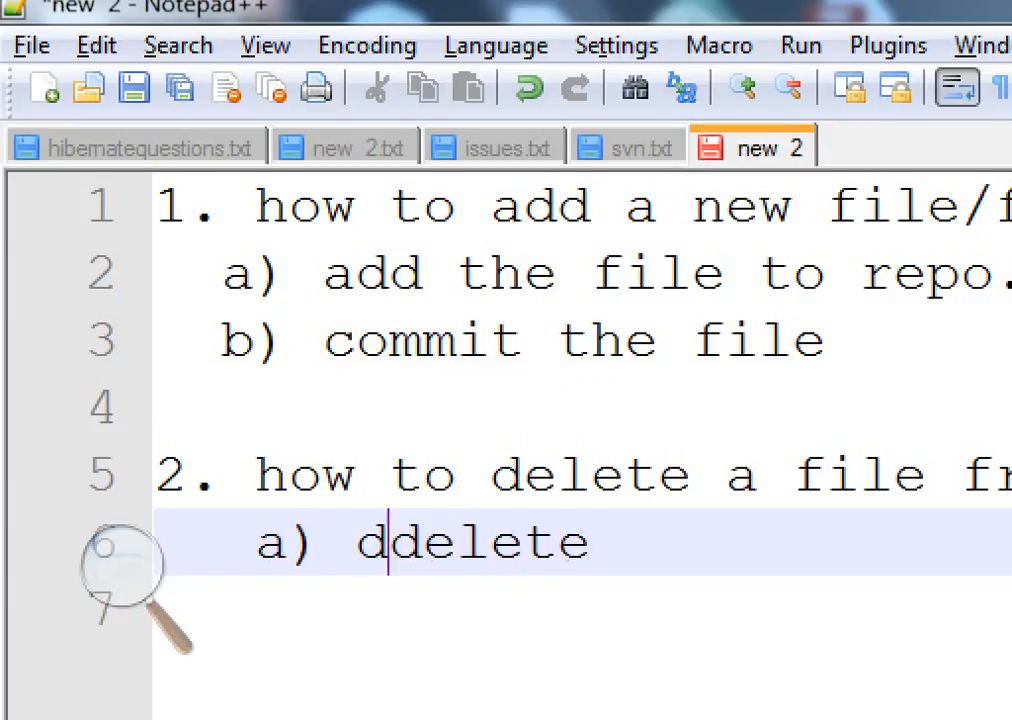
pyautogui.write('o tortois')
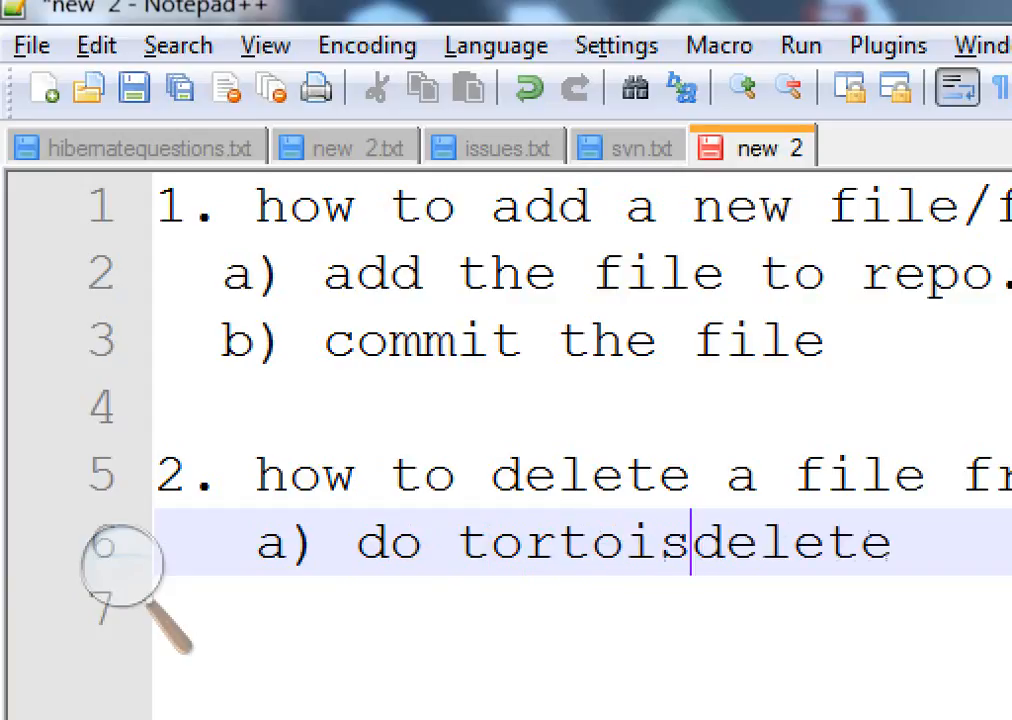
pyautogui.write('esvn')
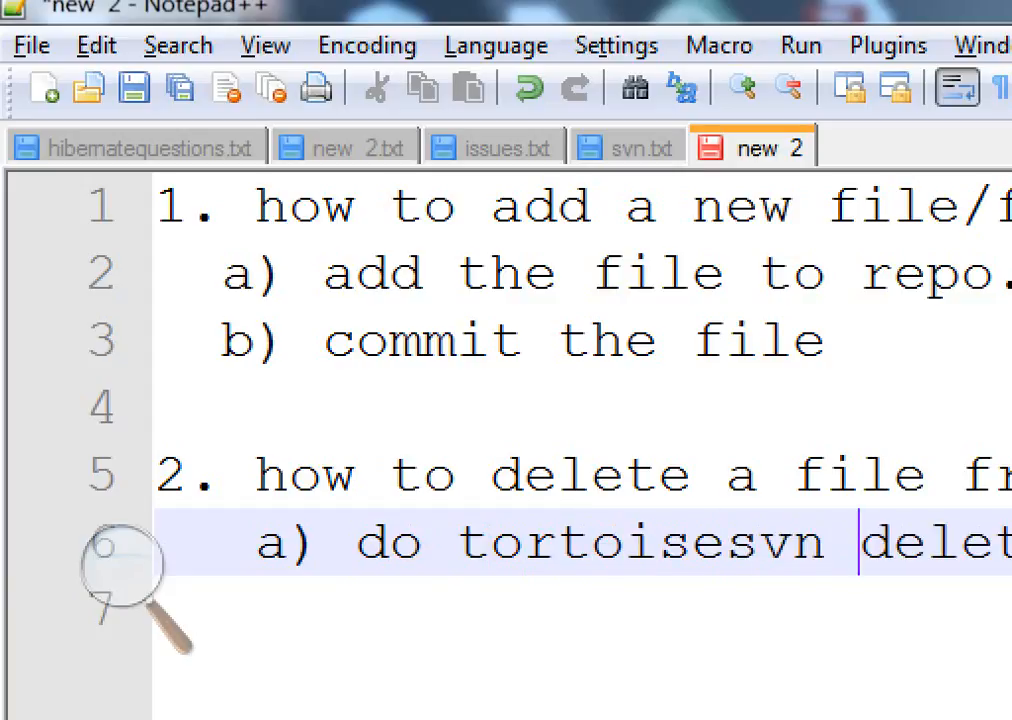
pyautogui.press('Right')
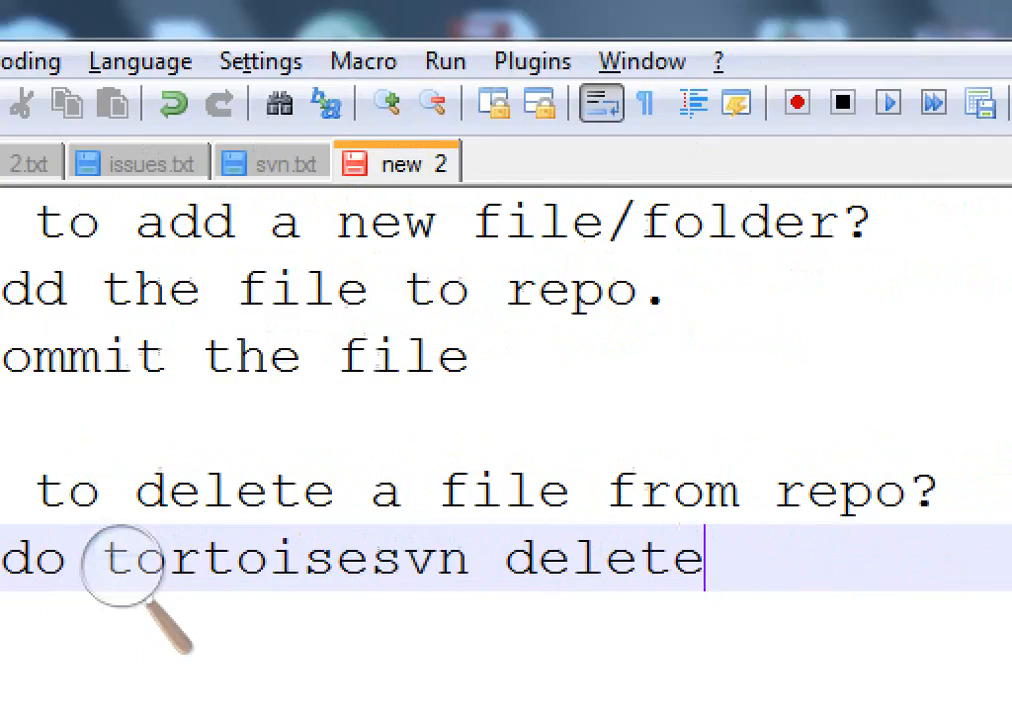
pyautogui.write('and')
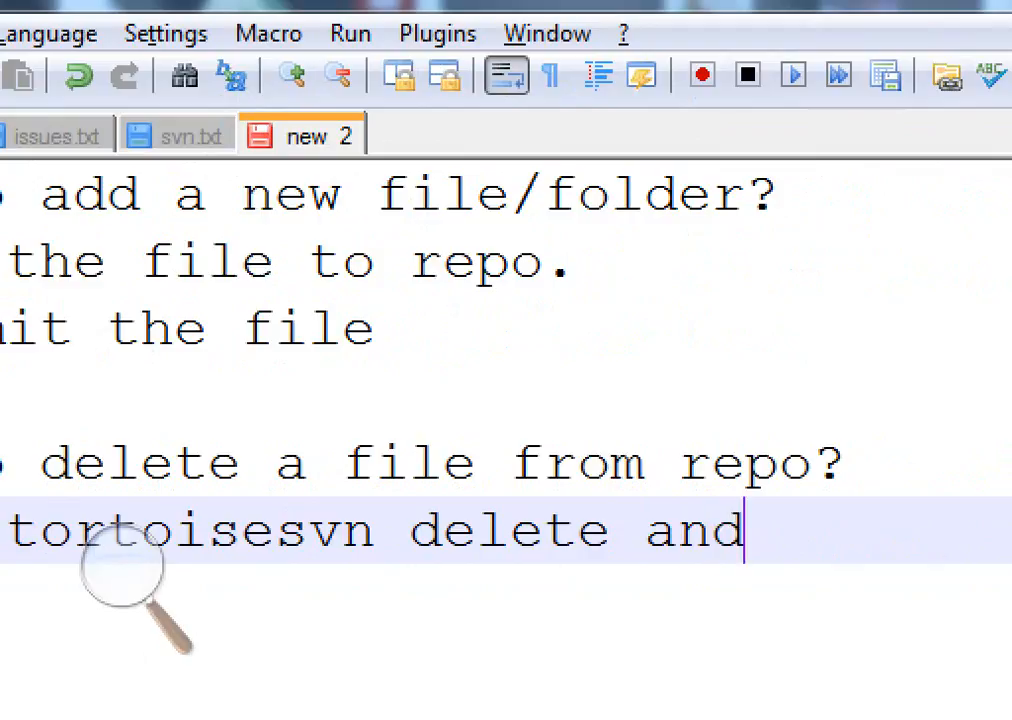
pyautogui.write(' not a l')
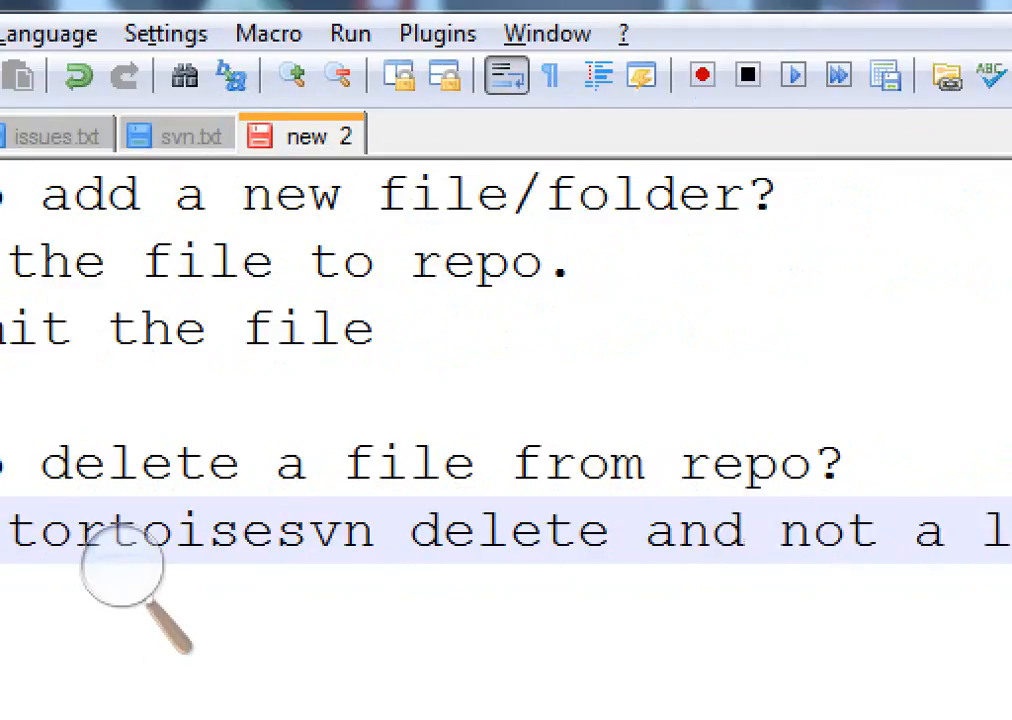
pyautogui.write('ocaldelete.')
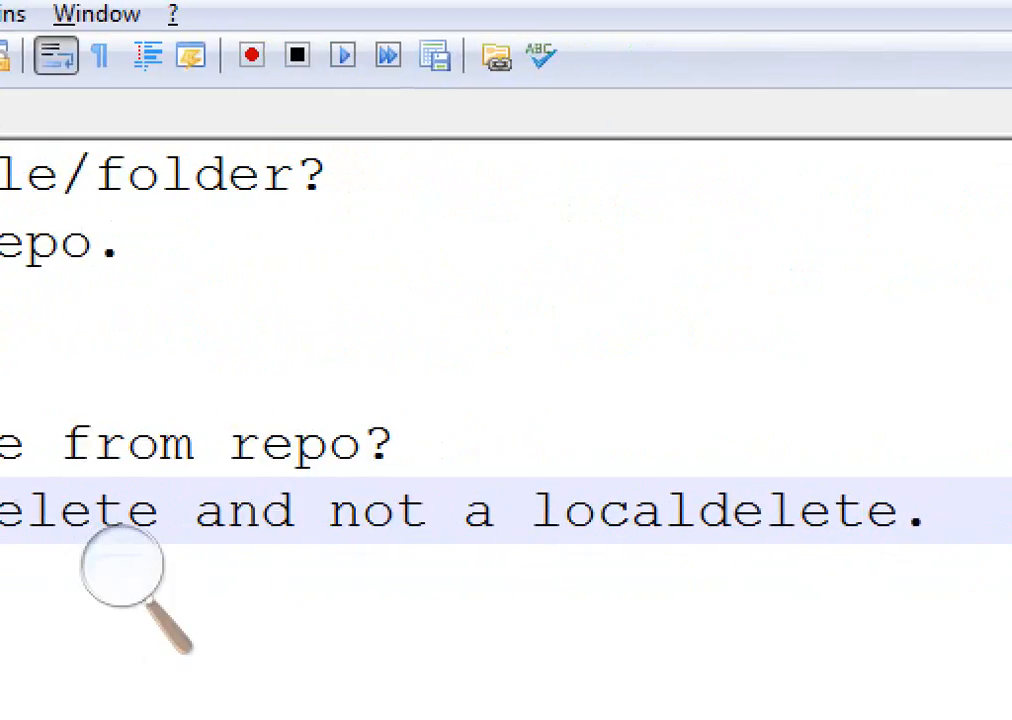
pyautogui.press('Left')
pyautogui.press('Left')
pyautogui.press('Left')
pyautogui.press('Left')
pyautogui.press('Left')
pyautogui.press('Left')
pyautogui.press('Left')
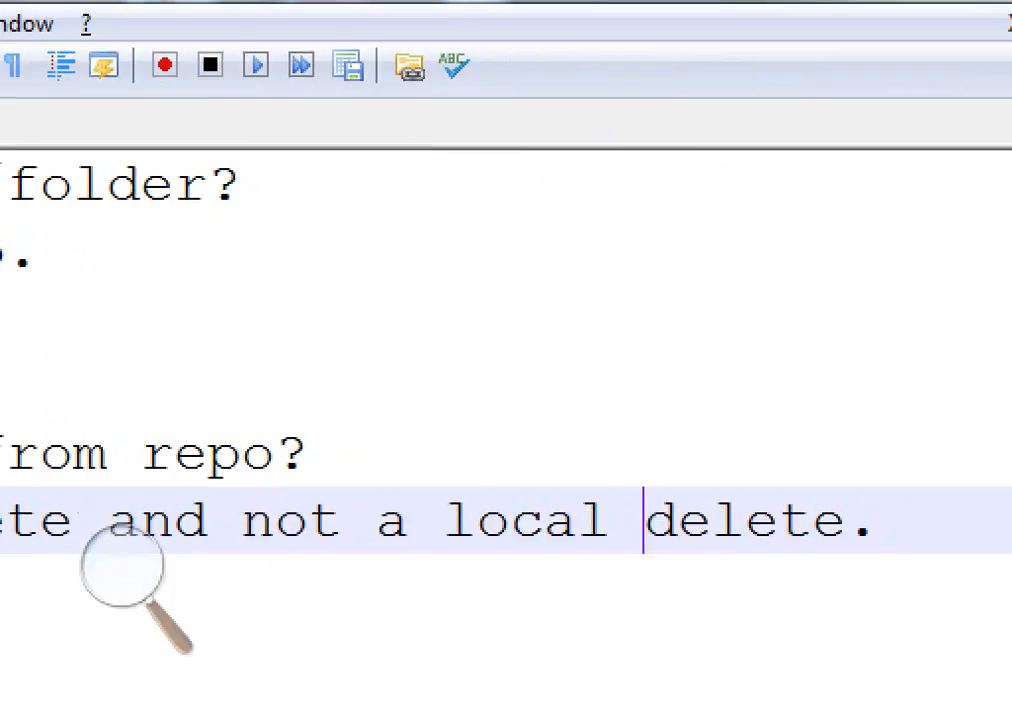
pyautogui.press('End')
pyautogui.press('Return')
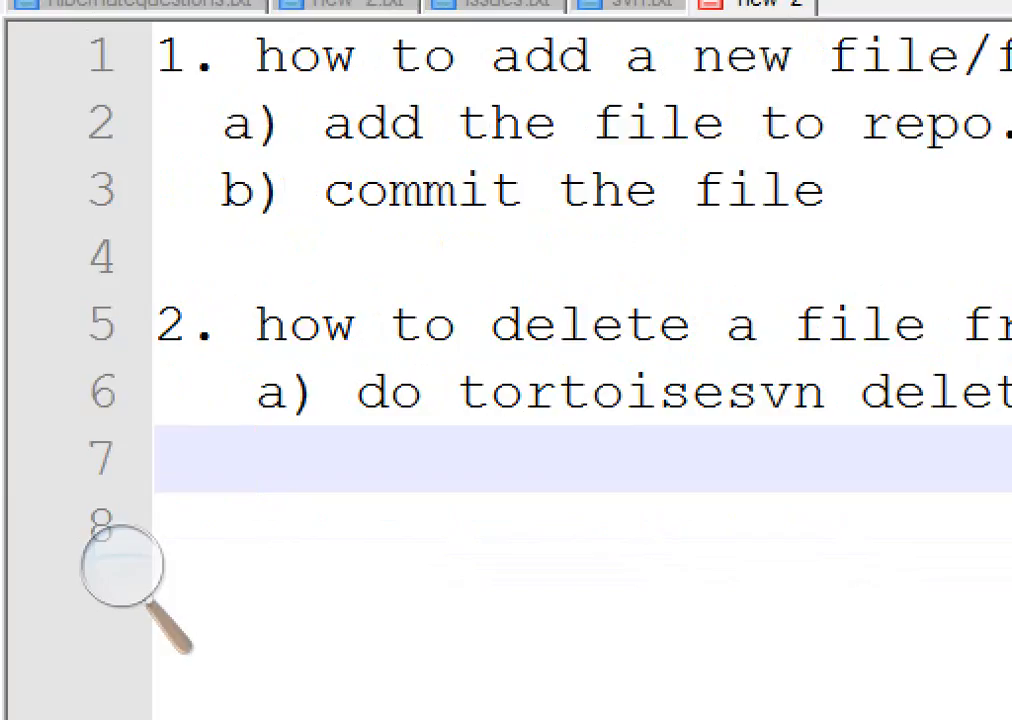
# Add the next sub-point 'b) commit thefile' under the second question
pyautogui.write('b)')
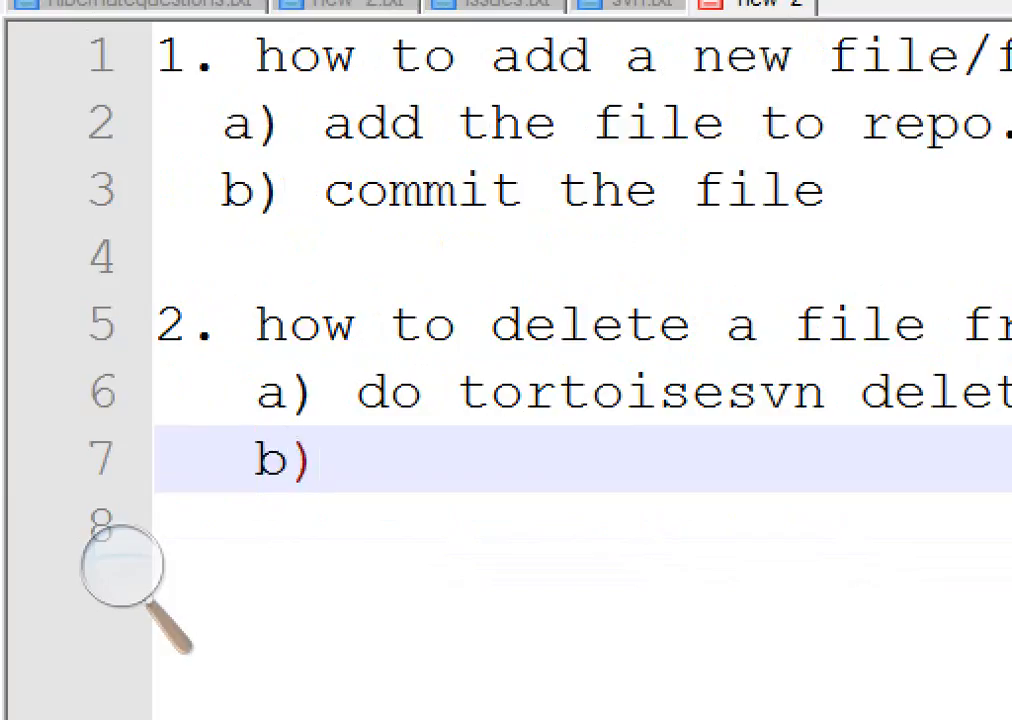
pyautogui.write(' commit')
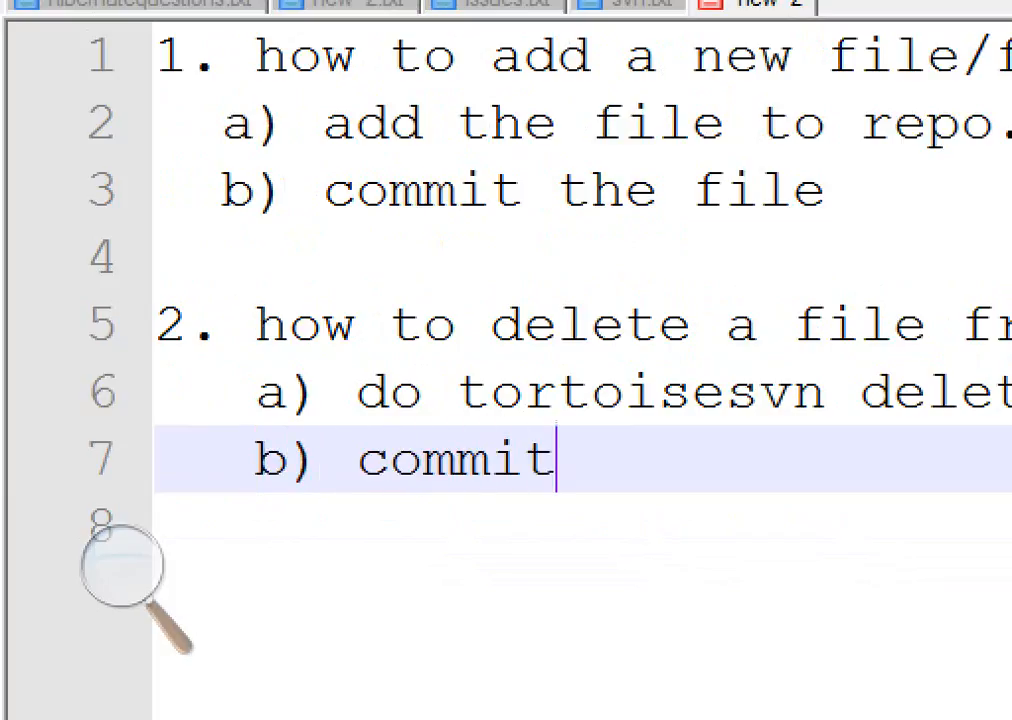
pyautogui.write(' the file')
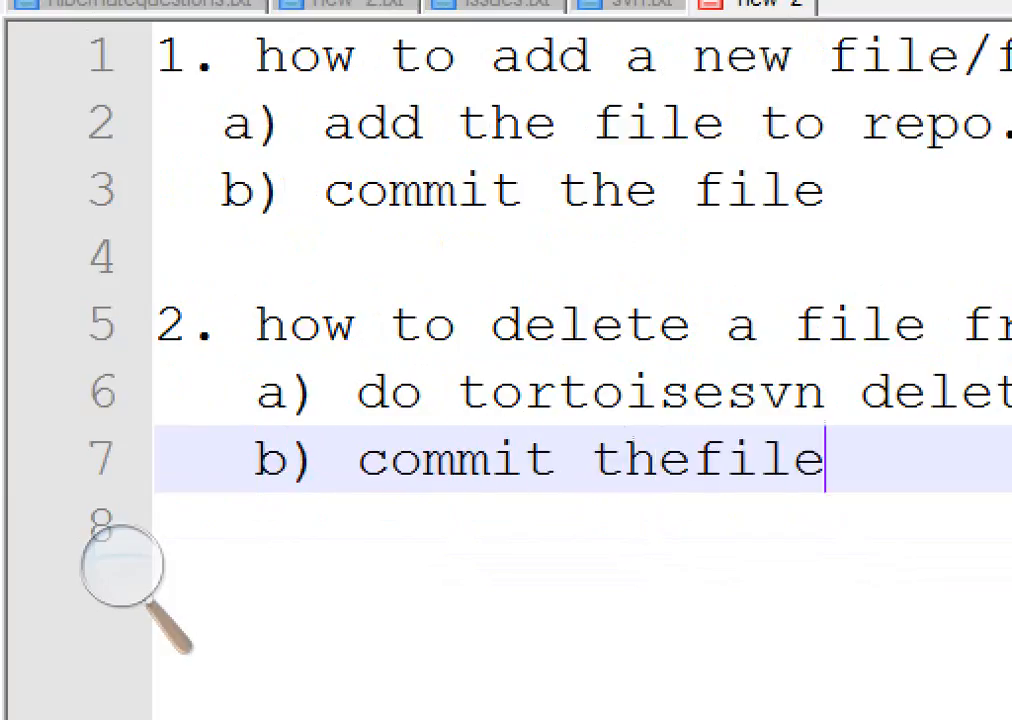
# Reword the second question's sub-point to 'b) commit the changes.' and add blank lines below it
pyautogui.press('Left')
pyautogui.press('Left')
pyautogui.press('Left')
pyautogui.press('Left')
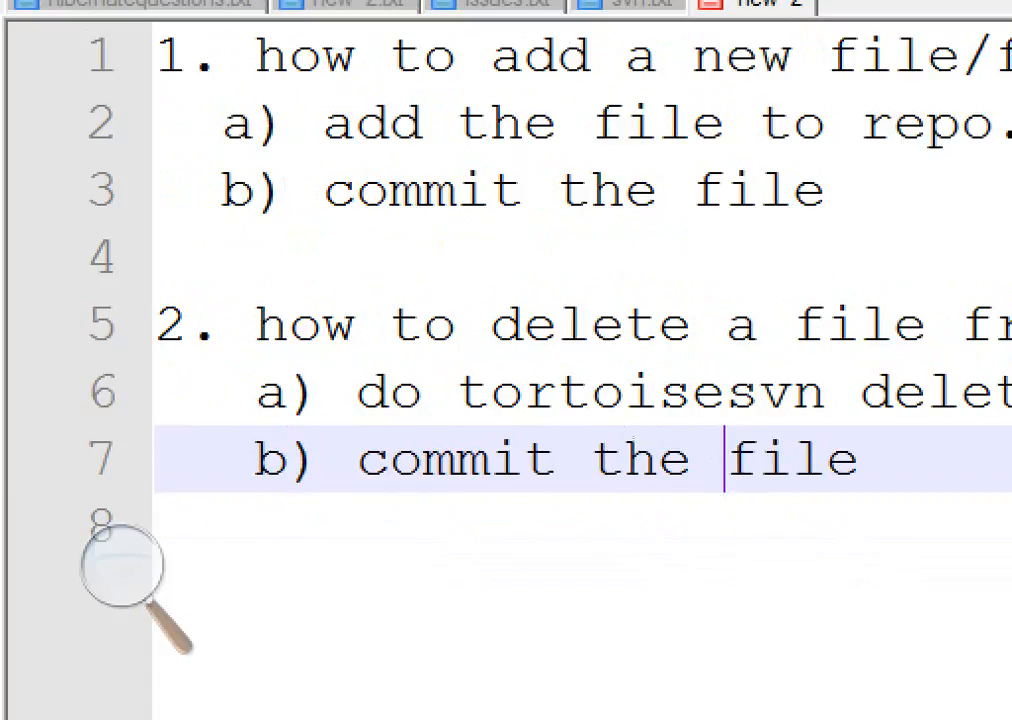
pyautogui.press('Right')
pyautogui.press('Right')
pyautogui.press('Right')
pyautogui.press('Right')
pyautogui.press('BackSpace')
pyautogui.press('BackSpace')
pyautogui.press('BackSpace')
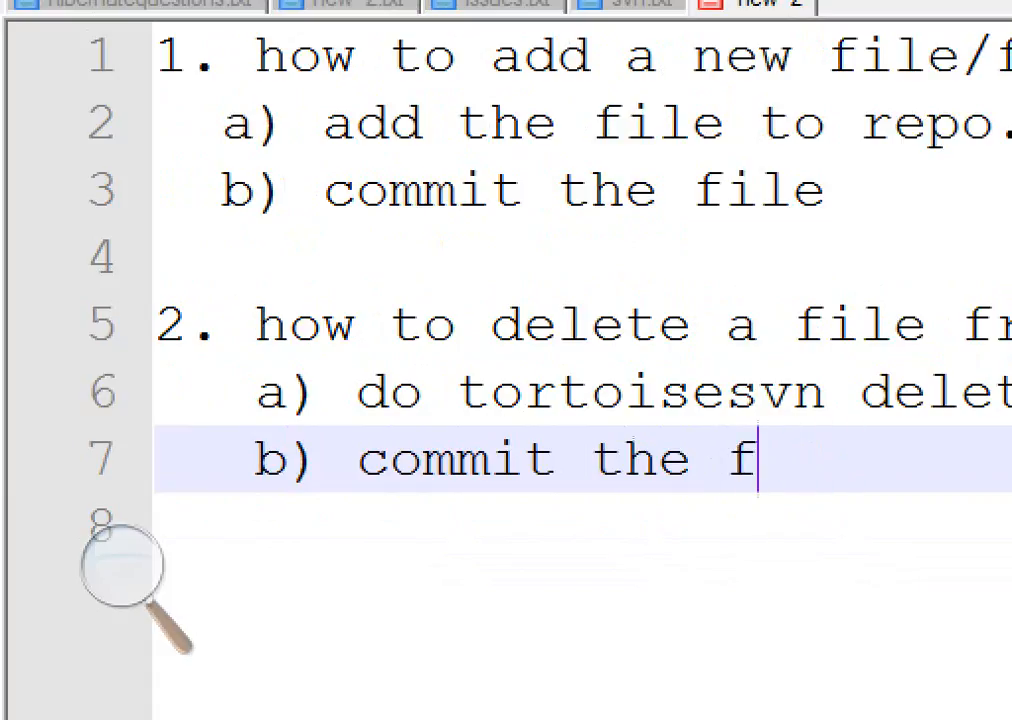
pyautogui.press('BackSpace')
pyautogui.press('BackSpace')
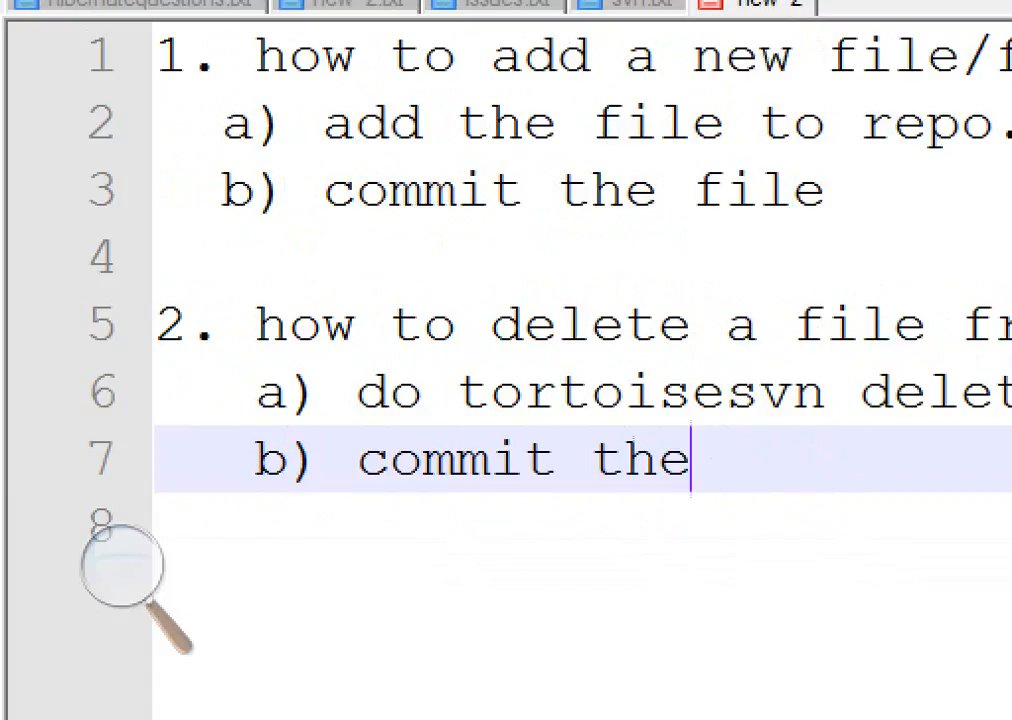
pyautogui.write('changes')
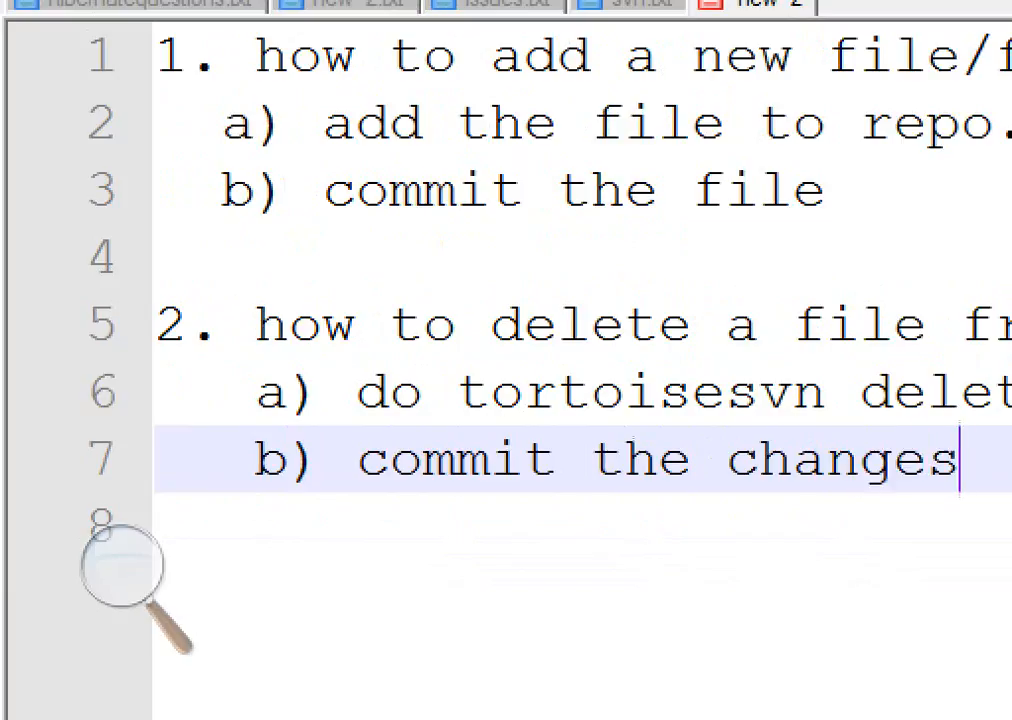
pyautogui.write('.')
pyautogui.press('Return')
pyautogui.press('Return')
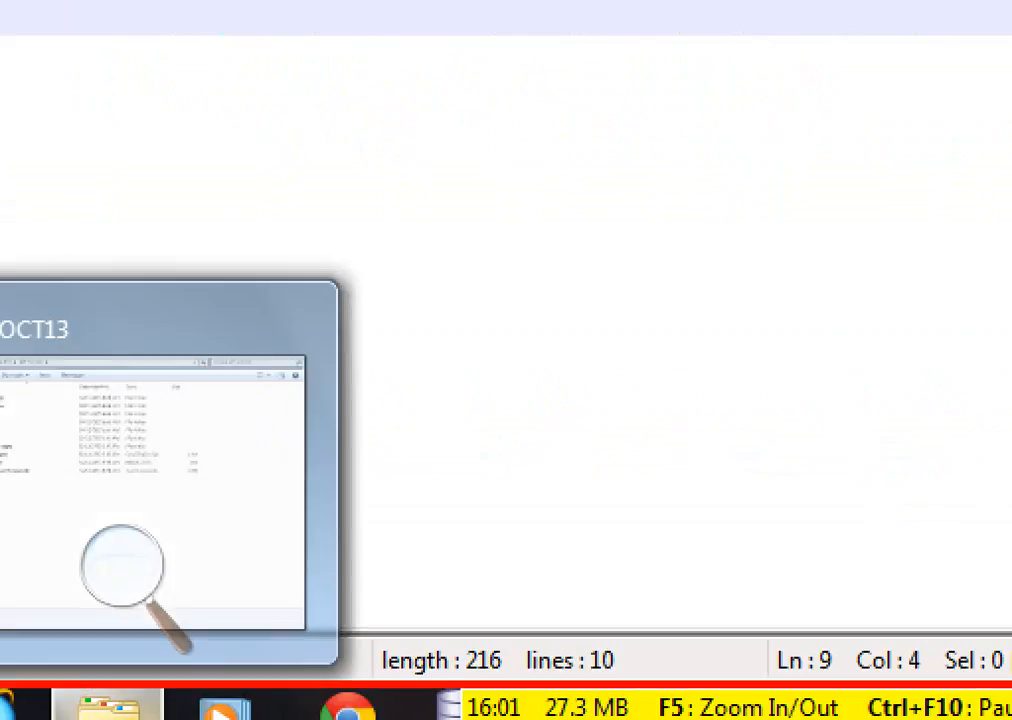
# Create a new folder named JPT_OCT13_dev2 on Local Disk (D:) and open it
pyautogui.click(108, 705)
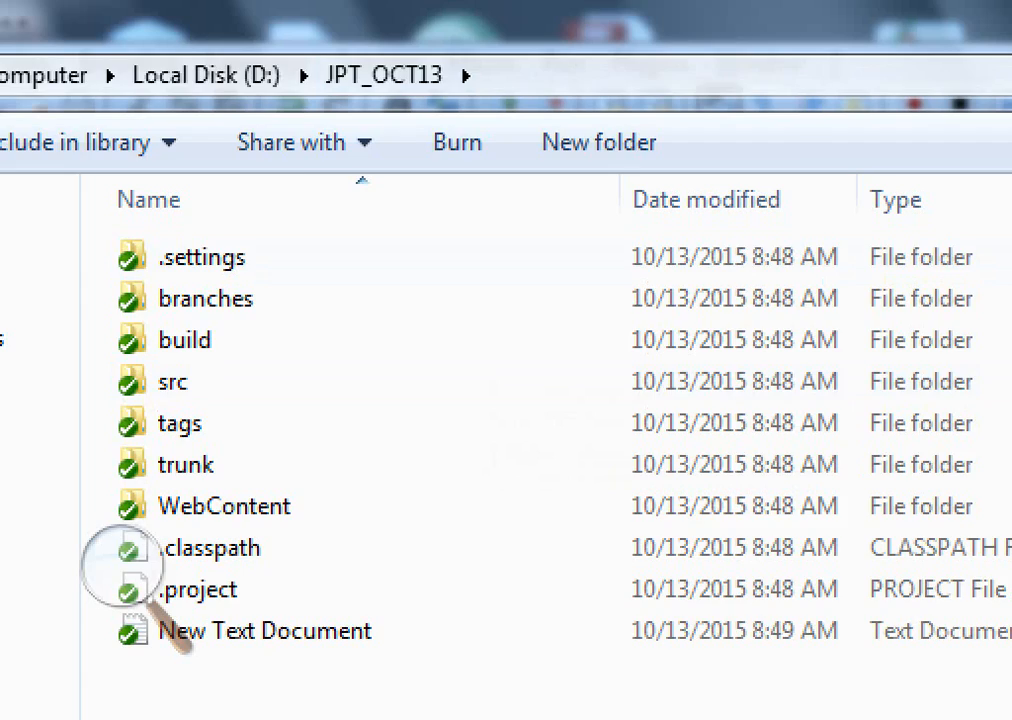
pyautogui.click(206, 76)
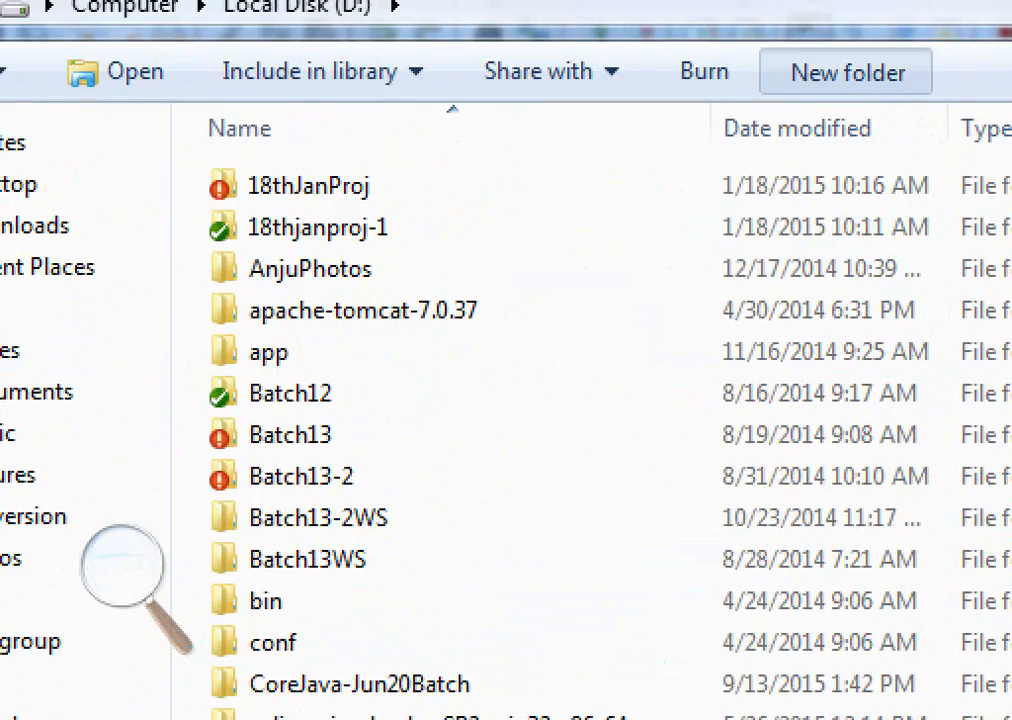
pyautogui.click(846, 73)
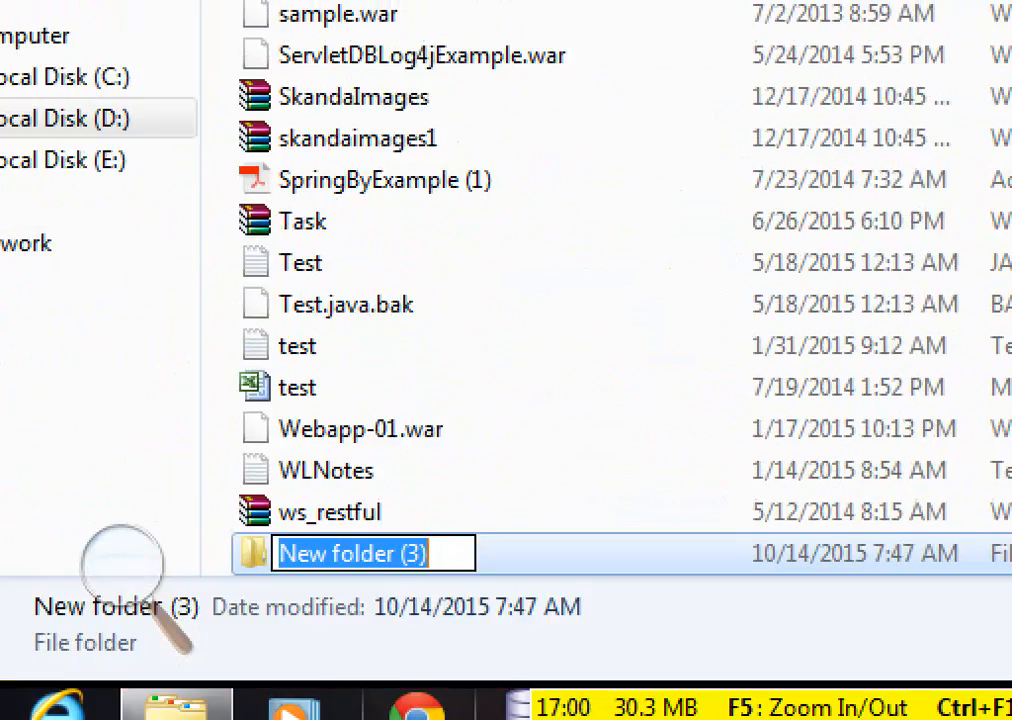
pyautogui.write('JPT')
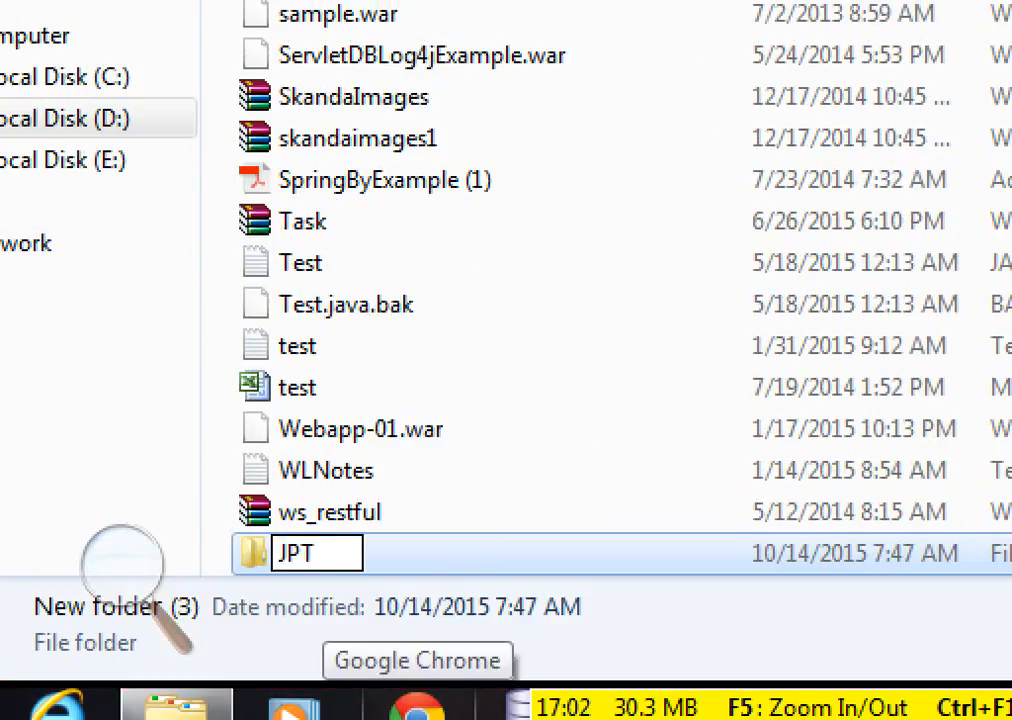
pyautogui.write('-')
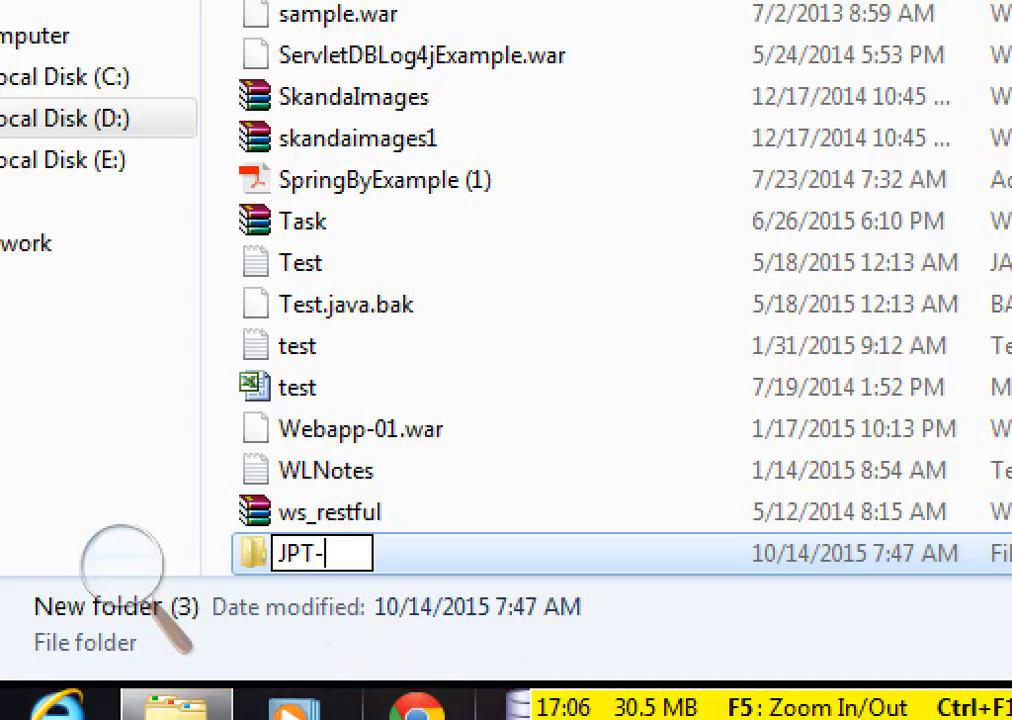
pyautogui.write('Oct')
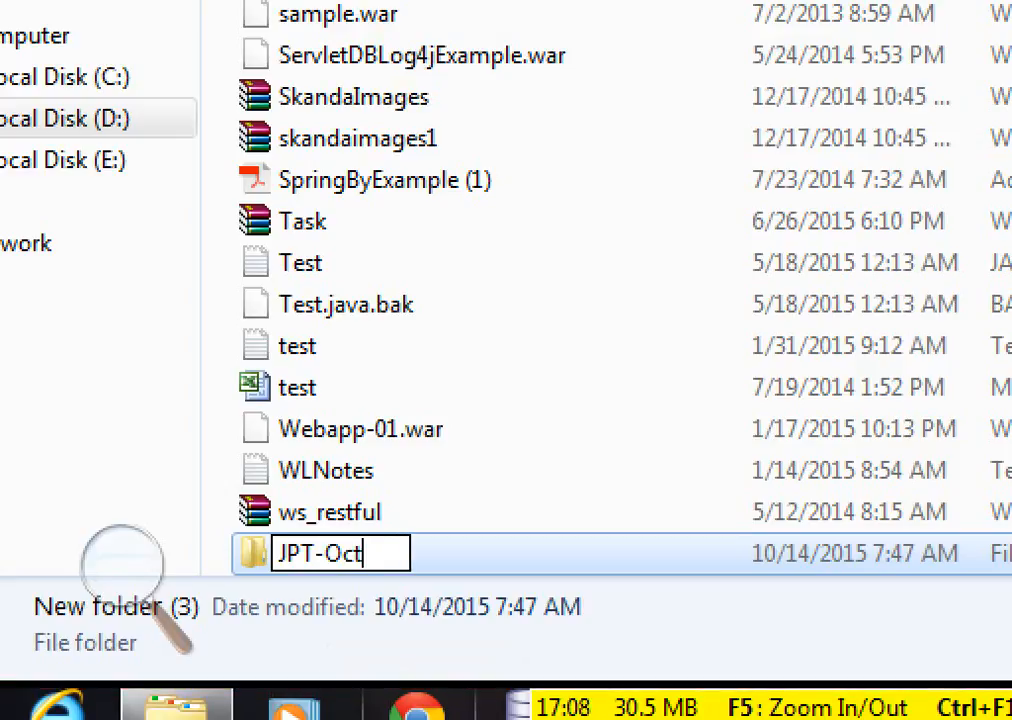
pyautogui.press('BackSpace')
pyautogui.press('BackSpace')
pyautogui.write('CT1')
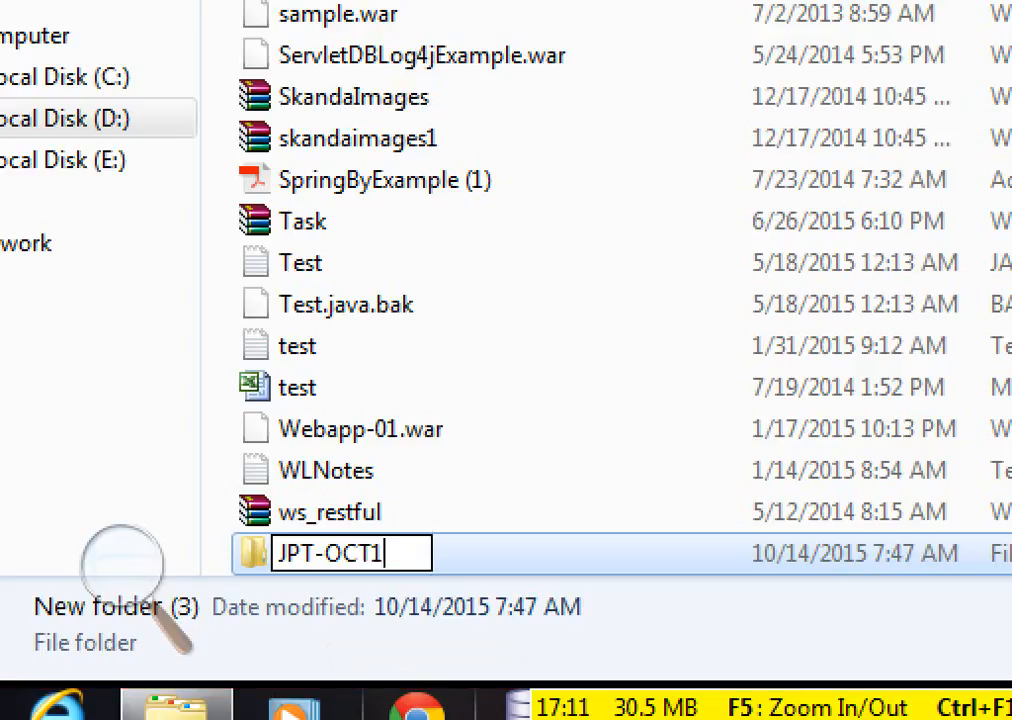
pyautogui.write('3_')
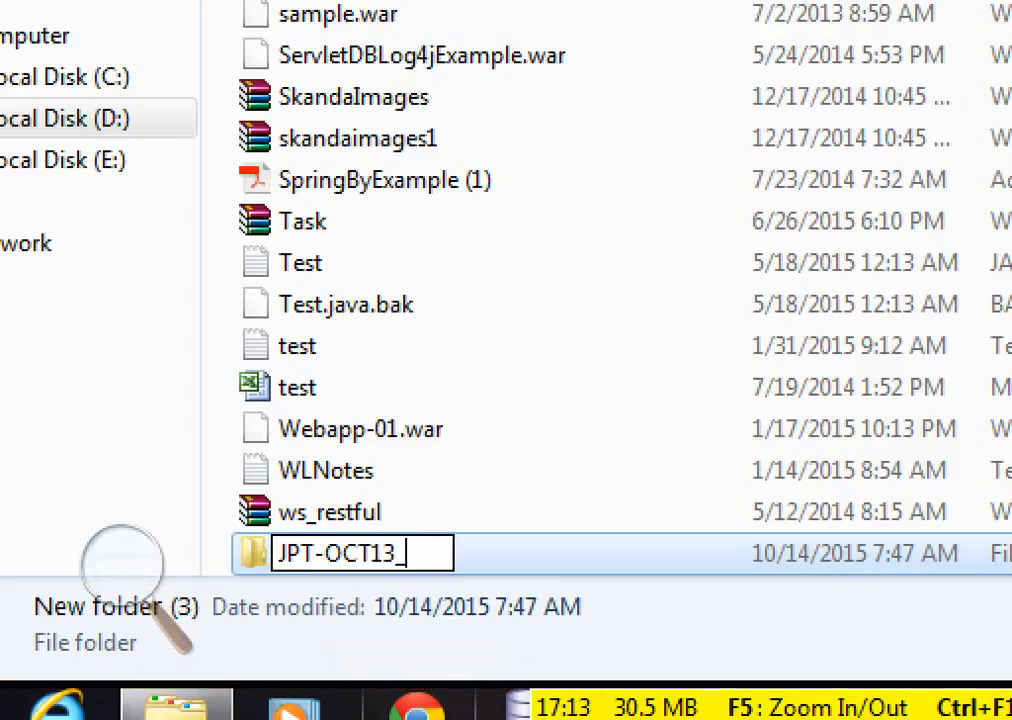
pyautogui.write('dev2')
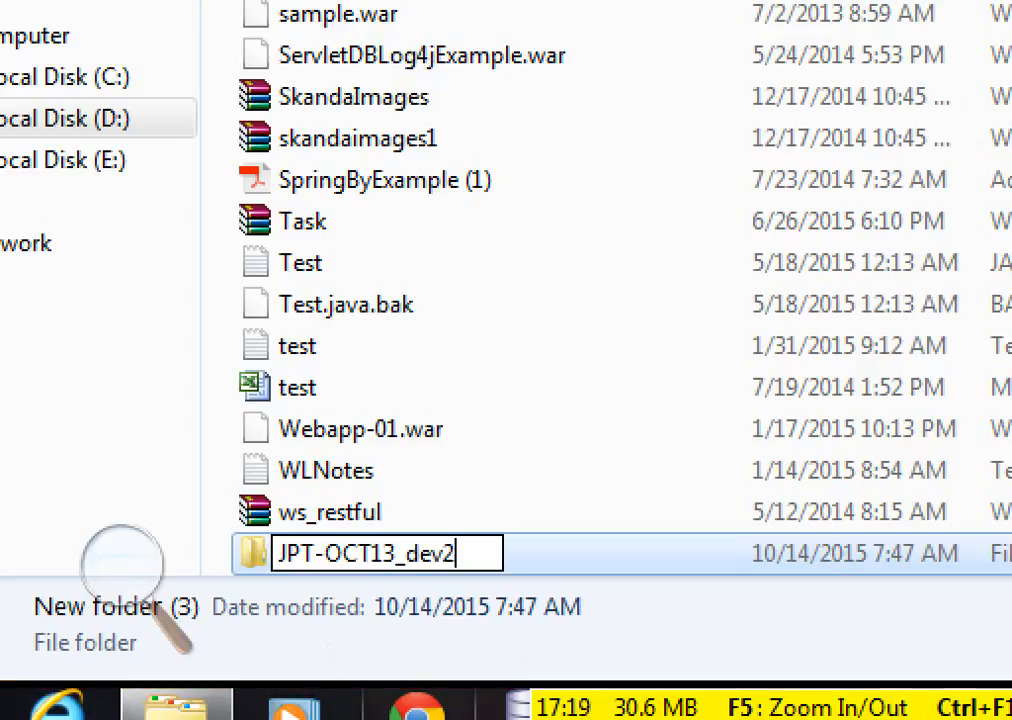
pyautogui.press('Left')
pyautogui.press('Left')
pyautogui.press('Left')
pyautogui.press('Left')
pyautogui.press('Left')
pyautogui.press('Left')
pyautogui.press('Left')
pyautogui.press('Left')
pyautogui.press('Left')
pyautogui.press('Left')
pyautogui.press('BackSpace')
pyautogui.write('_')
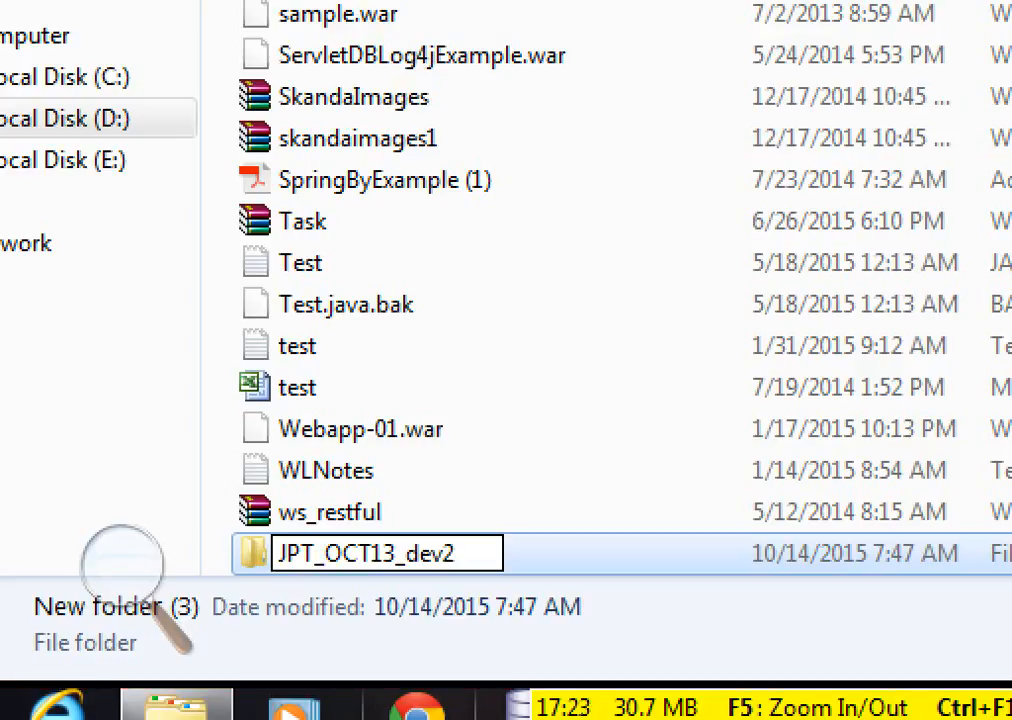
pyautogui.press('Return')
pyautogui.press('Return')
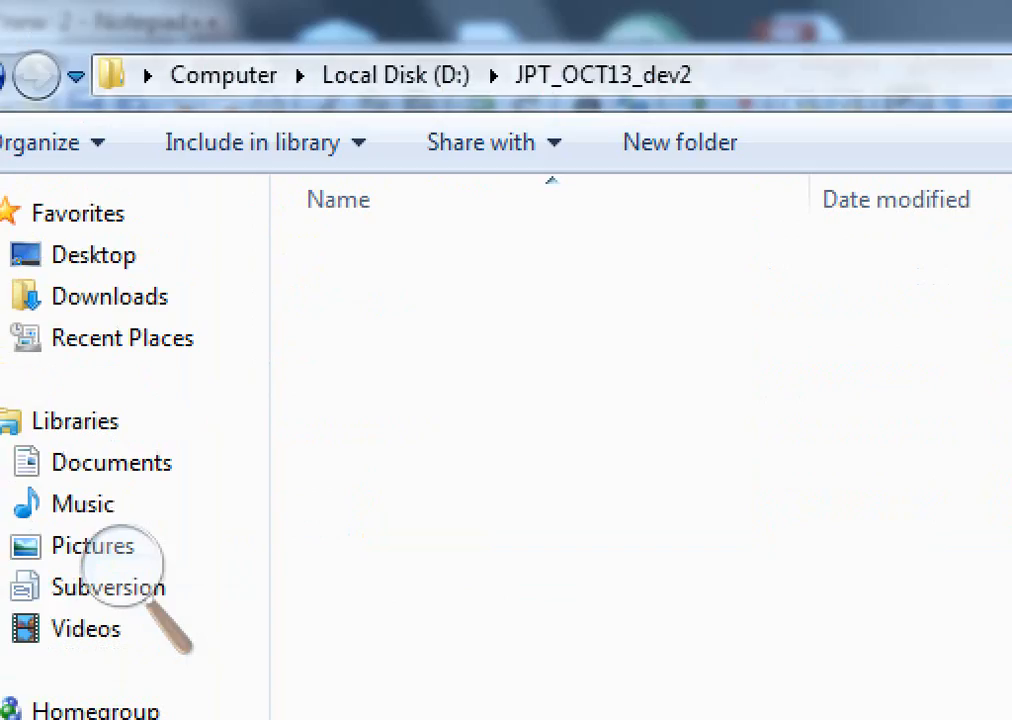
pyautogui.rightClick(424, 348)
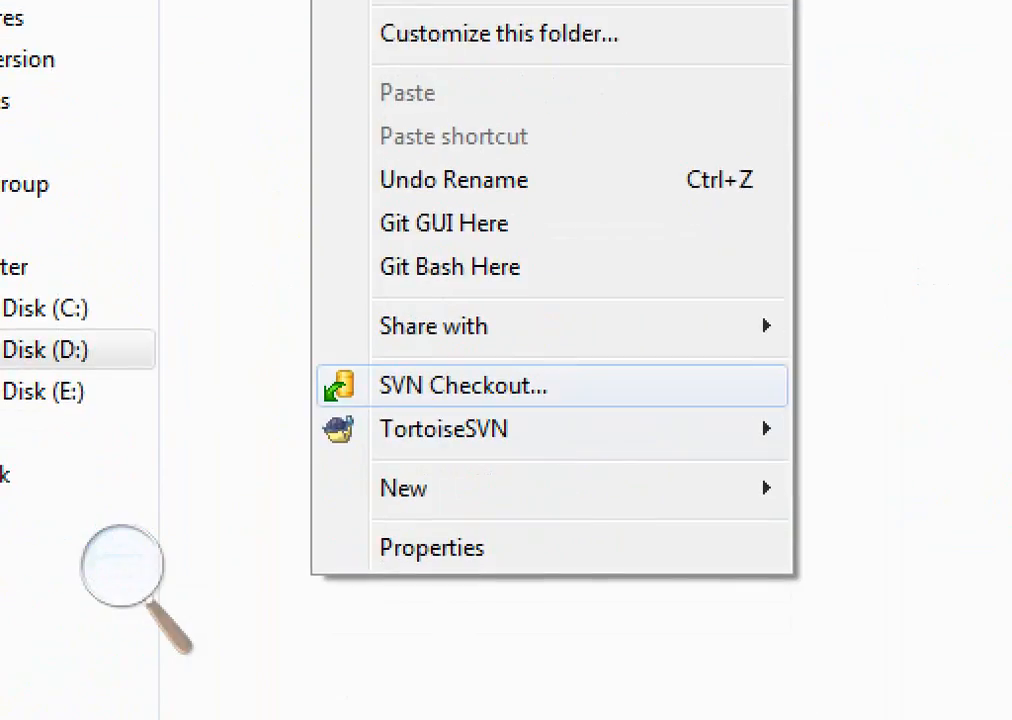
pyautogui.click(463, 386)
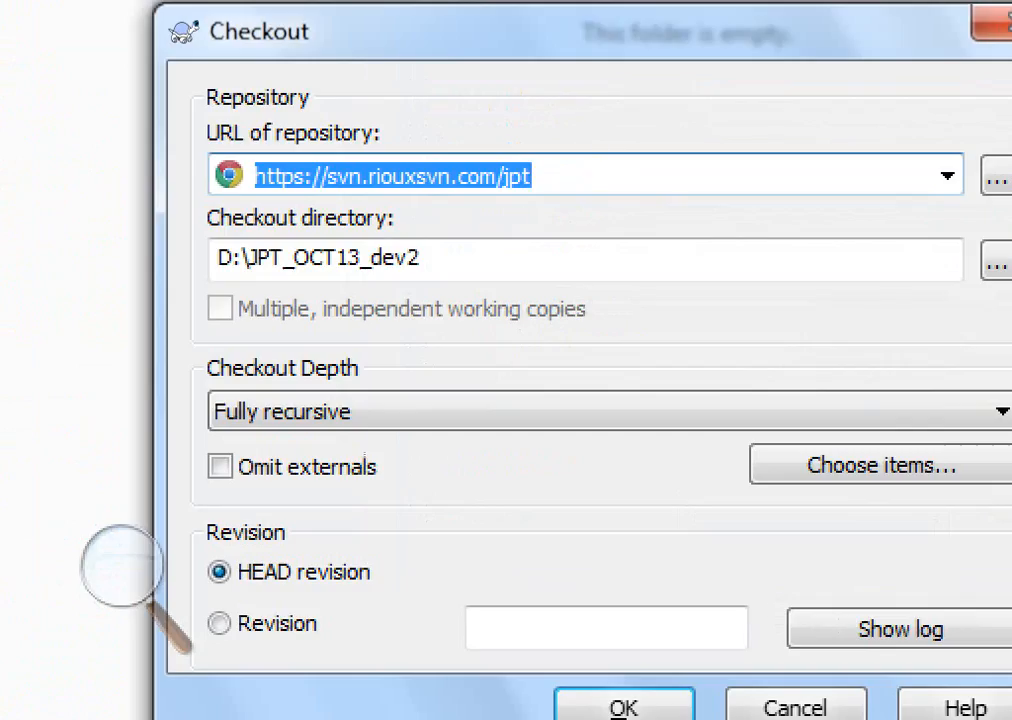
pyautogui.press('End')
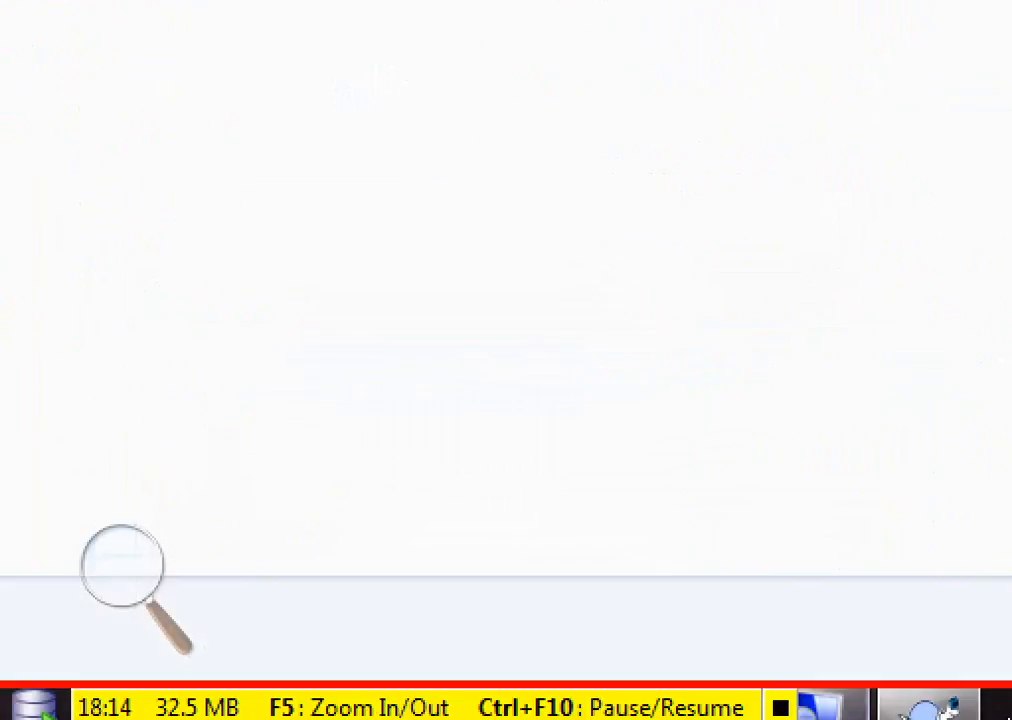
pyautogui.moveTo(897, 710)
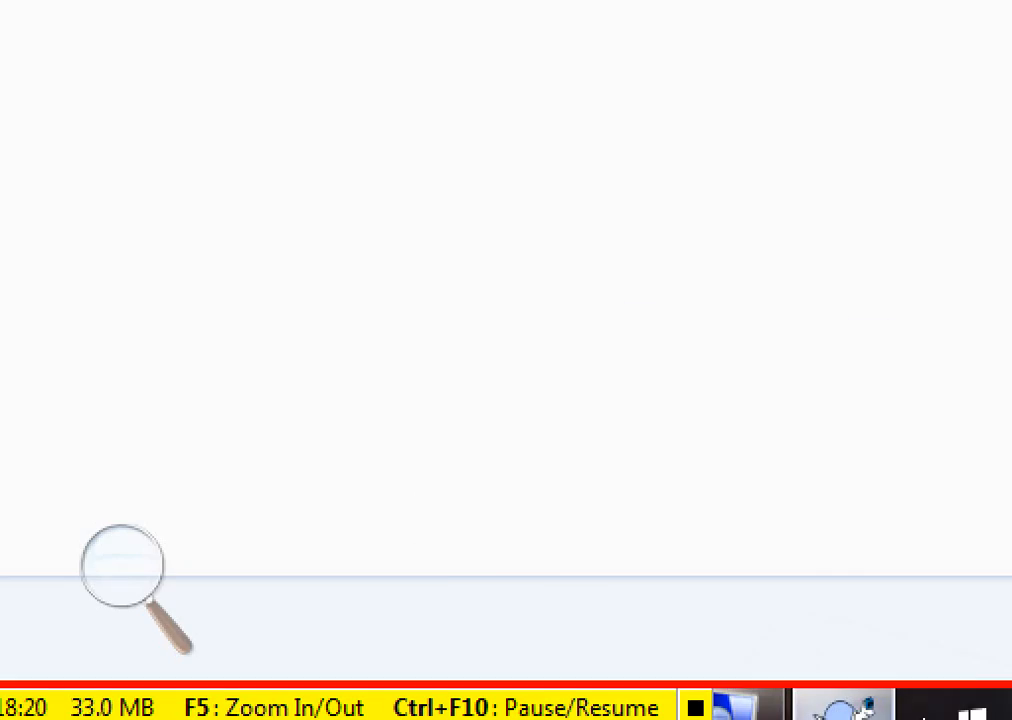
pyautogui.click(845, 708)
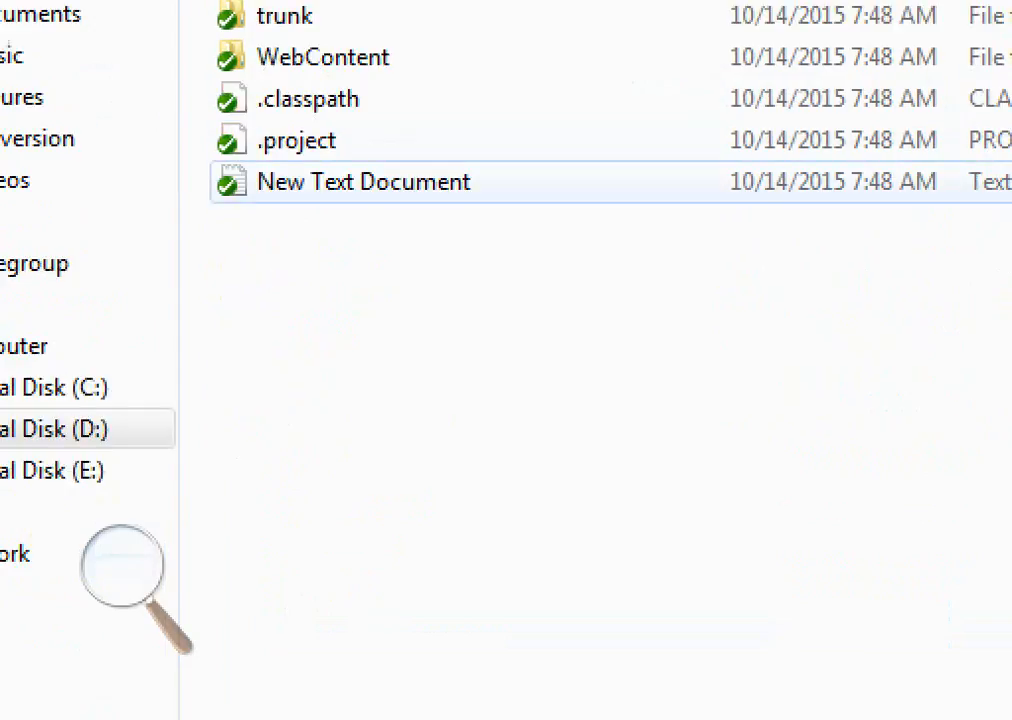
# Replace the text in New Text Document with 'Hi welcome to skanda global it solutions' and close it
pyautogui.click(364, 182)
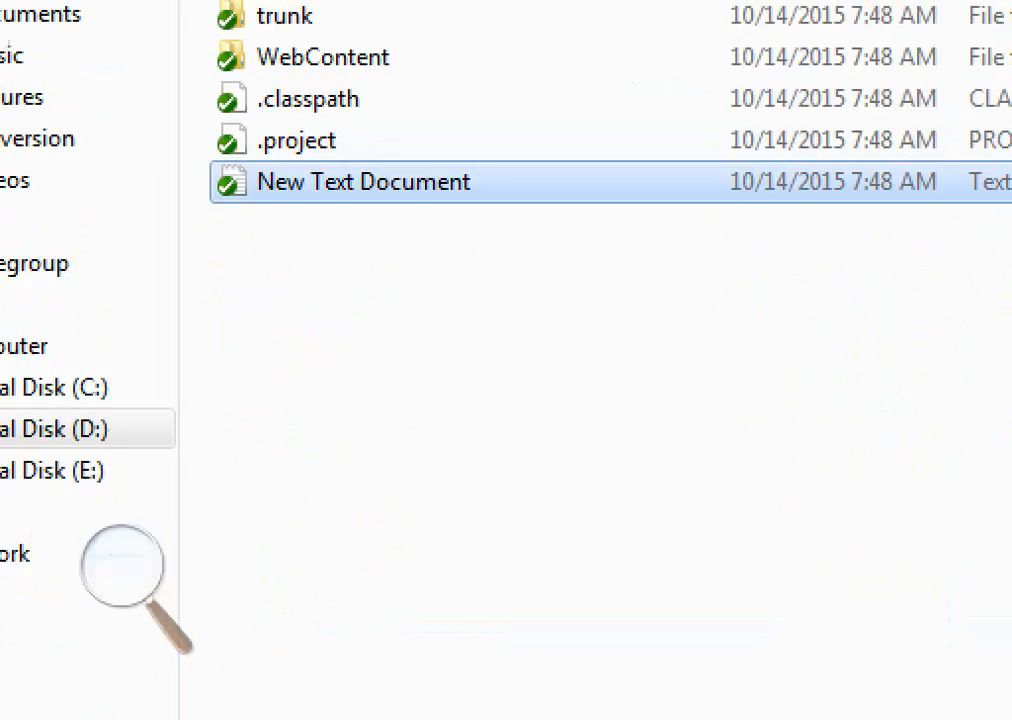
pyautogui.doubleClick(364, 182)
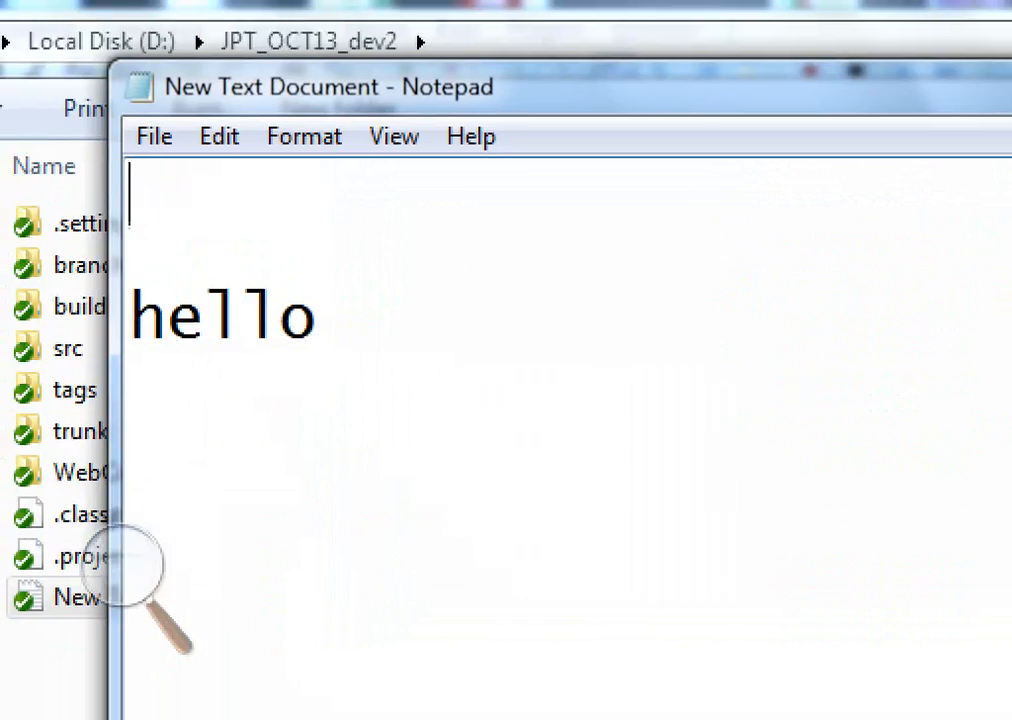
pyautogui.hotkey('ctrl', 'End')
pyautogui.hotkey('ctrl', 'shift', 'Home')
pyautogui.press('Delete')
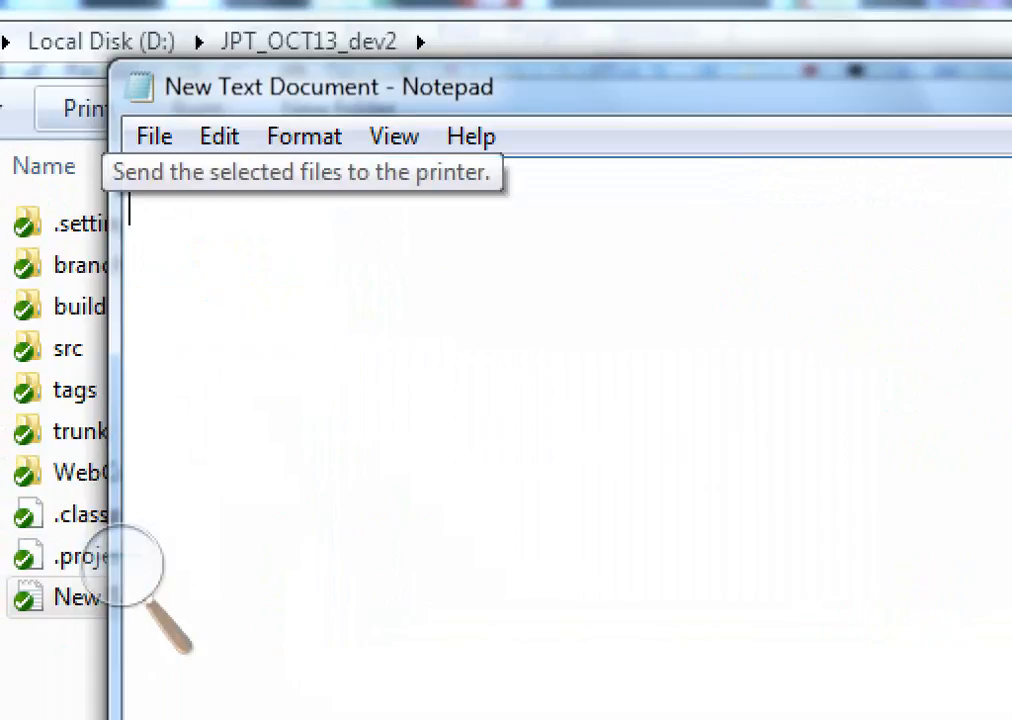
pyautogui.write('Hi ')
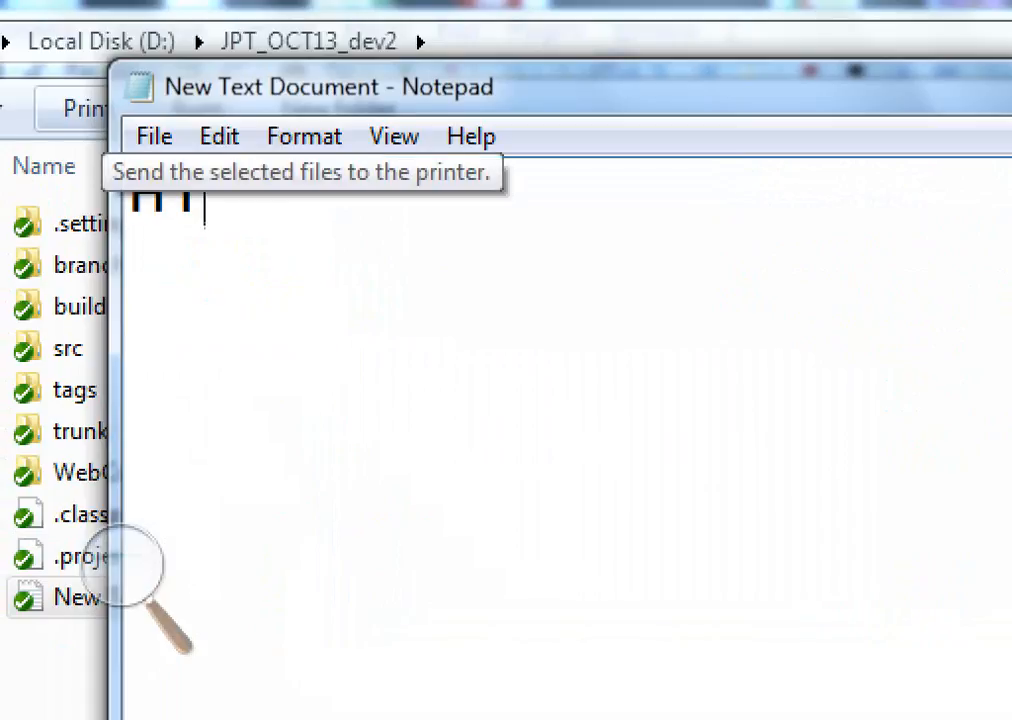
pyautogui.write('wel')
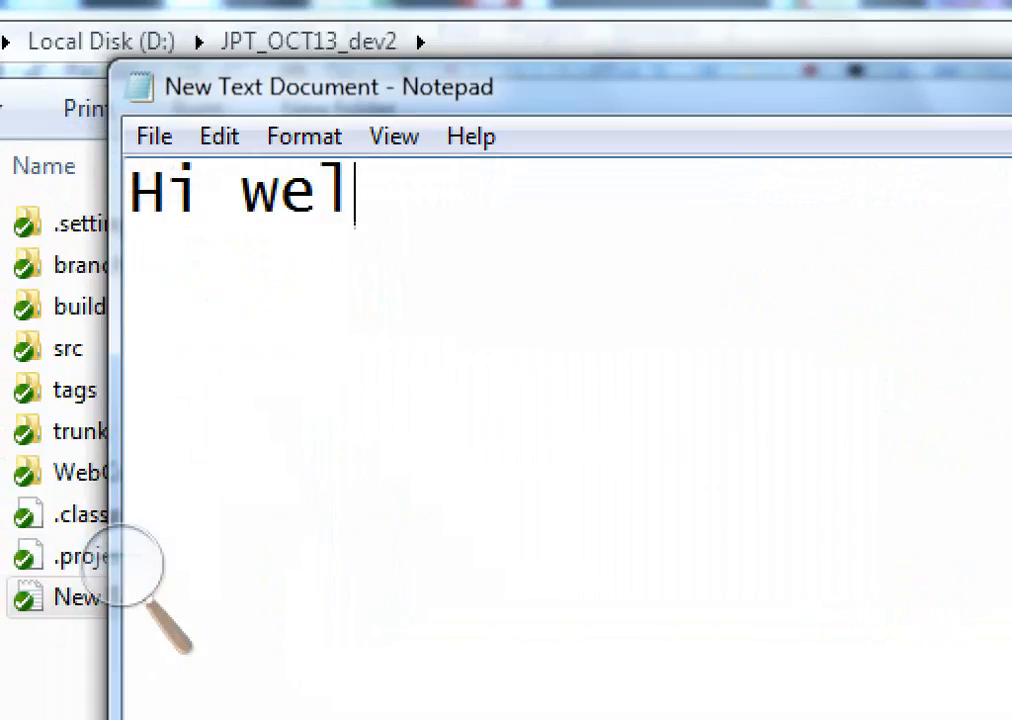
pyautogui.write('come to s')
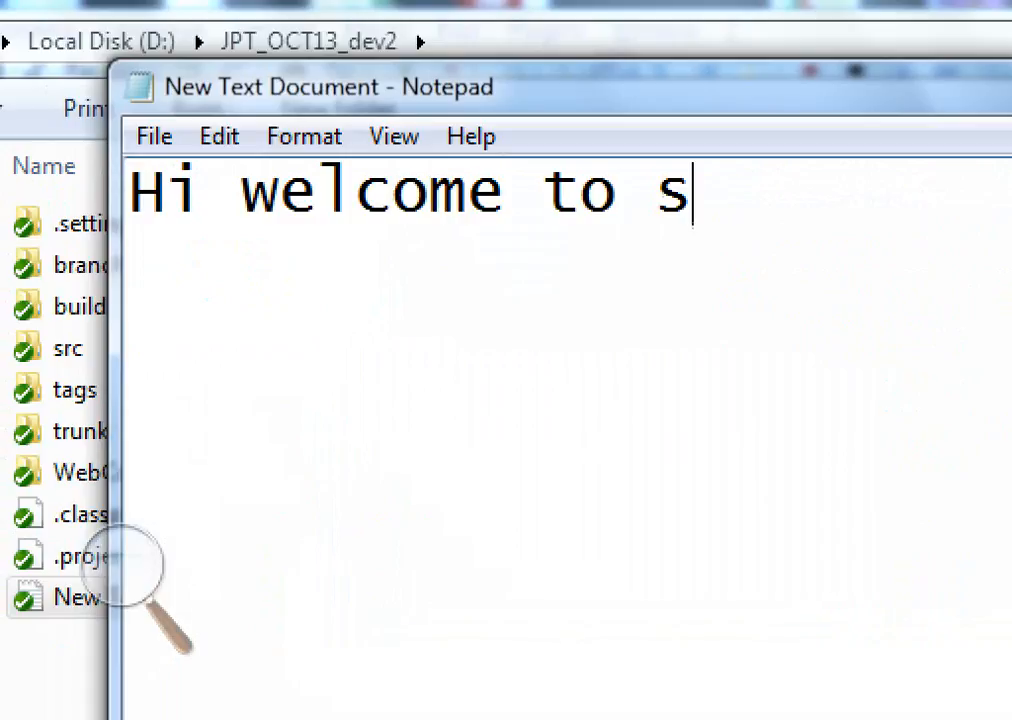
pyautogui.write('kanda glo')
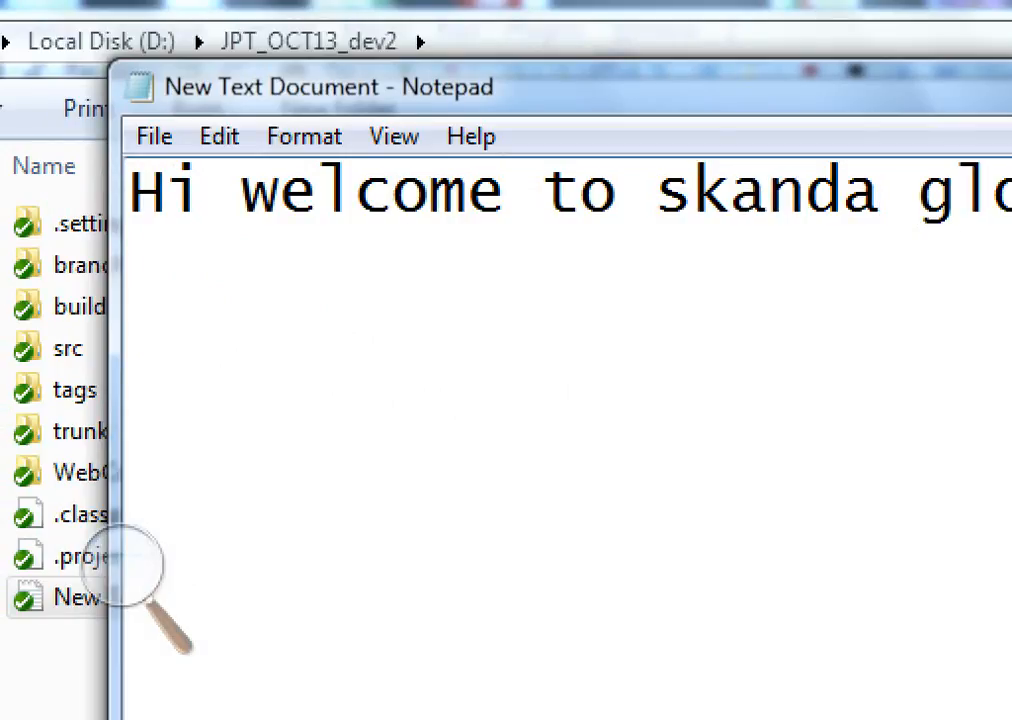
pyautogui.write('bal ')
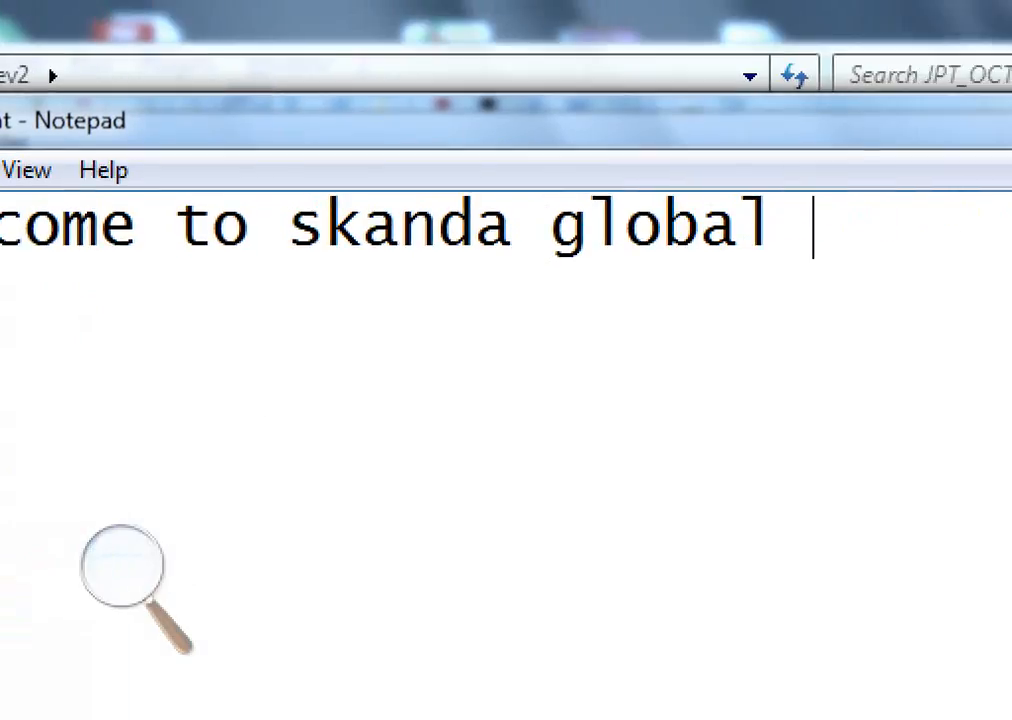
pyautogui.write('it sol')
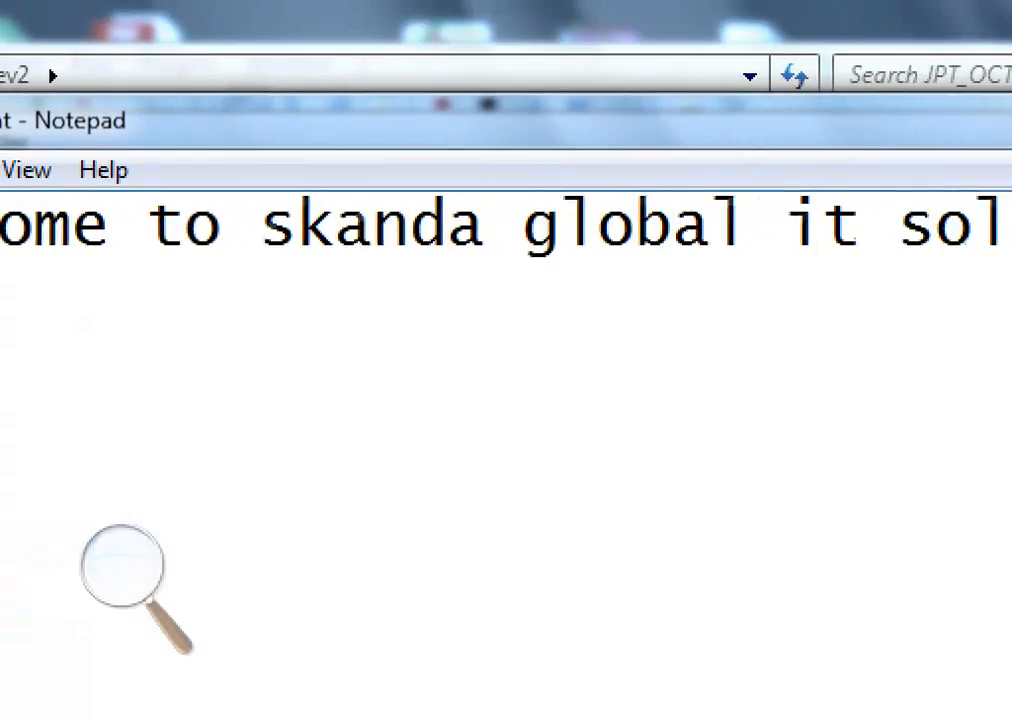
pyautogui.write('ution')
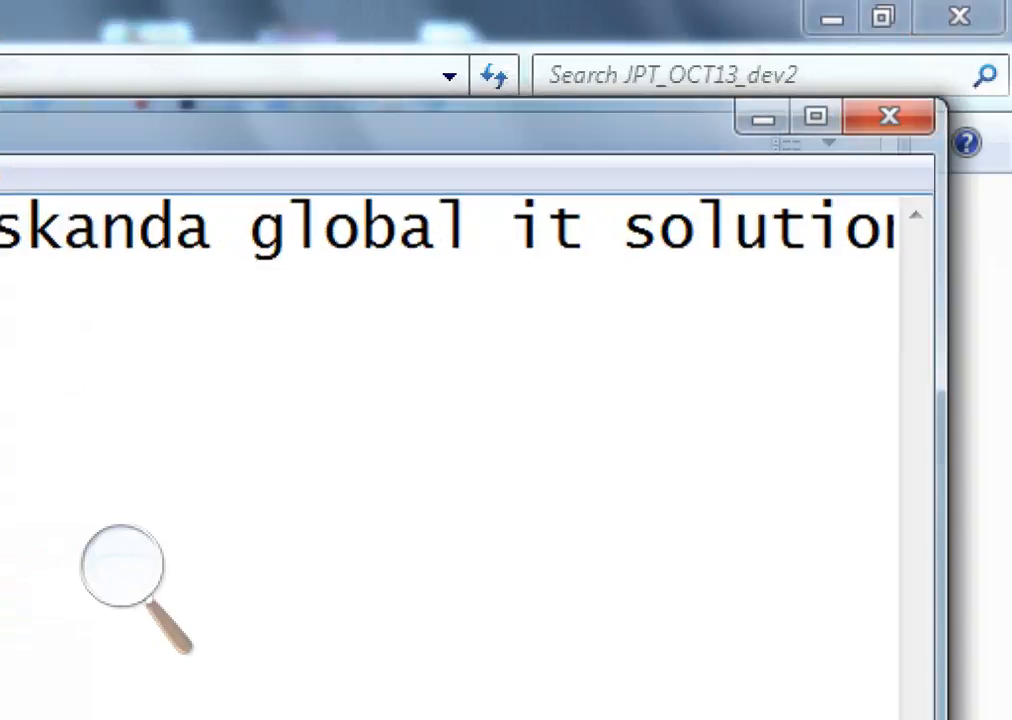
pyautogui.click(895, 111)
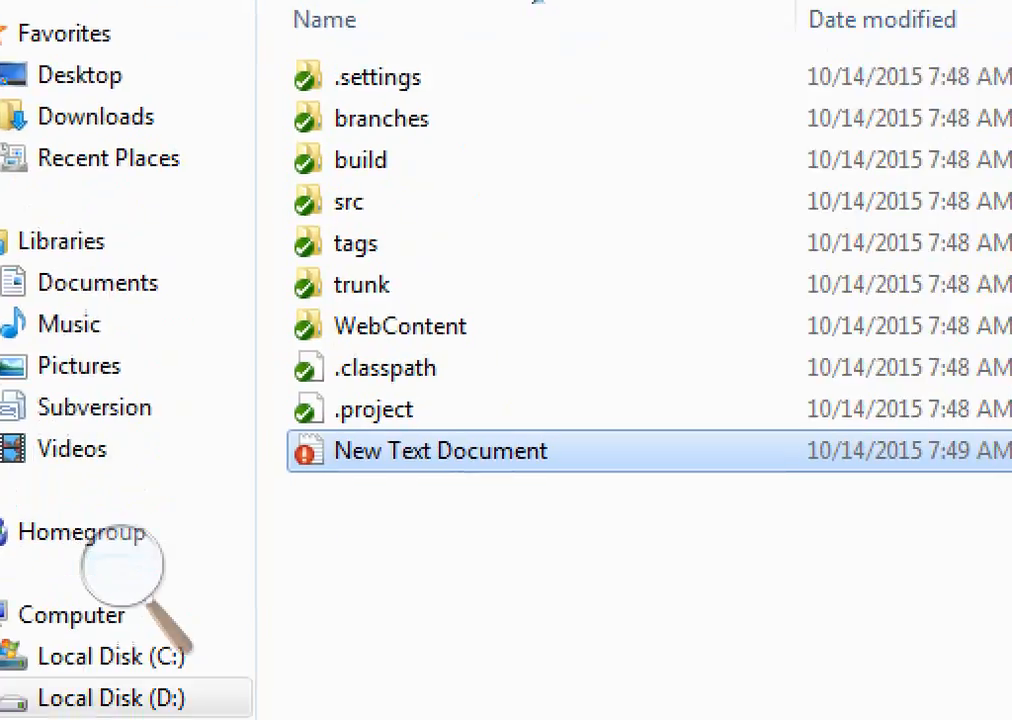
# Commit the modified New Text Document from JPT_OCT13_dev2, reviewing its diff and reusing the message 'Added some dummy line for testing'
pyautogui.rightClick(395, 485)
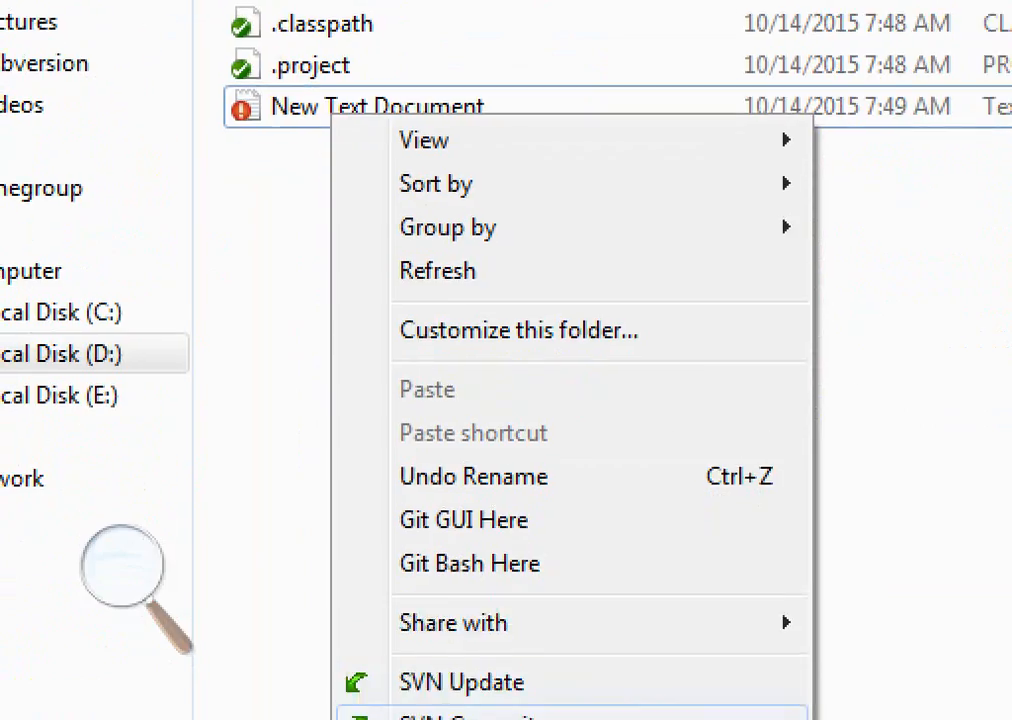
pyautogui.click(465, 716)
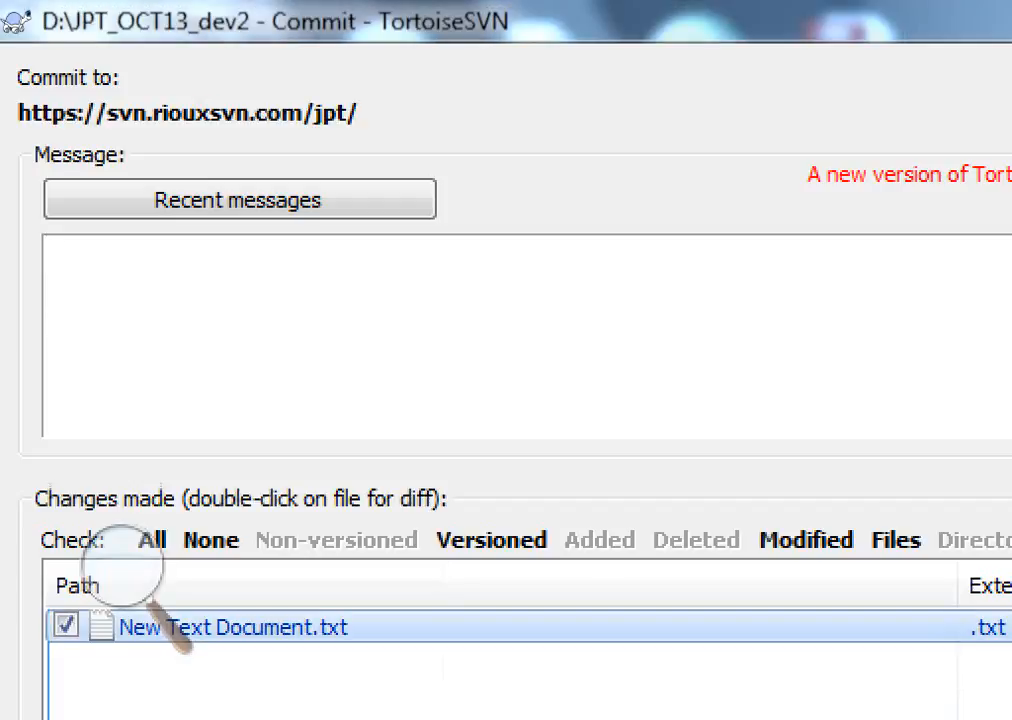
pyautogui.doubleClick(150, 627)
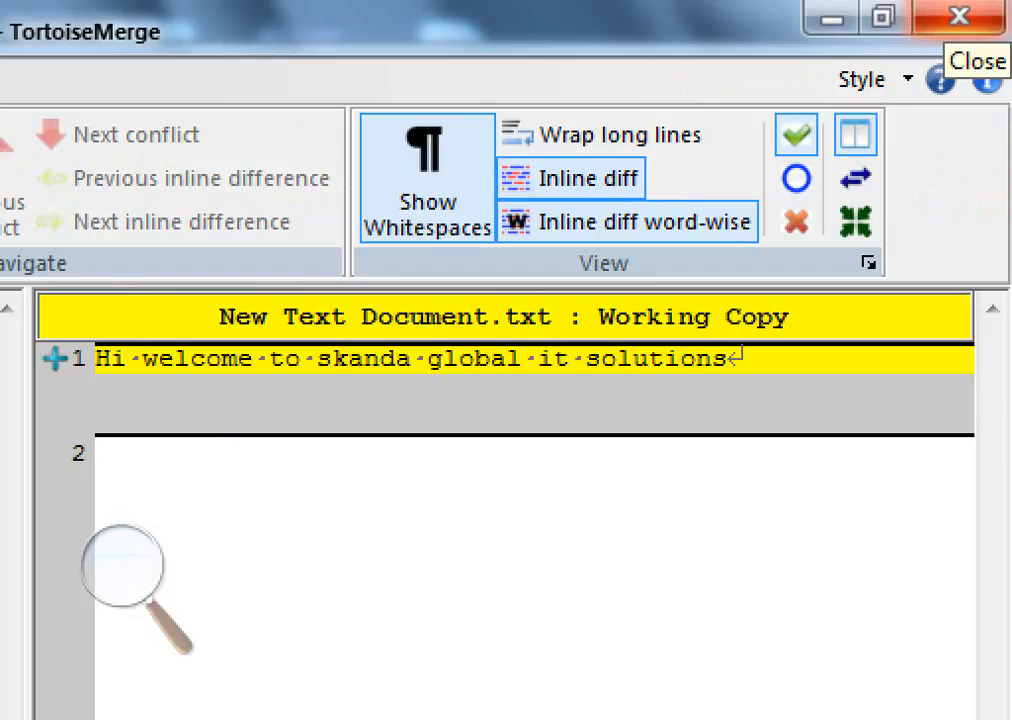
pyautogui.click(958, 16)
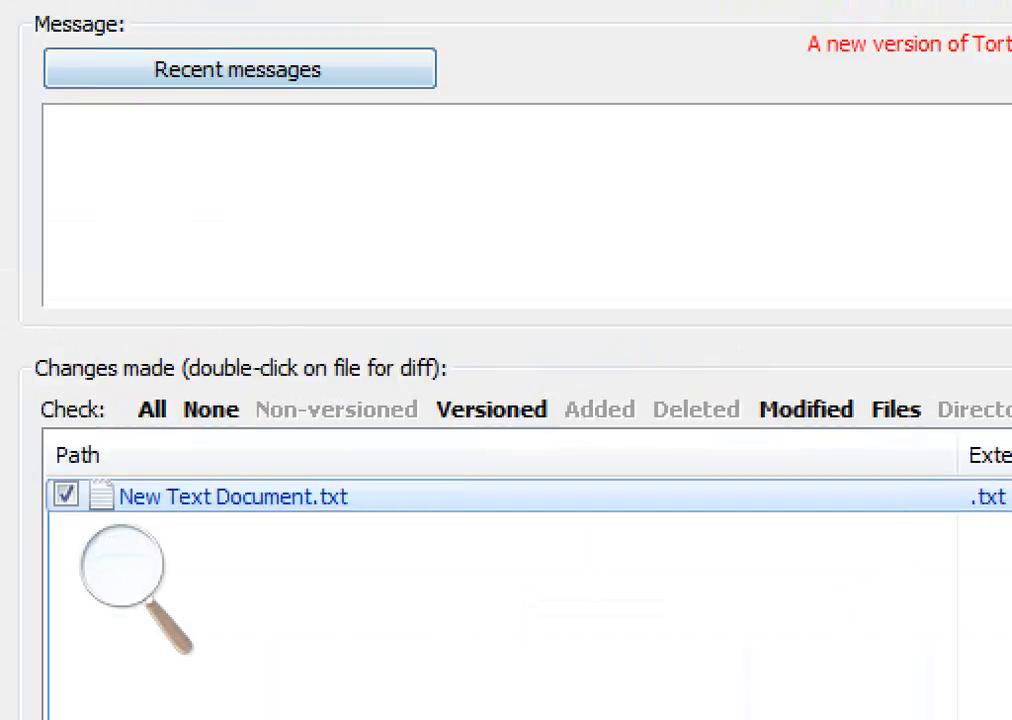
pyautogui.click(238, 69)
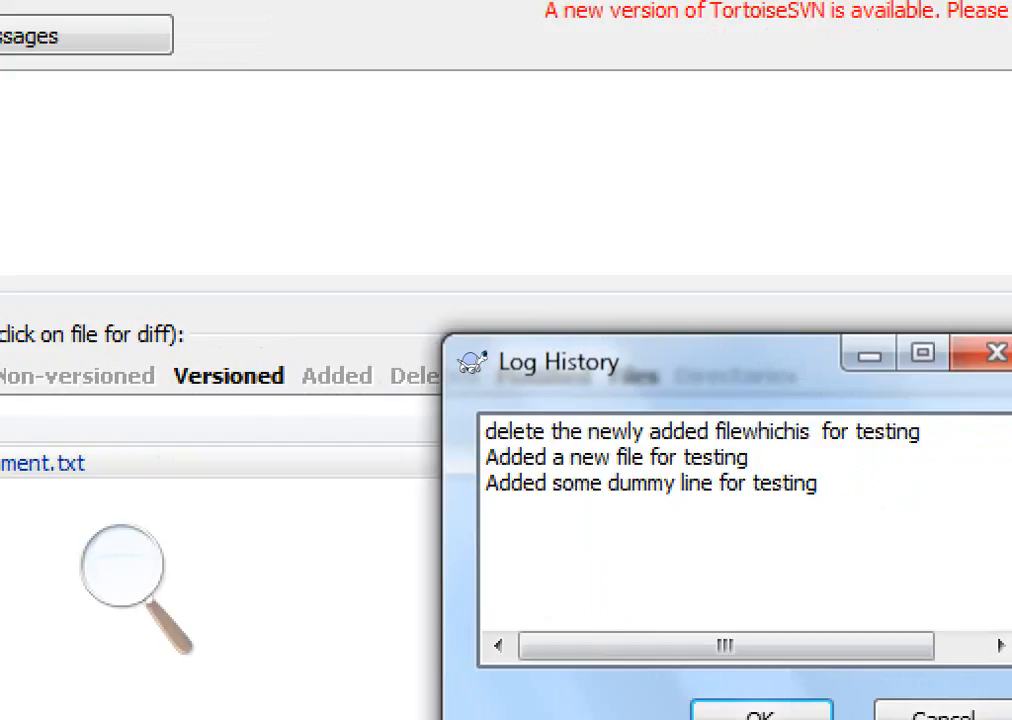
pyautogui.click(651, 483)
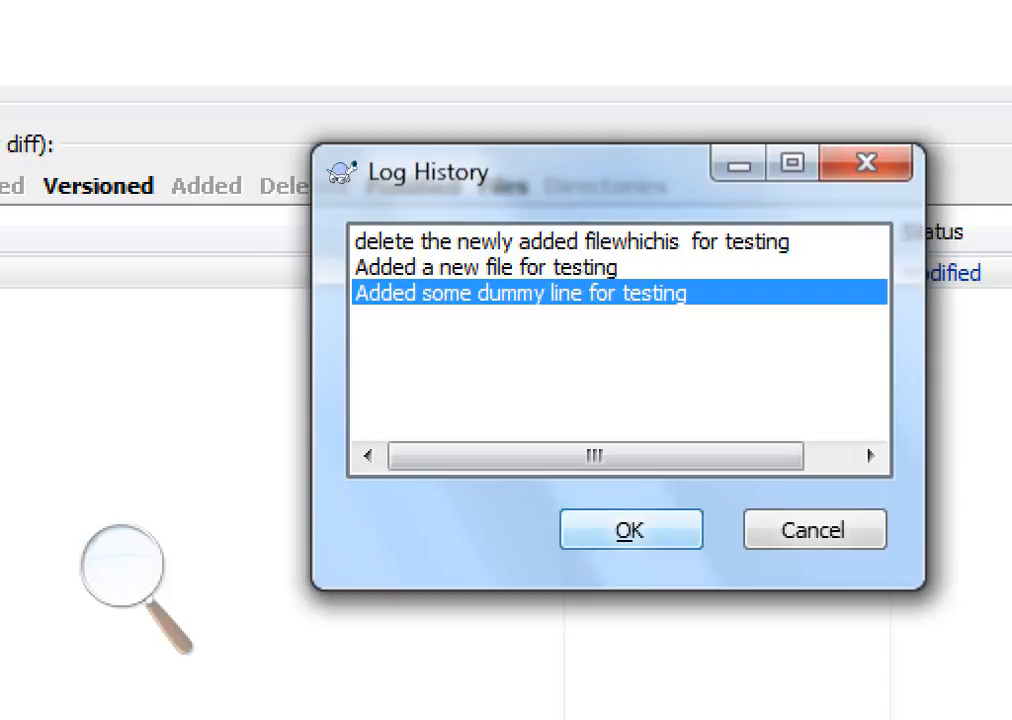
pyautogui.click(761, 714)
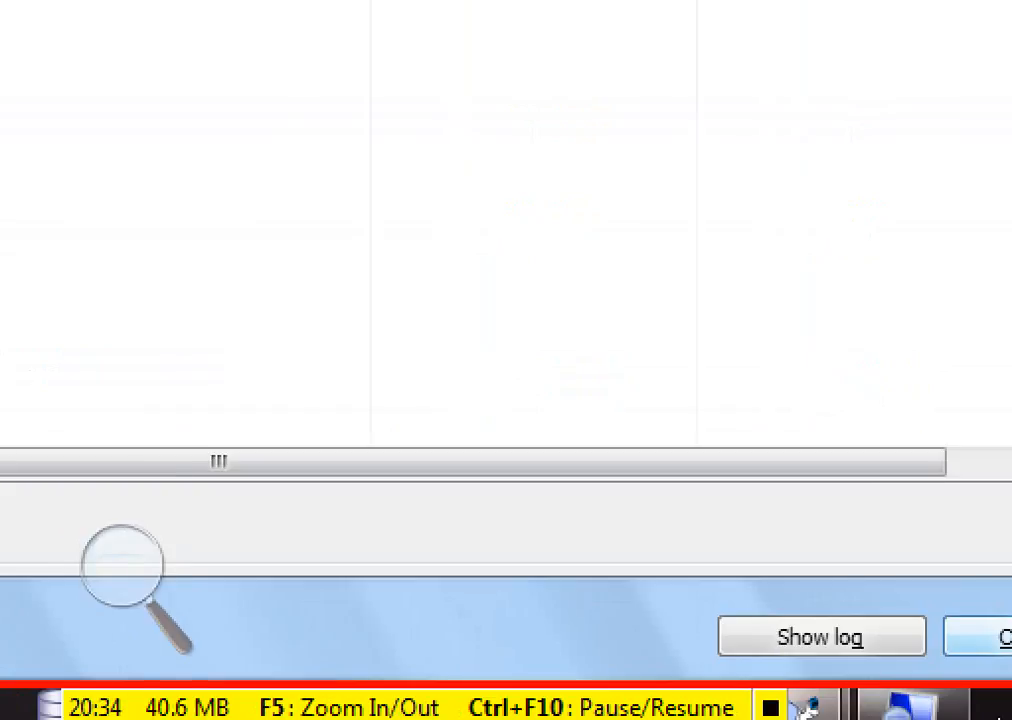
pyautogui.click(939, 642)
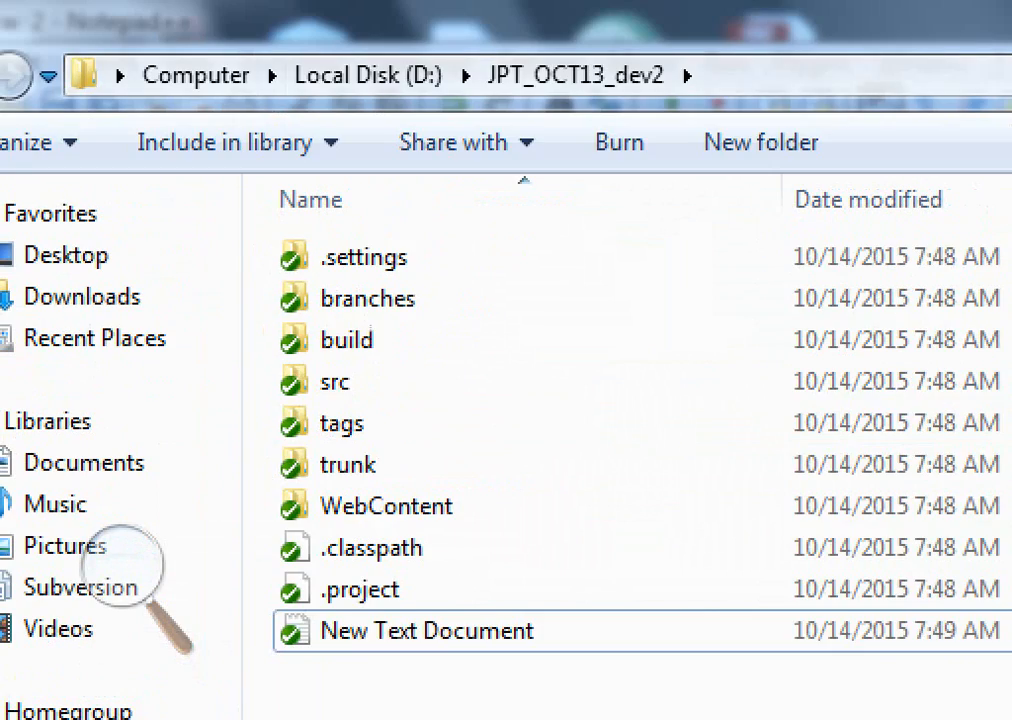
# Open New Text Document in the JPT_OCT13 working copy to check its content, then close it
pyautogui.click(368, 75)
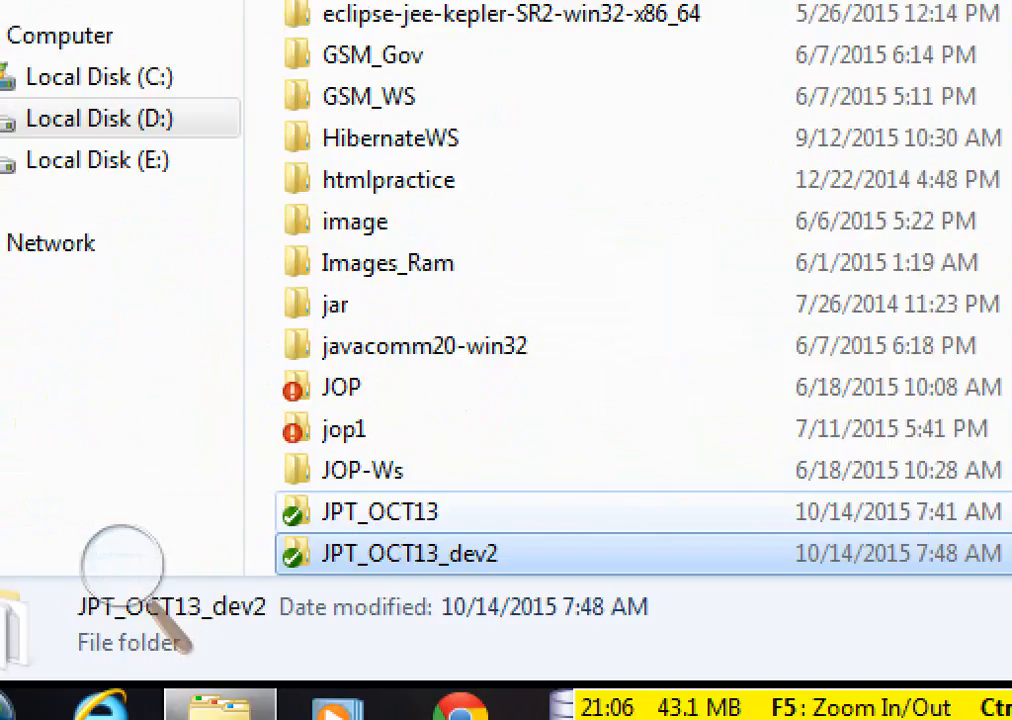
pyautogui.doubleClick(368, 512)
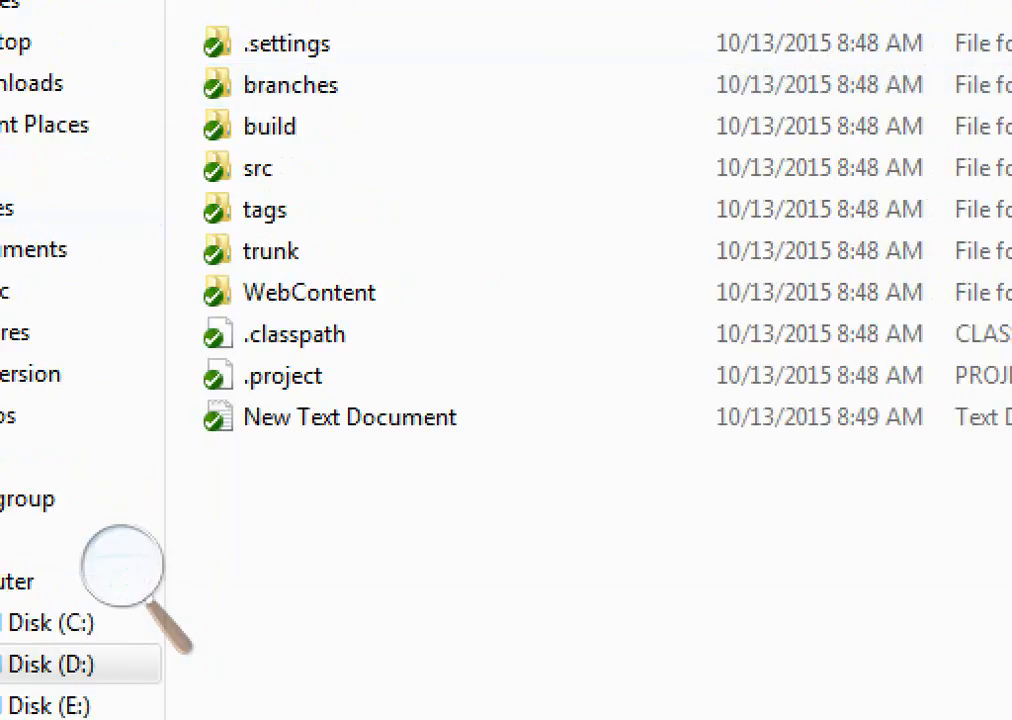
pyautogui.click(350, 417)
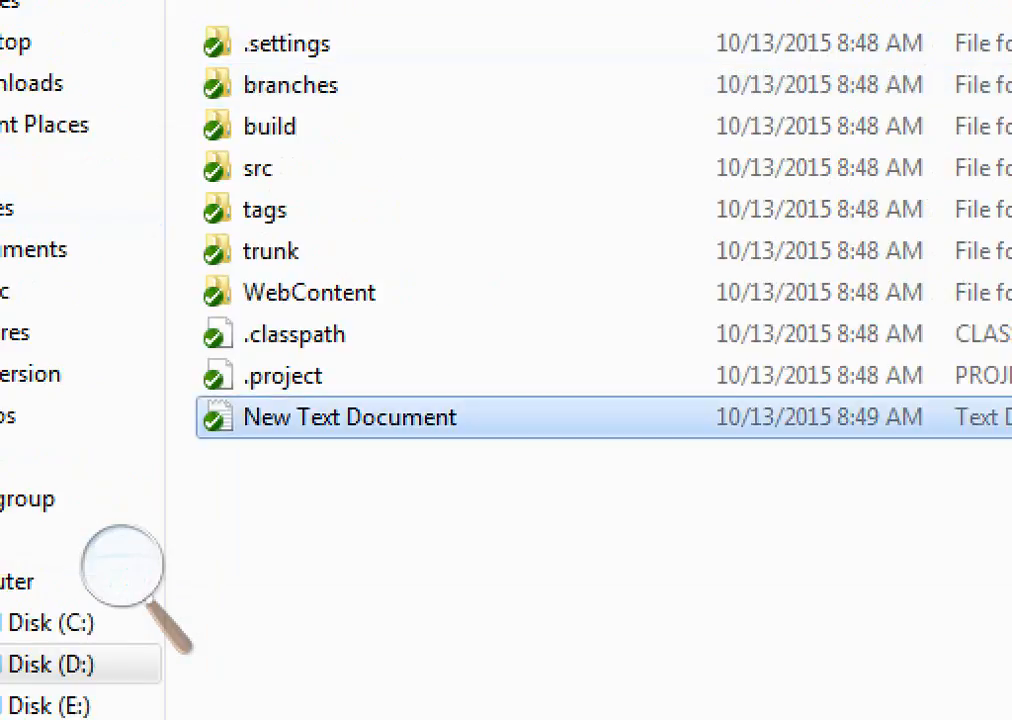
pyautogui.doubleClick(350, 417)
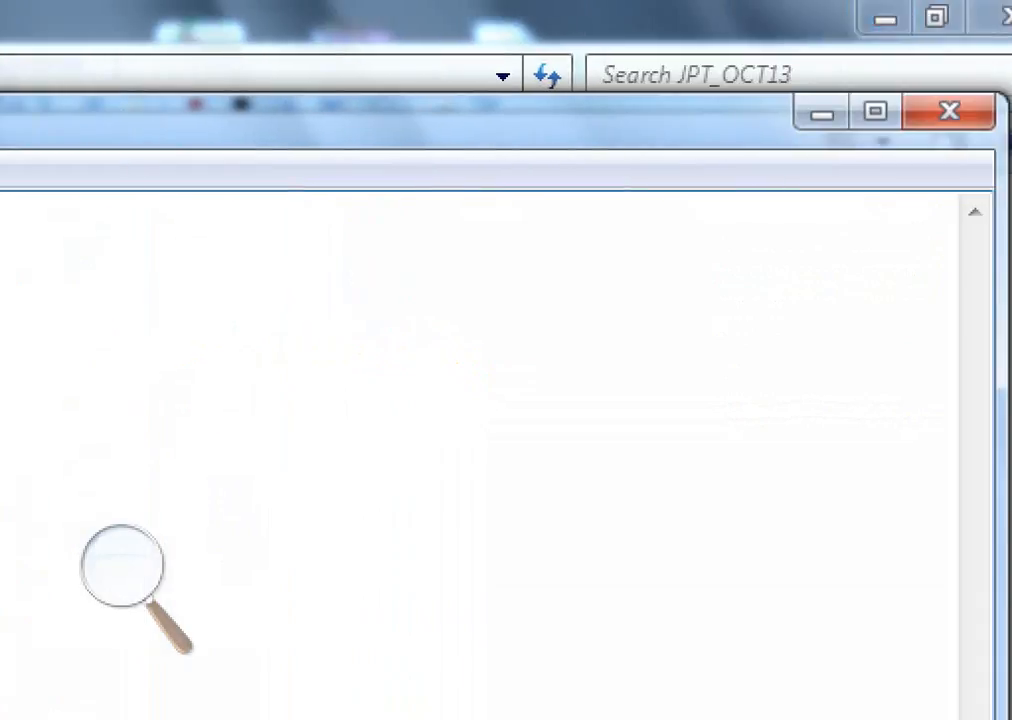
pyautogui.click(949, 111)
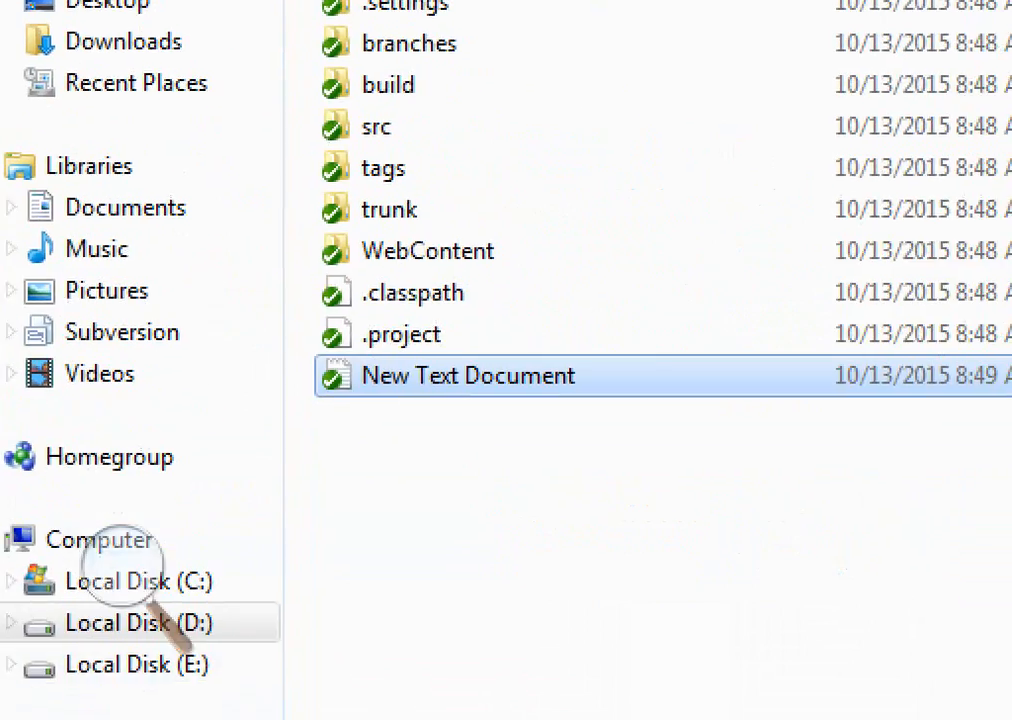
# Run SVN Update on New Text Document in JPT_OCT13, then open it to check the updated text and close it
pyautogui.rightClick(316, 378)
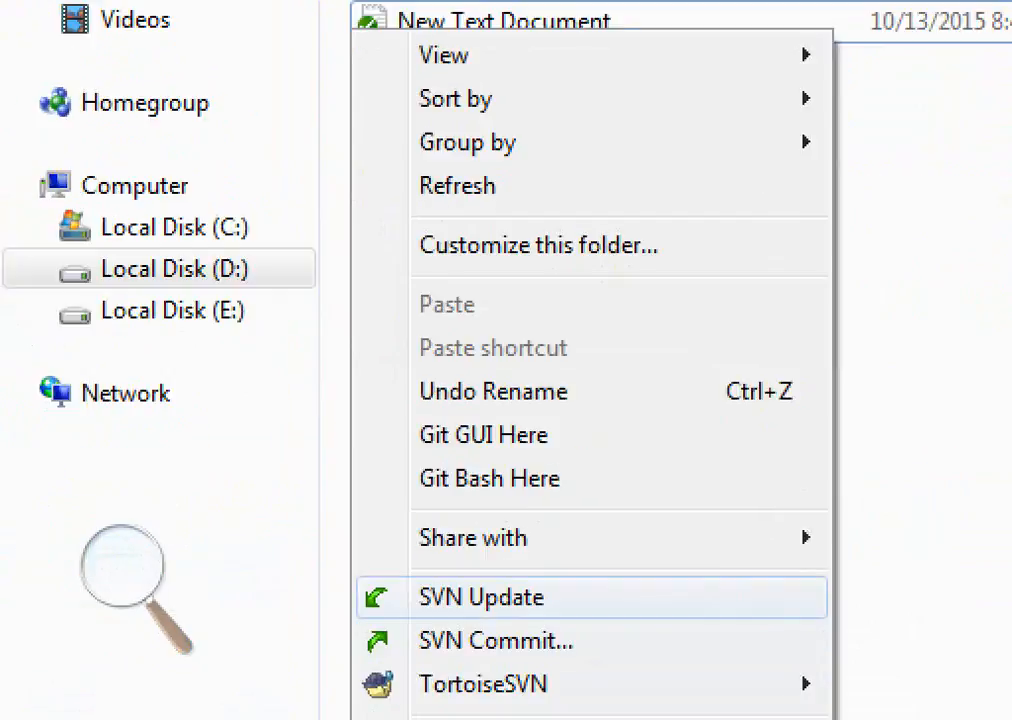
pyautogui.click(482, 598)
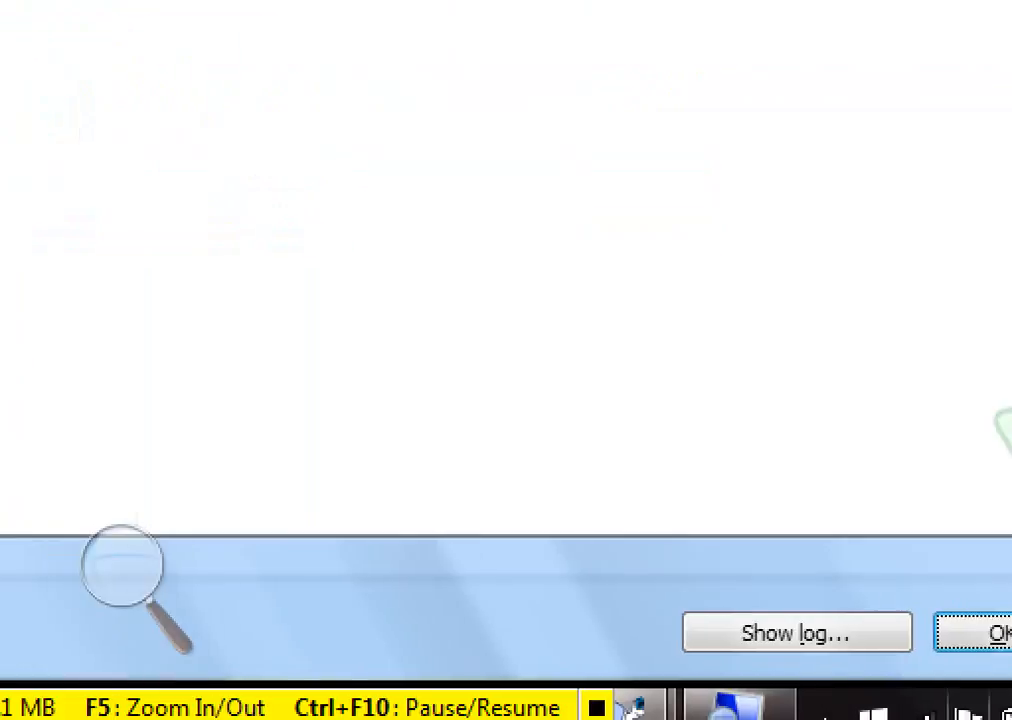
pyautogui.click(957, 690)
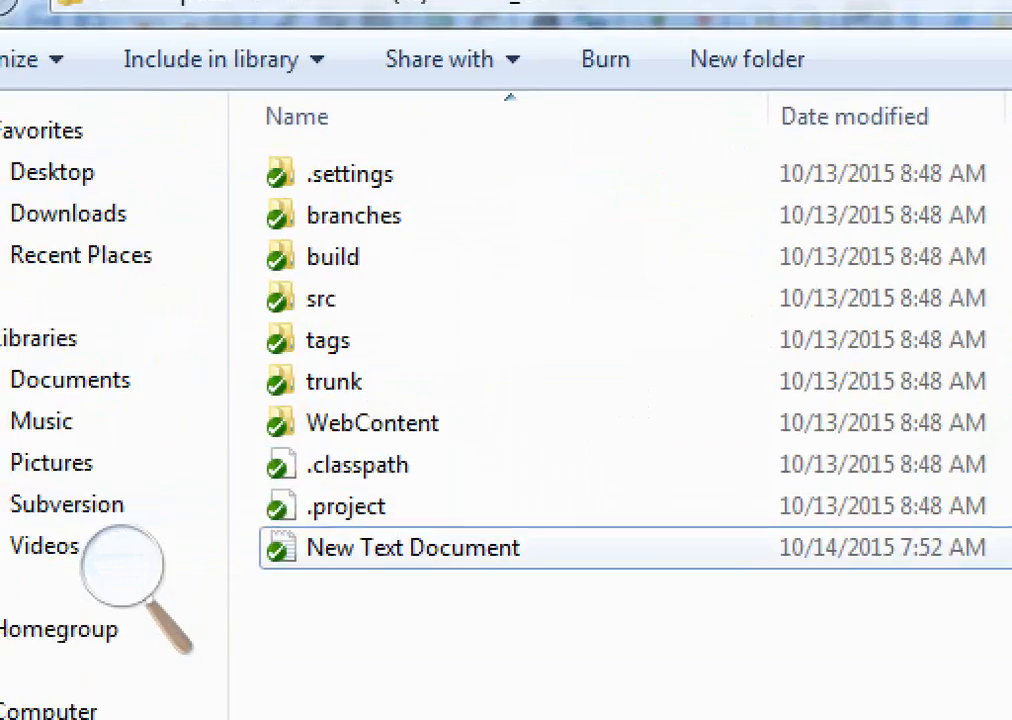
pyautogui.doubleClick(412, 548)
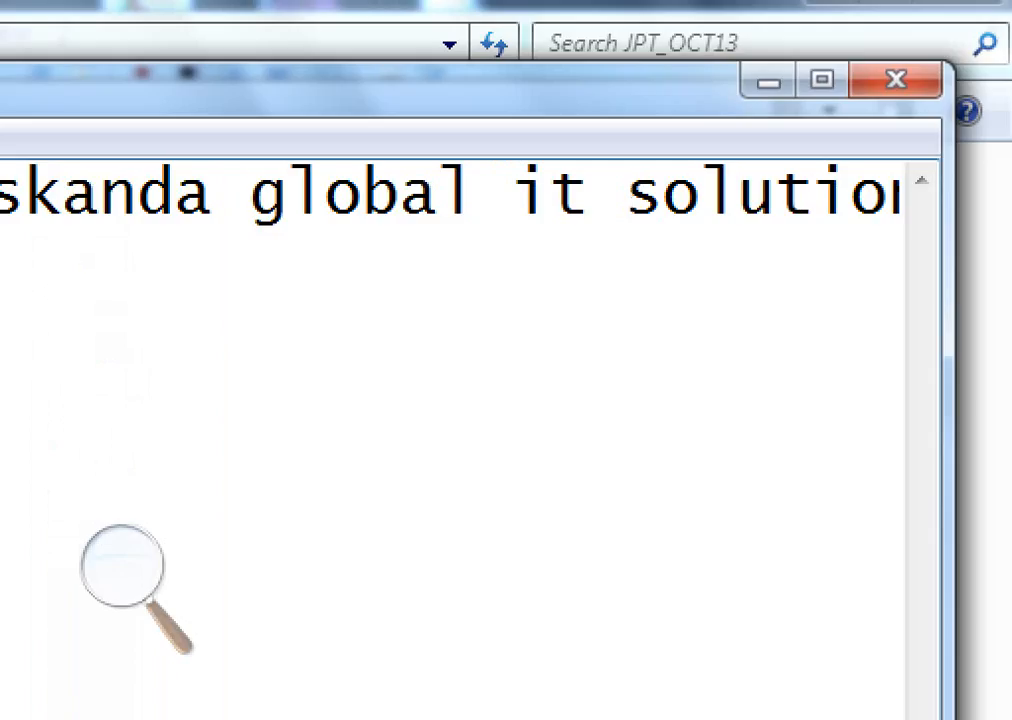
pyautogui.click(895, 79)
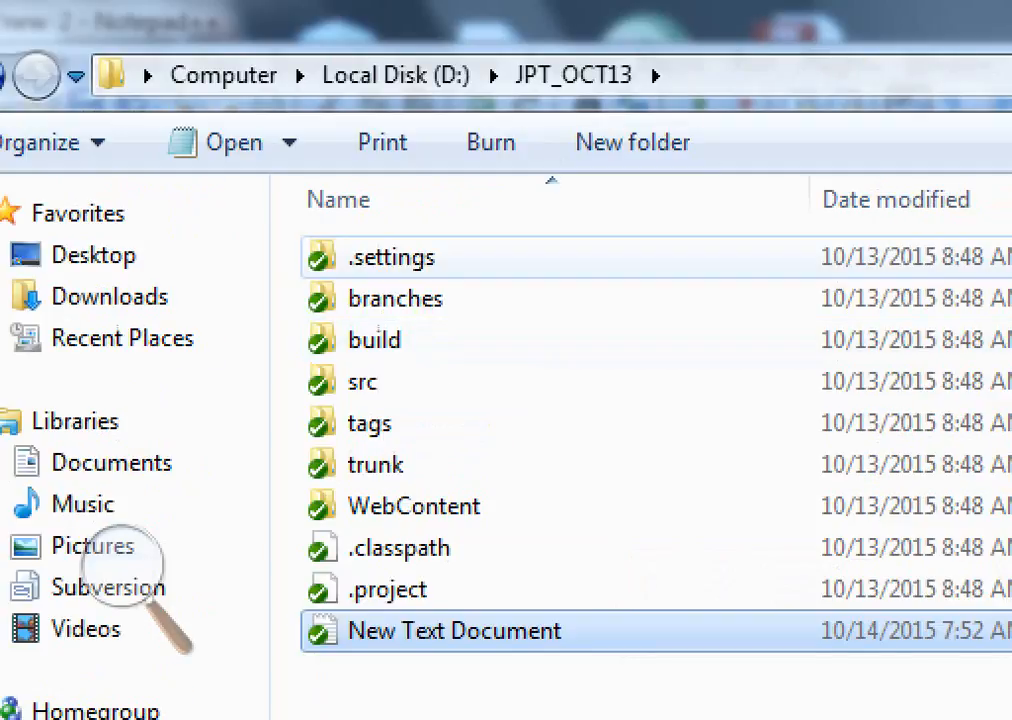
# Return to the JPT_OCT13_dev2 folder and run SVN Update on the working copy
pyautogui.click(395, 75)
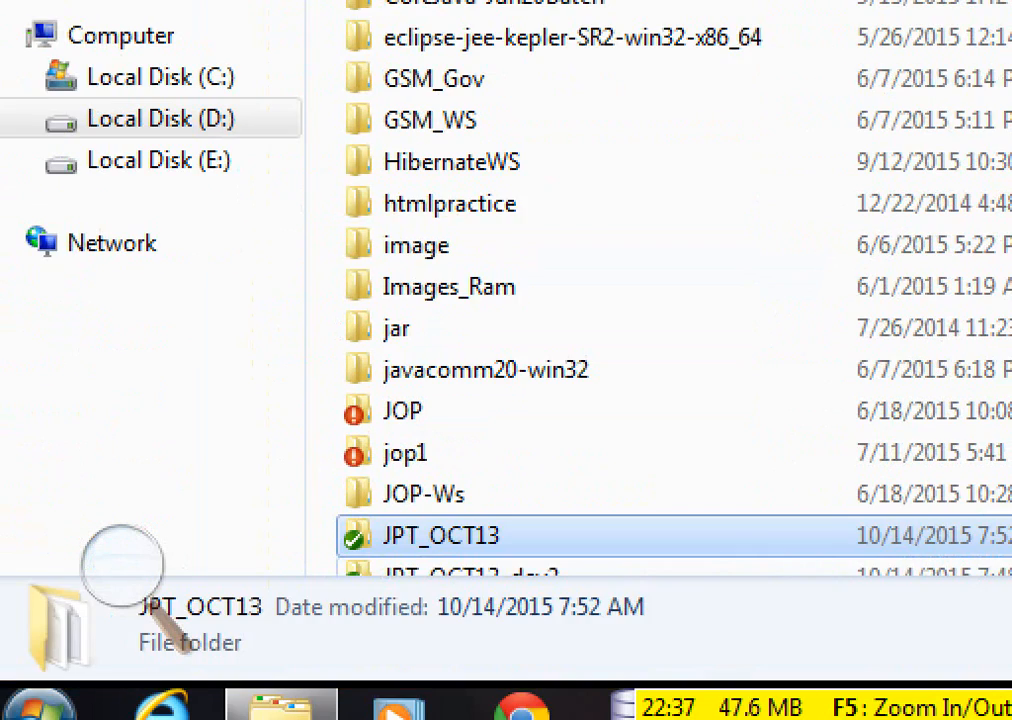
pyautogui.click(472, 569)
pyautogui.doubleClick(472, 569)
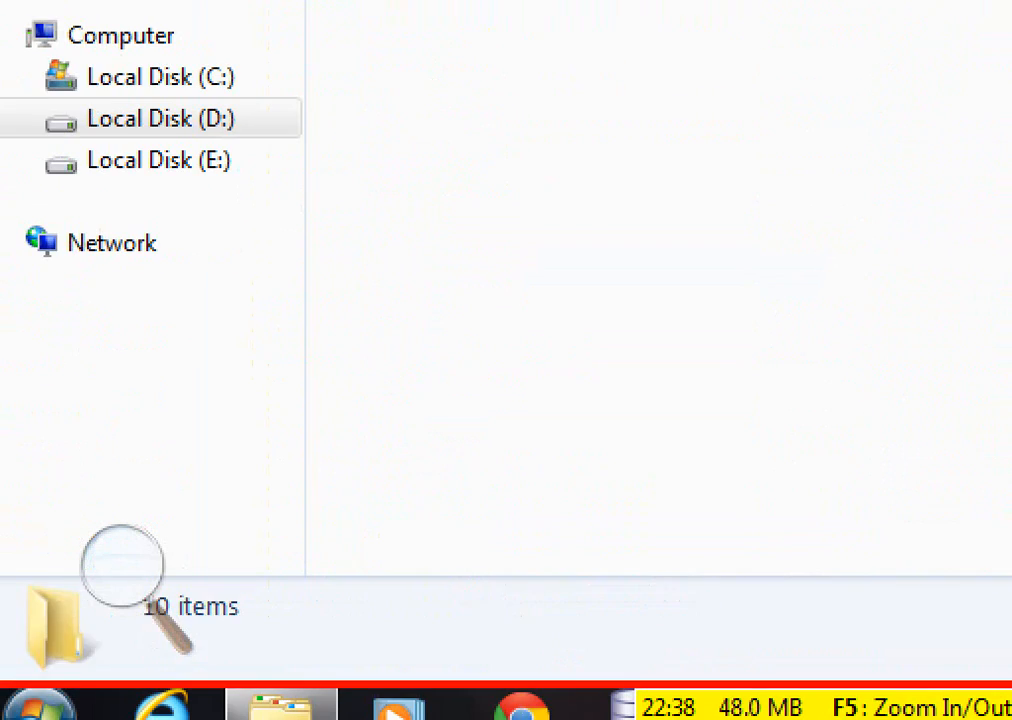
pyautogui.rightClick(343, 484)
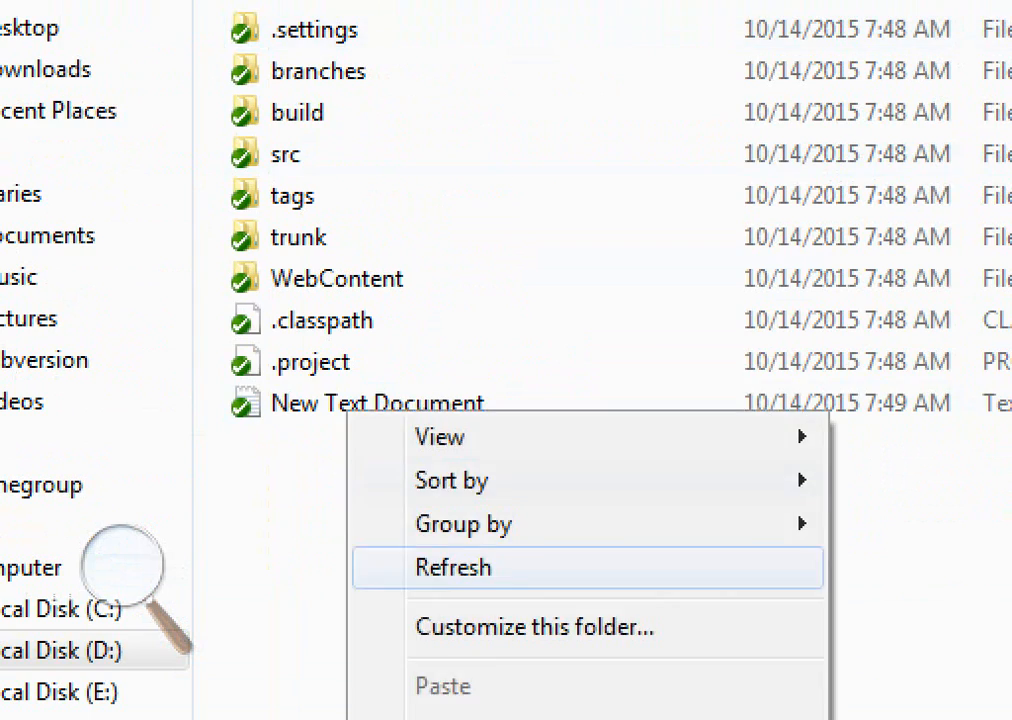
pyautogui.click(505, 541)
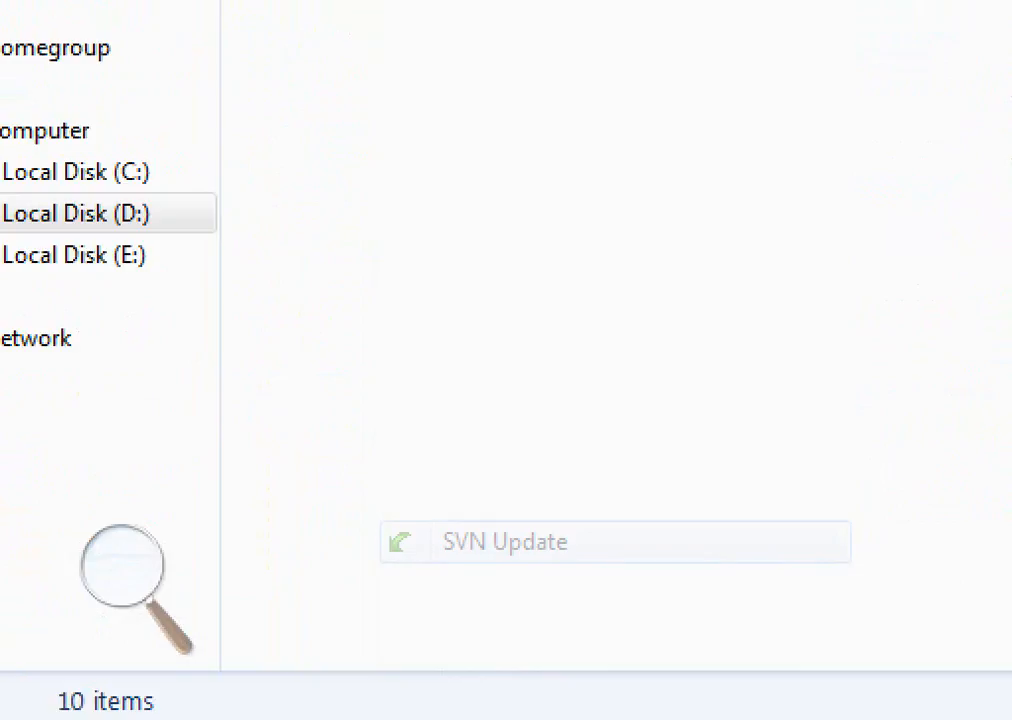
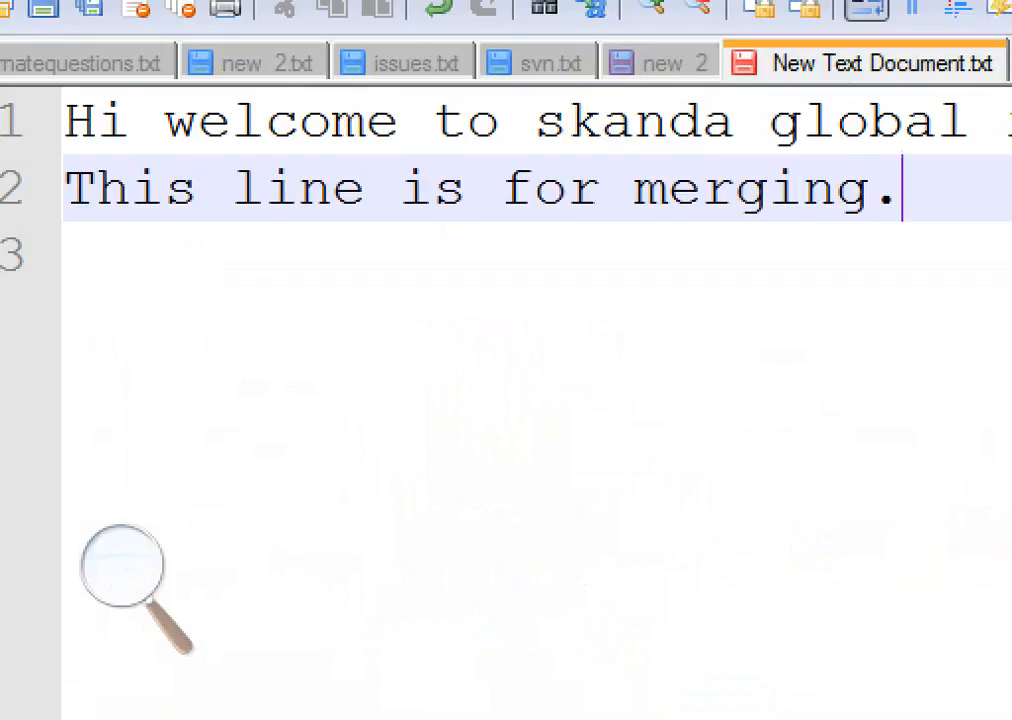
# Save the New Text Document in the JPT_OCT13 working copy with its added line 'This line is for merging.'
pyautogui.hotkey('ctrl', 's')
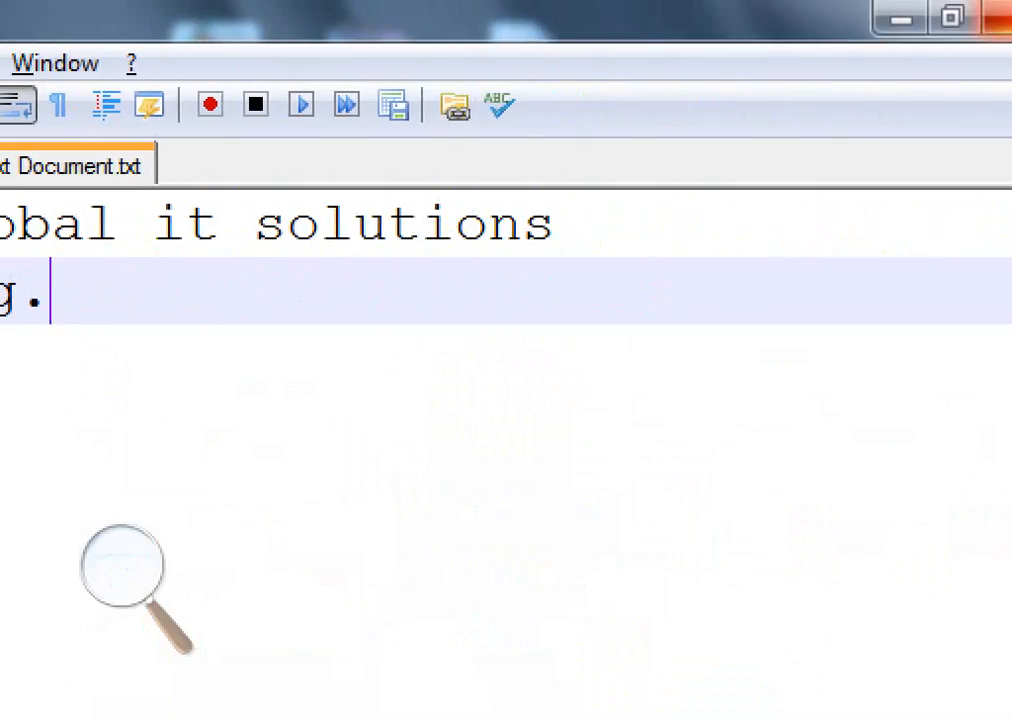
pyautogui.click(996, 16)
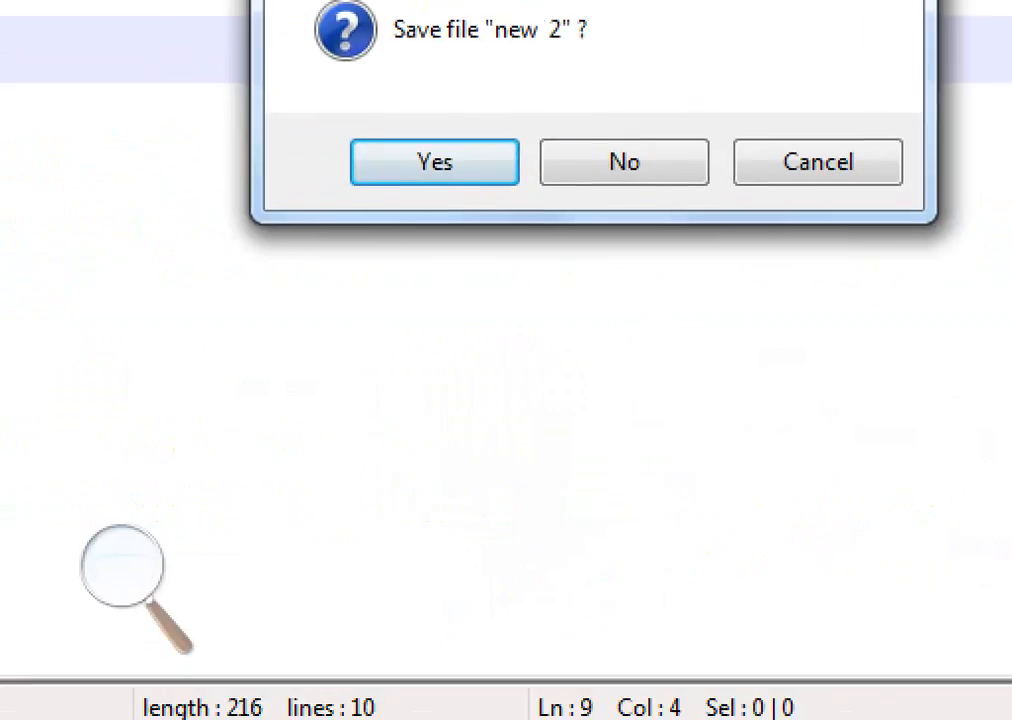
pyautogui.press('Return')
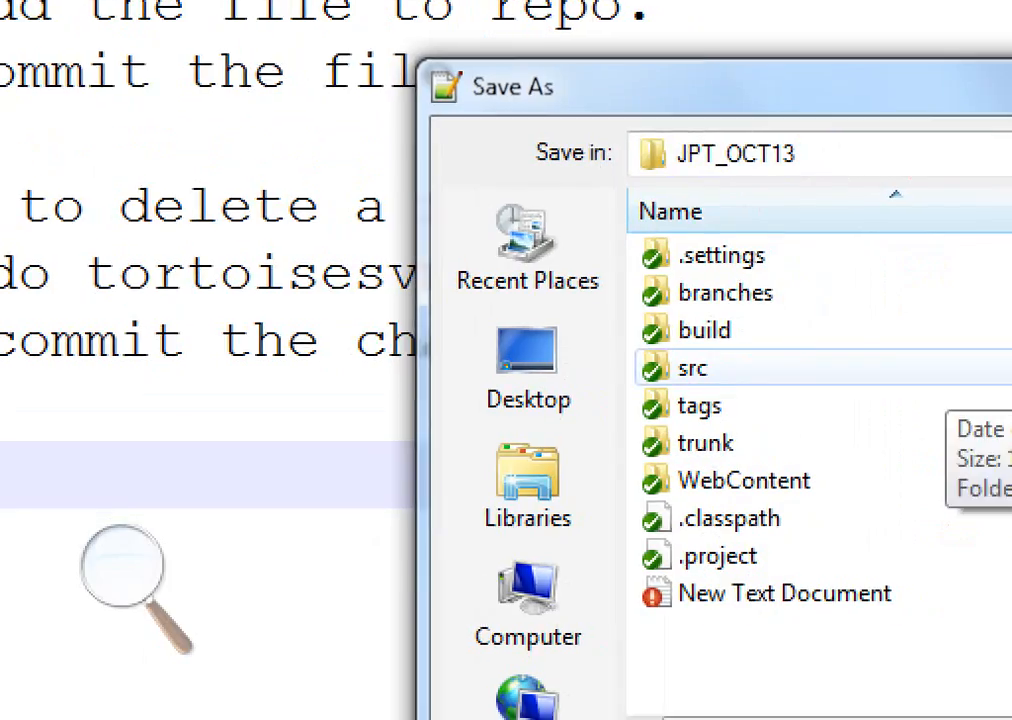
pyautogui.press('Escape')
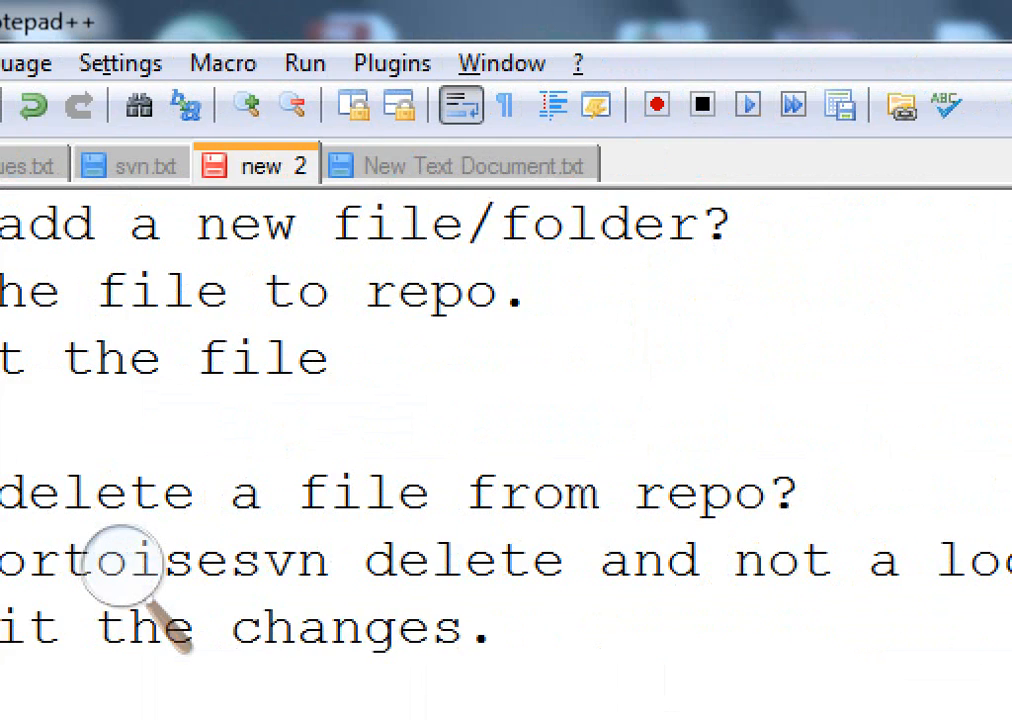
# Minimize the editor and open the JPT_OCT13_dev2 working copy folder from drive D:
pyautogui.hotkey('ctrl', 'Tab')
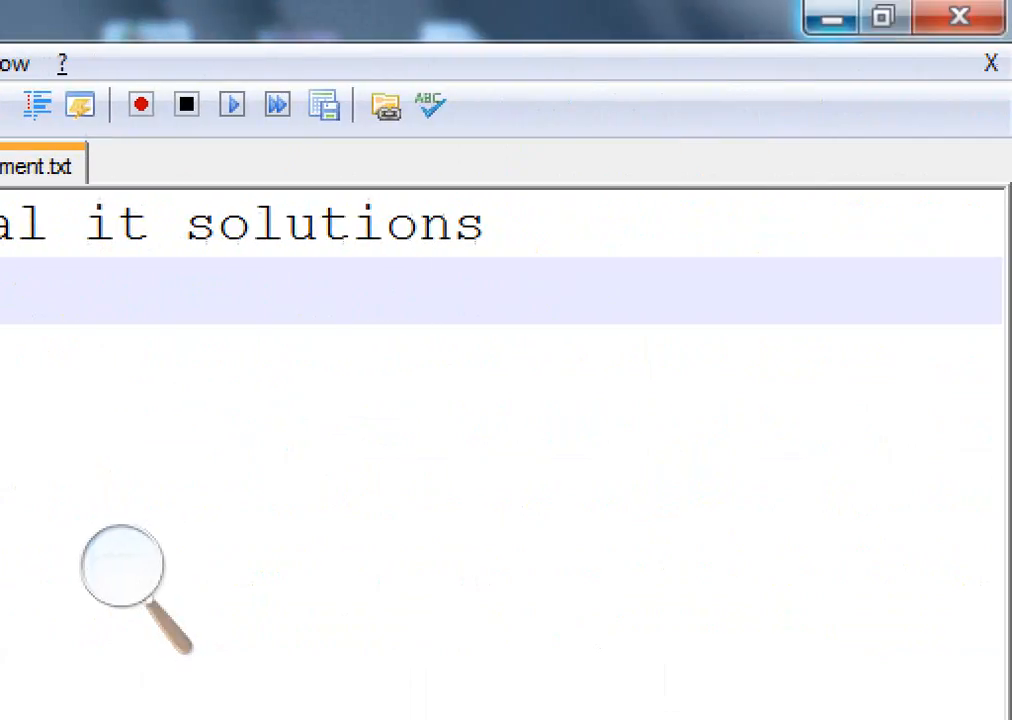
pyautogui.click(832, 18)
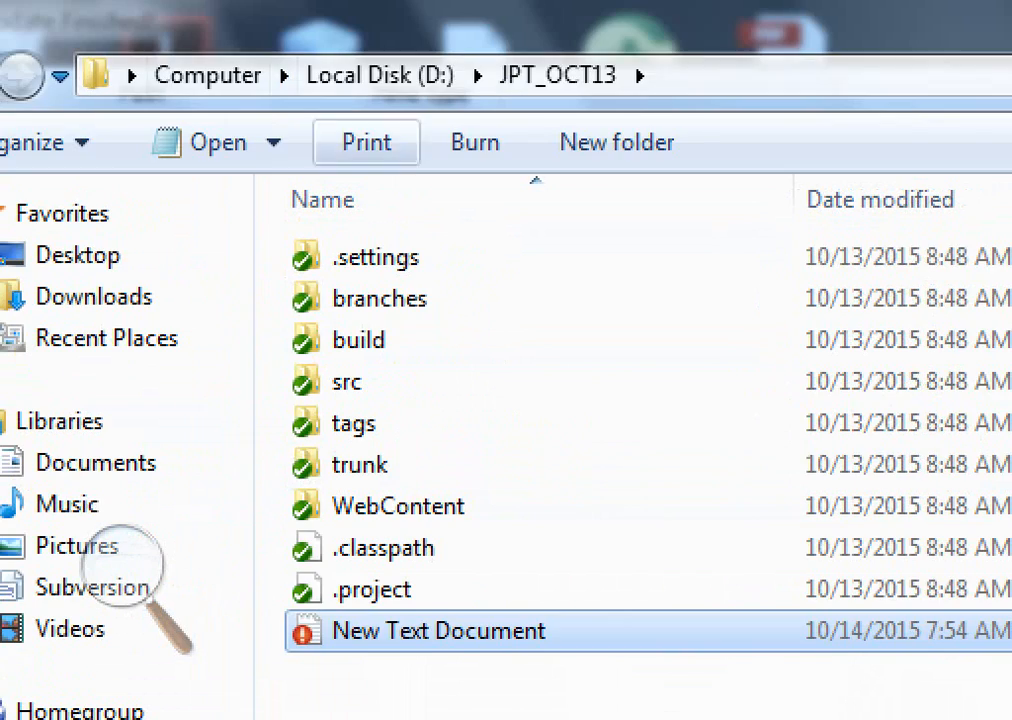
pyautogui.click(380, 75)
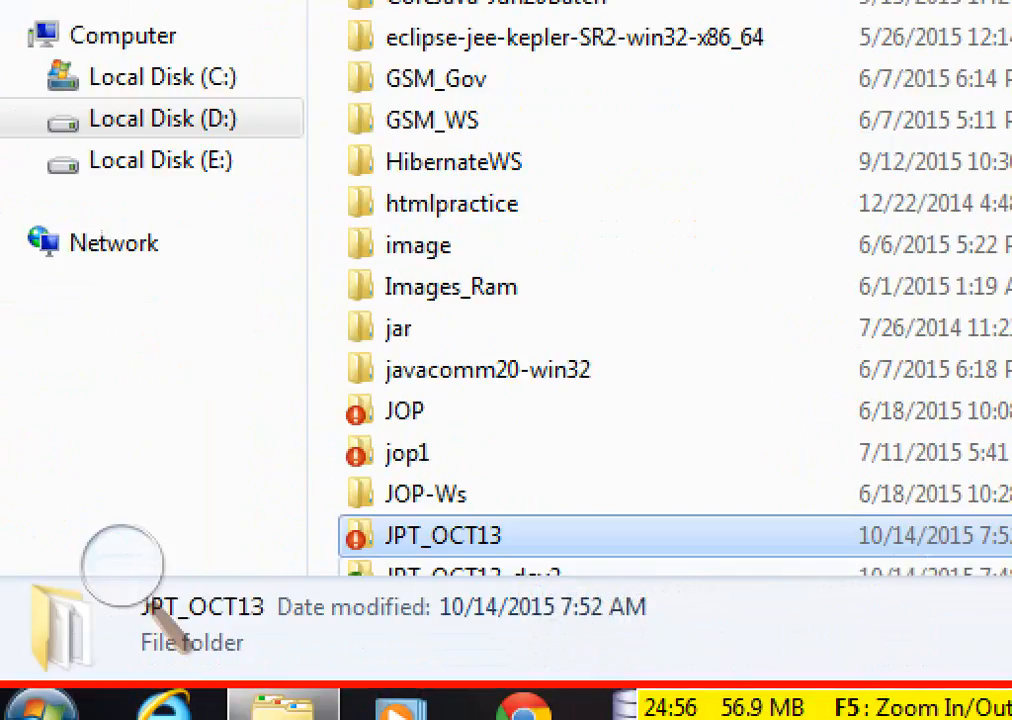
pyautogui.press('Down')
pyautogui.press('Return')
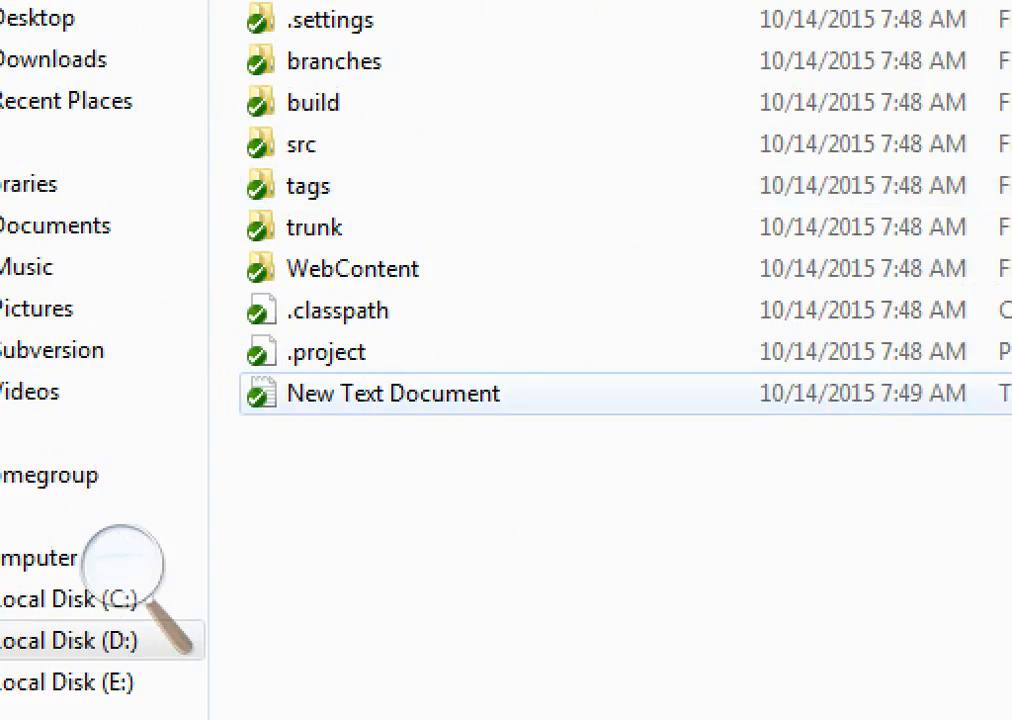
# Edit New Text Document in JPT_OCT13_dev2 with Notepad++, adding 'Hello I am also adding new line for merging.' and saving it
pyautogui.rightClick(447, 393)
pyautogui.click(600, 253)
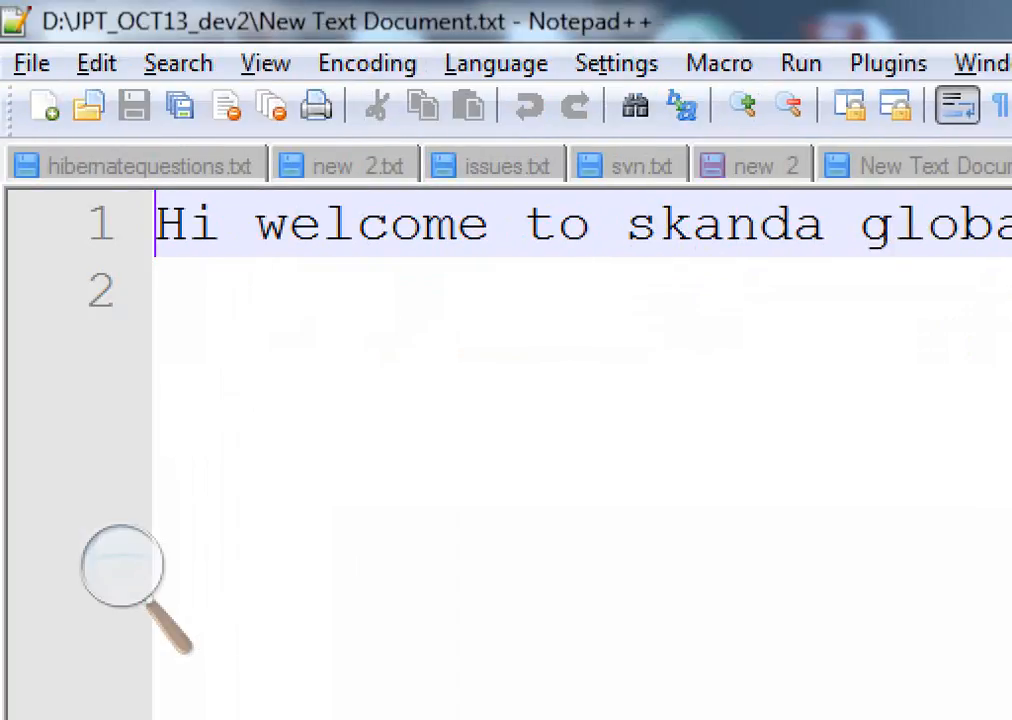
pyautogui.click(156, 291)
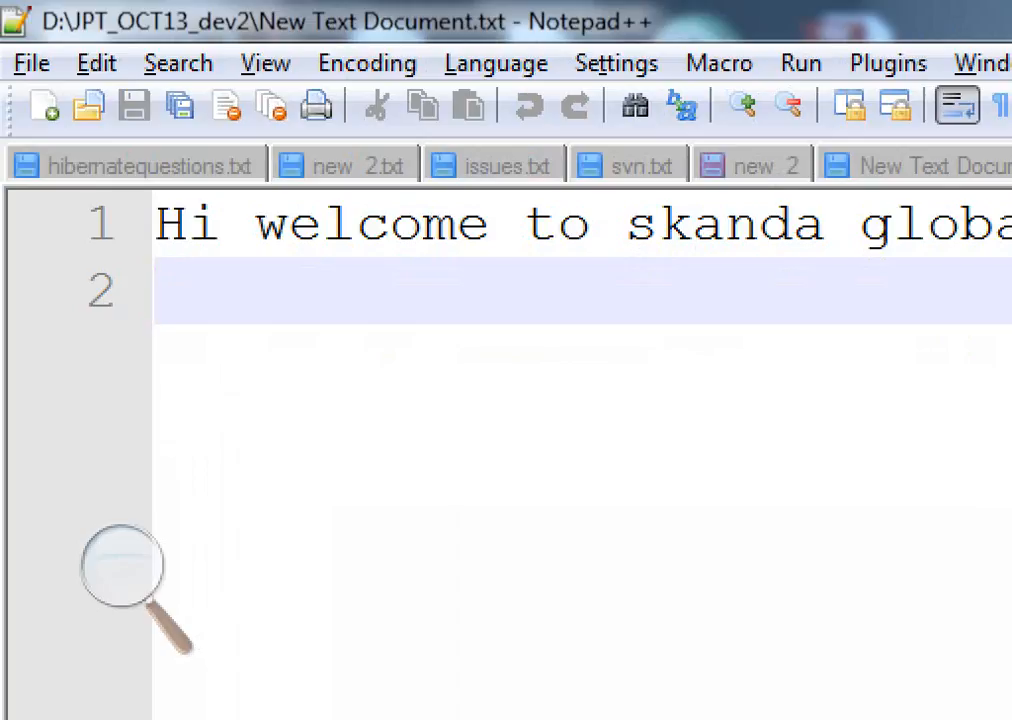
pyautogui.write('Hello I')
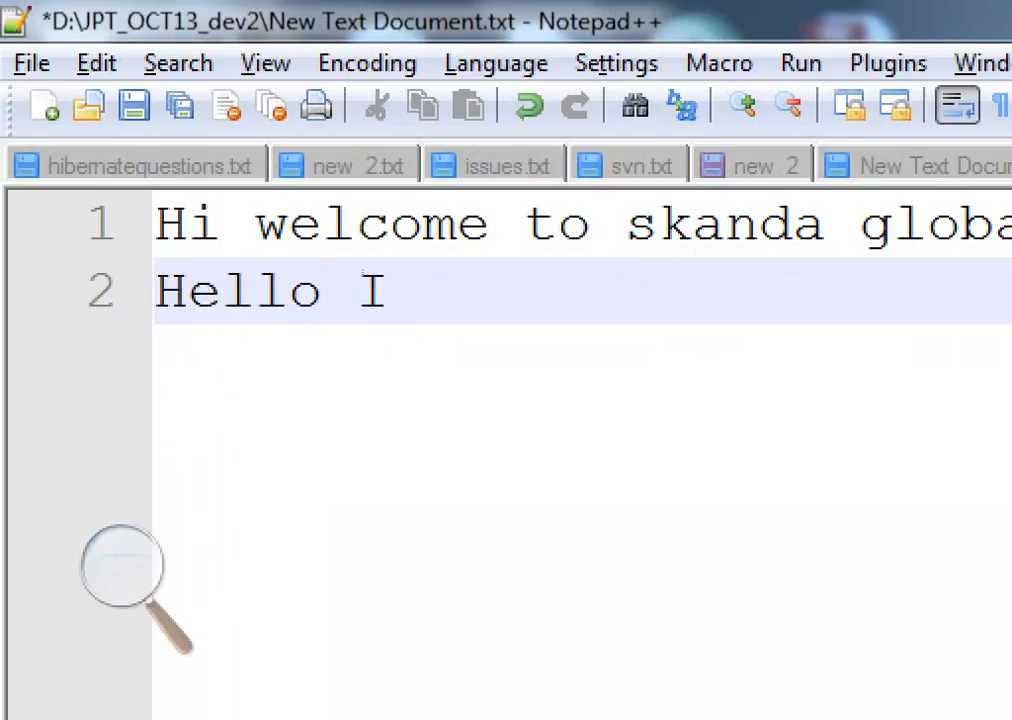
pyautogui.write(' am also')
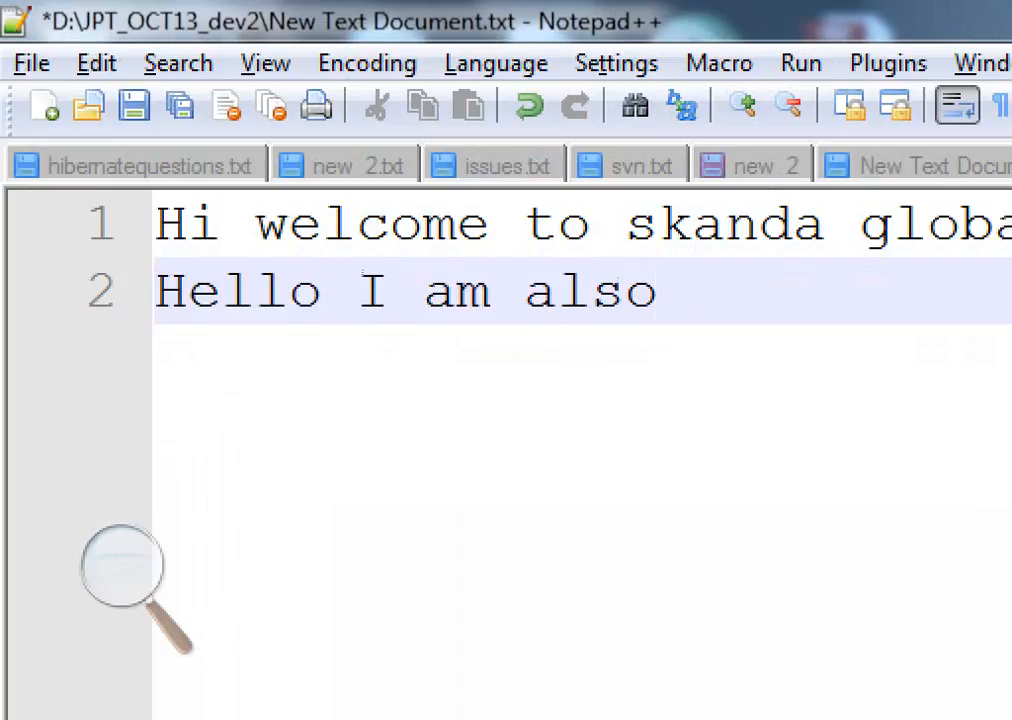
pyautogui.write(' adding ')
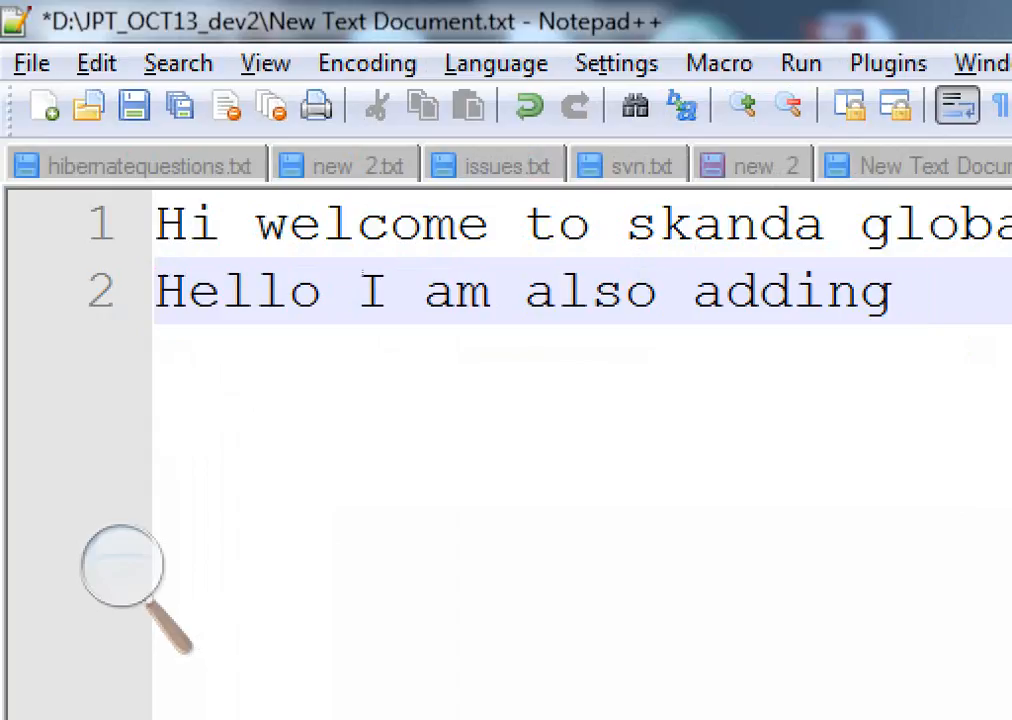
pyautogui.write('new')
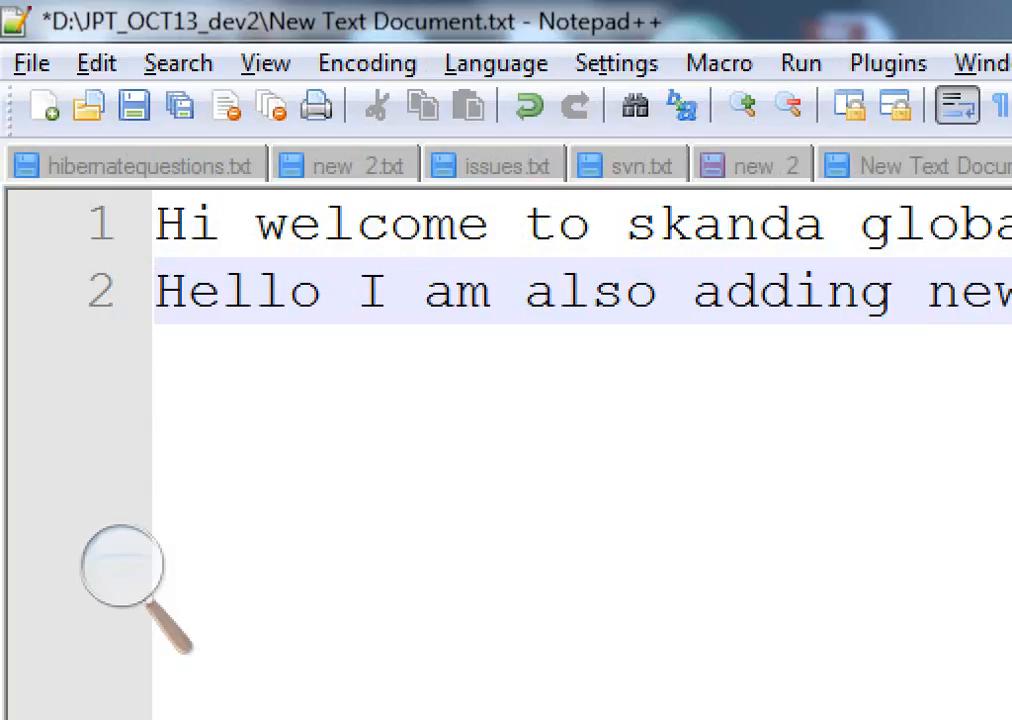
pyautogui.press('Return')
pyautogui.write('mer')
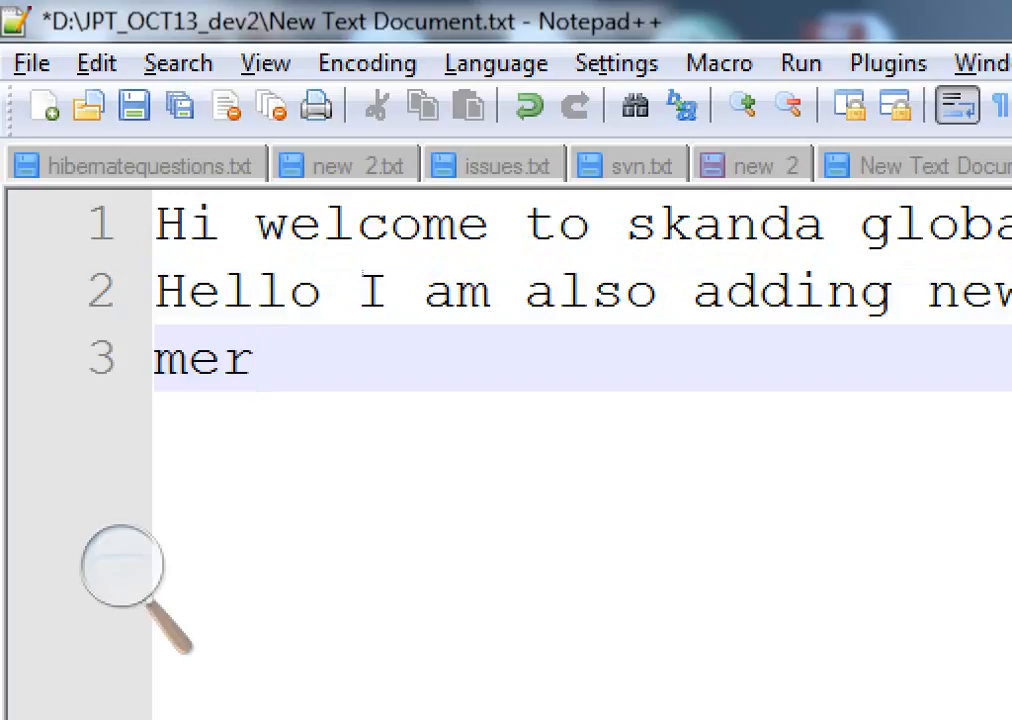
pyautogui.write('ging')
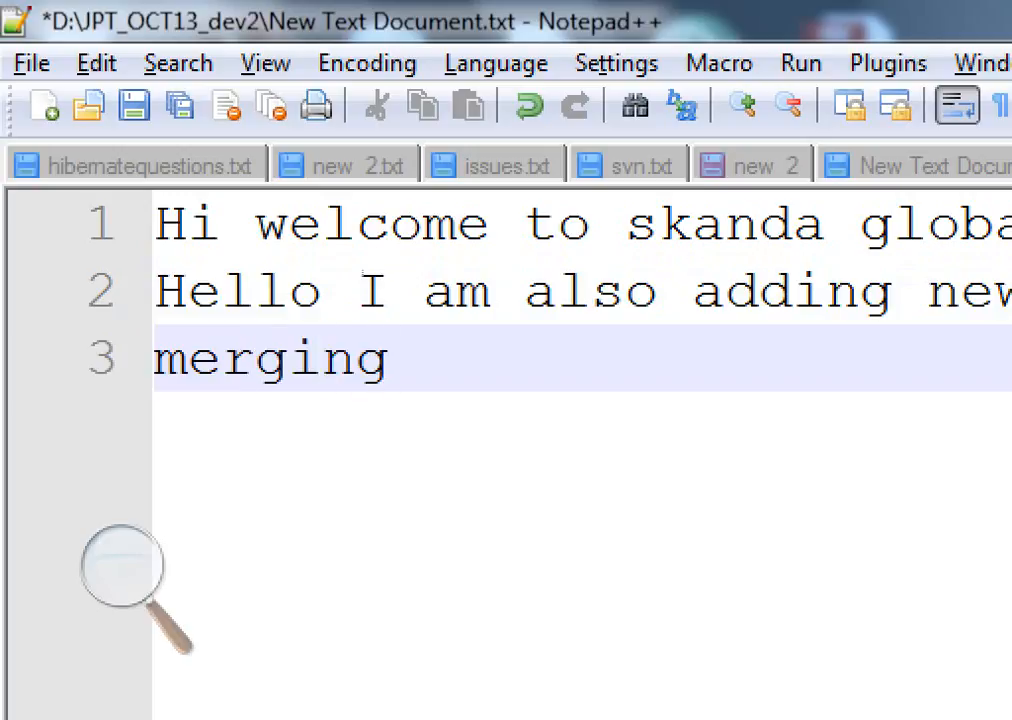
pyautogui.write('.')
pyautogui.hotkey('ctrl', 's')
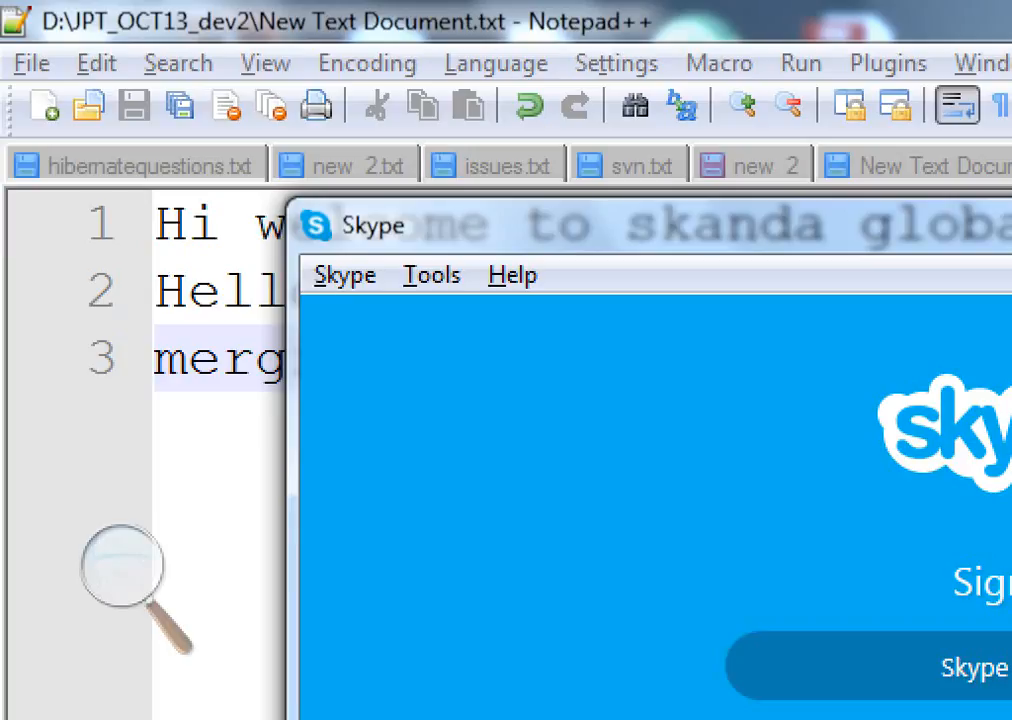
# Commit New Text Document from JPT_OCT13_dev2 with the message 'merging test', reviewing its diff first
pyautogui.hotkey('alt', 'Tab')
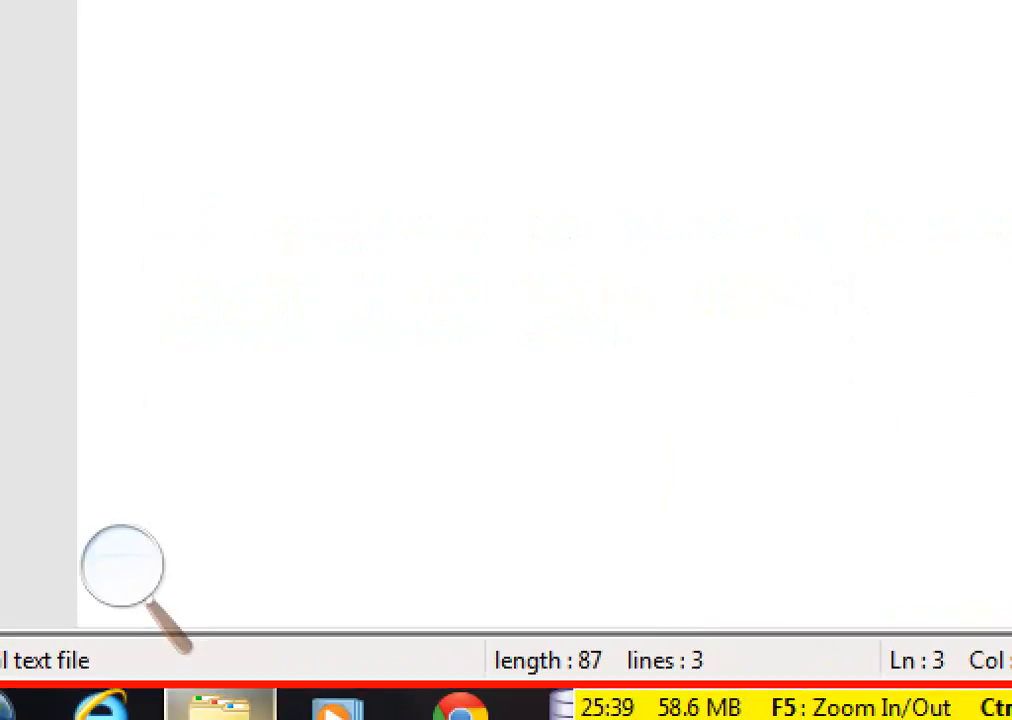
pyautogui.moveTo(218, 704)
pyautogui.click(222, 500)
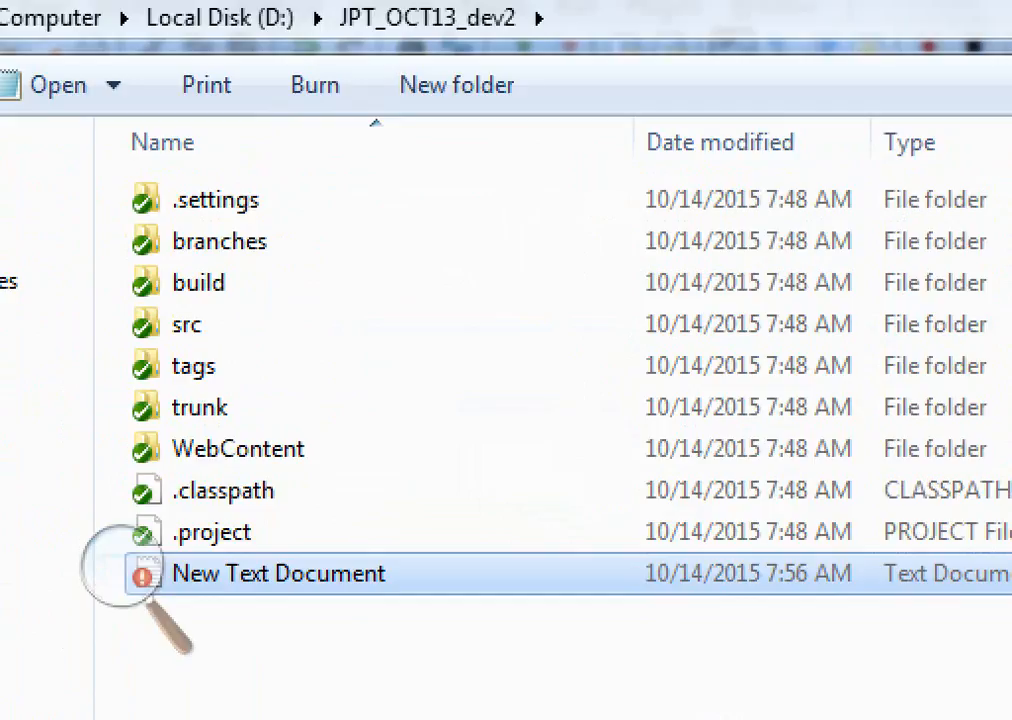
pyautogui.rightClick(294, 574)
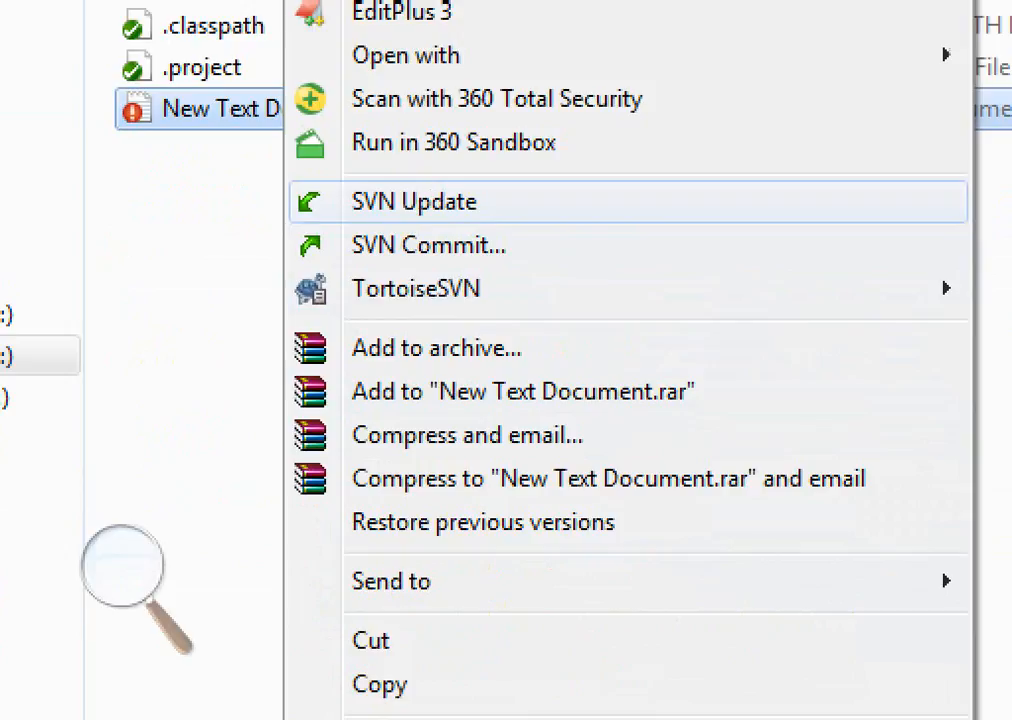
pyautogui.click(429, 245)
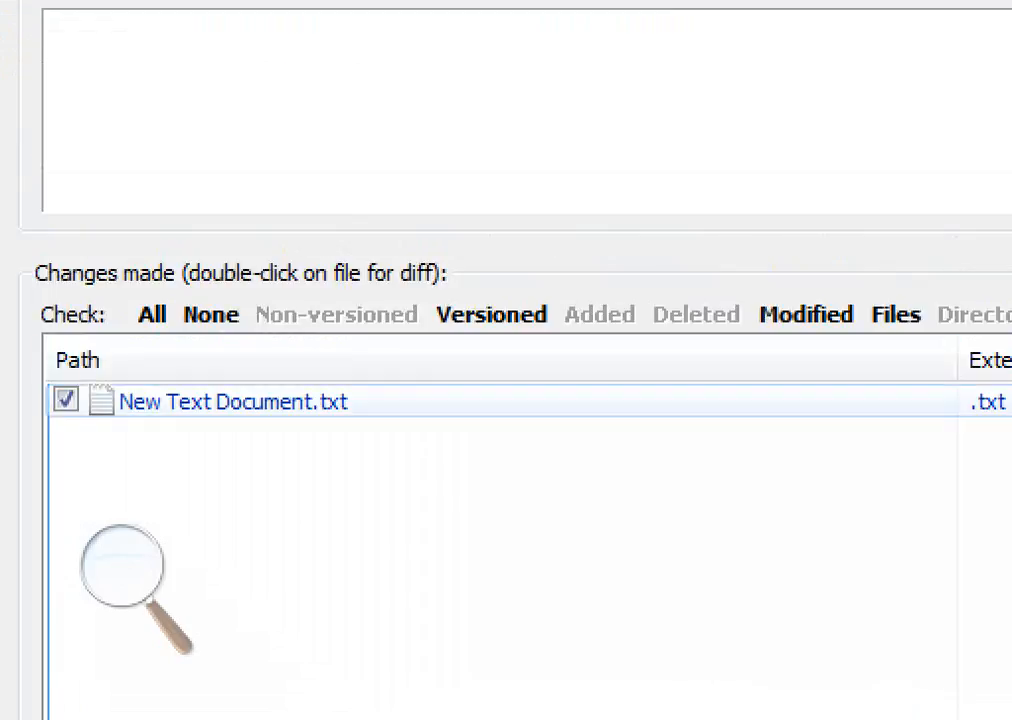
pyautogui.click(233, 257)
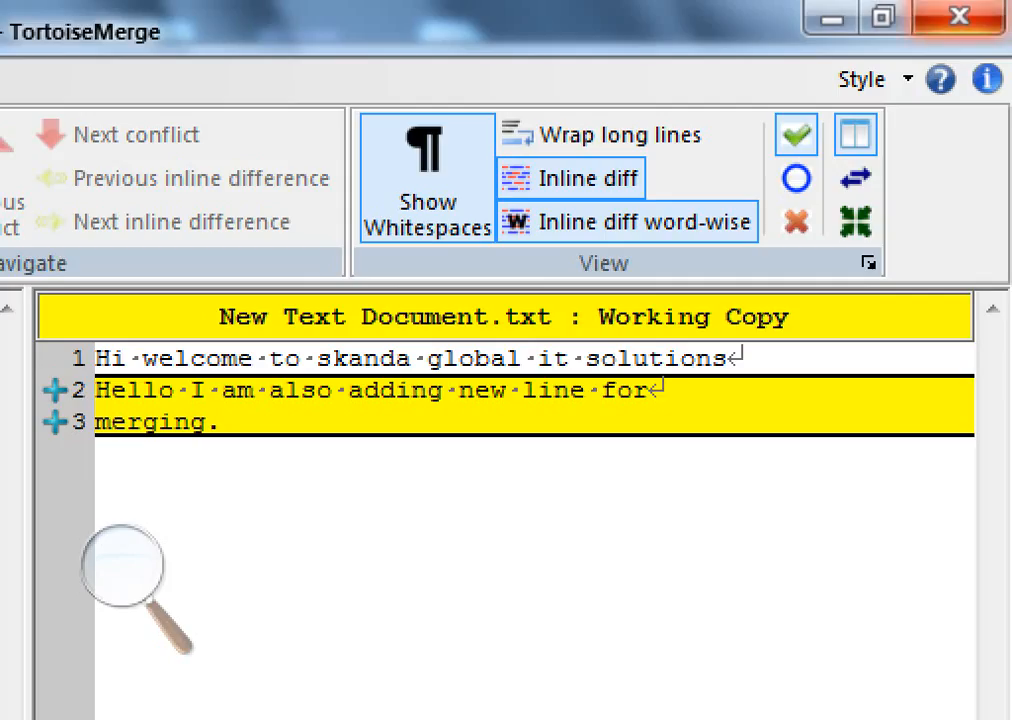
pyautogui.click(959, 16)
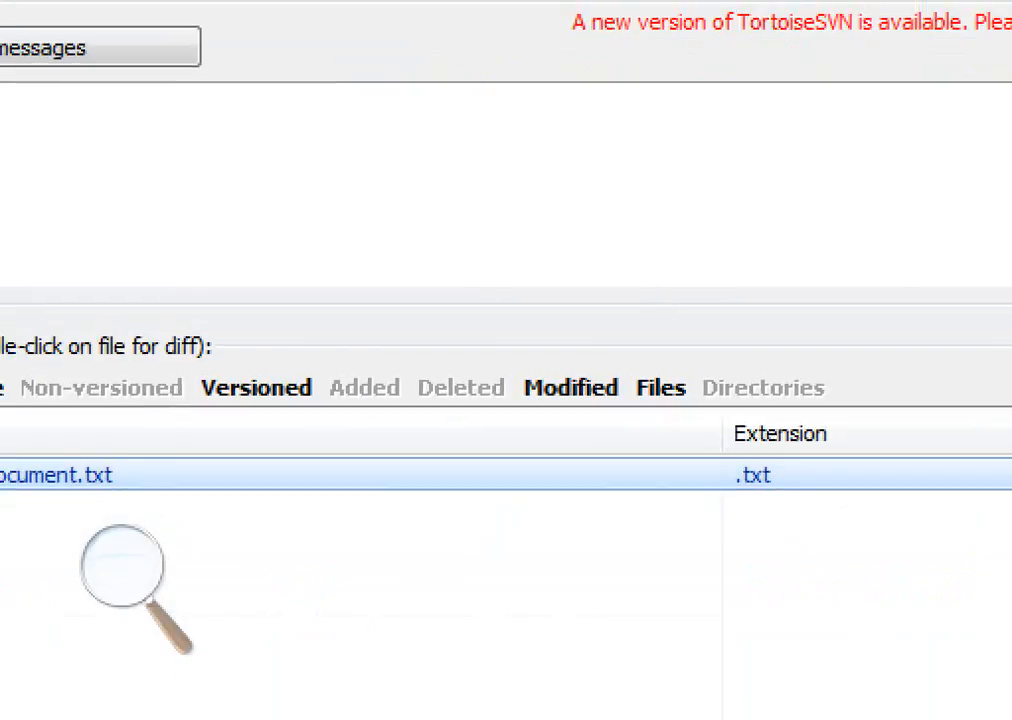
pyautogui.write('merging t')
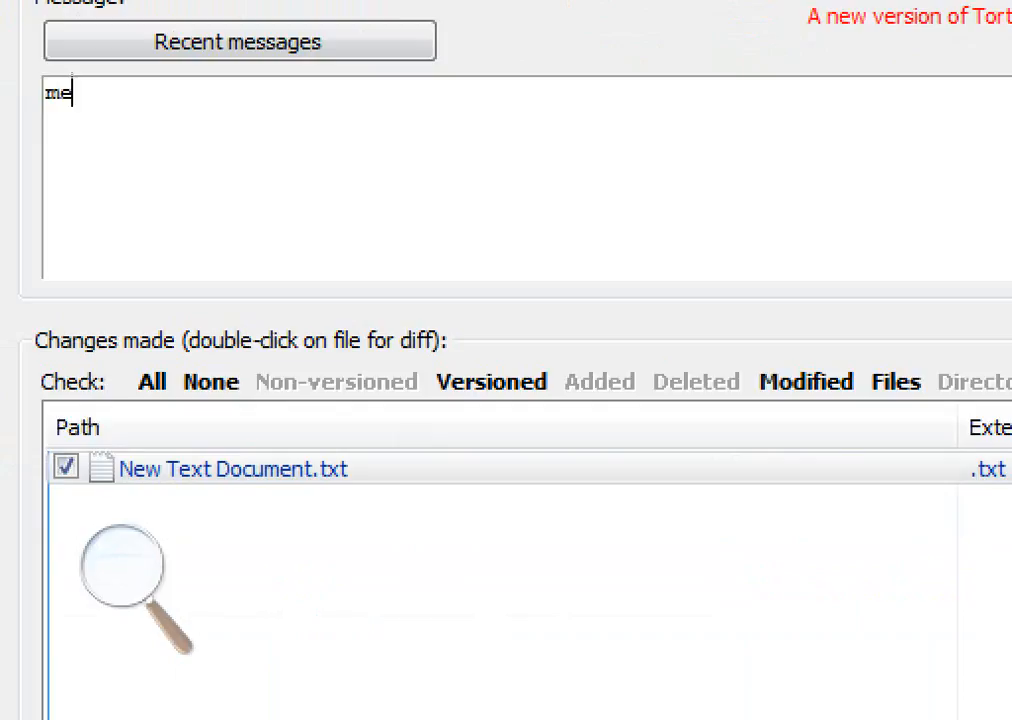
pyautogui.write('est')
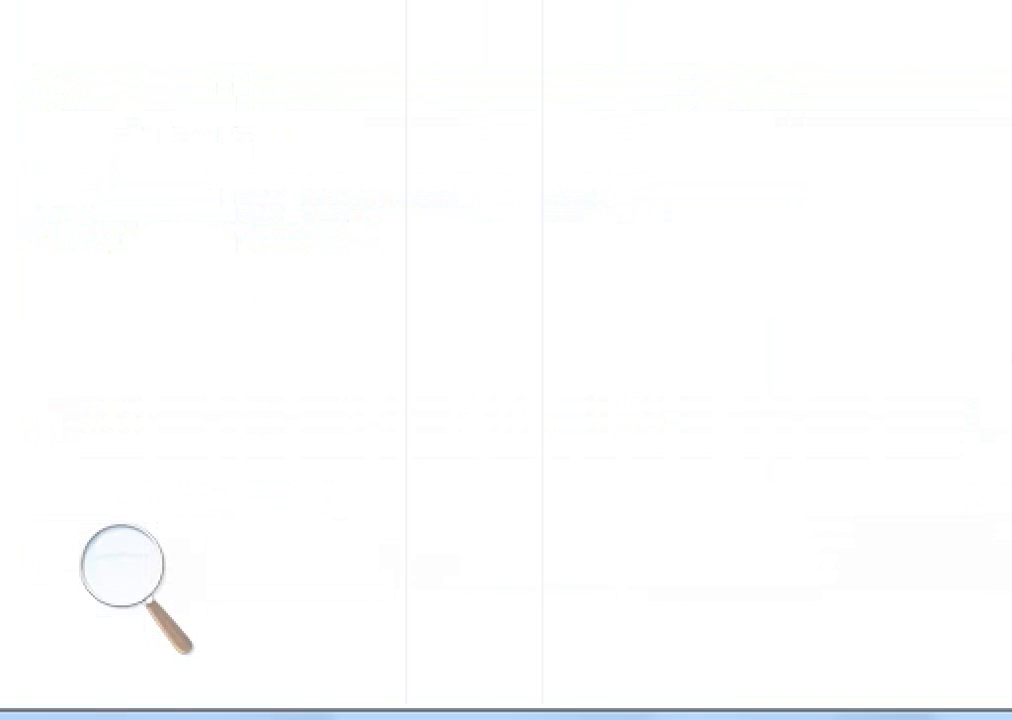
pyautogui.click(942, 633)
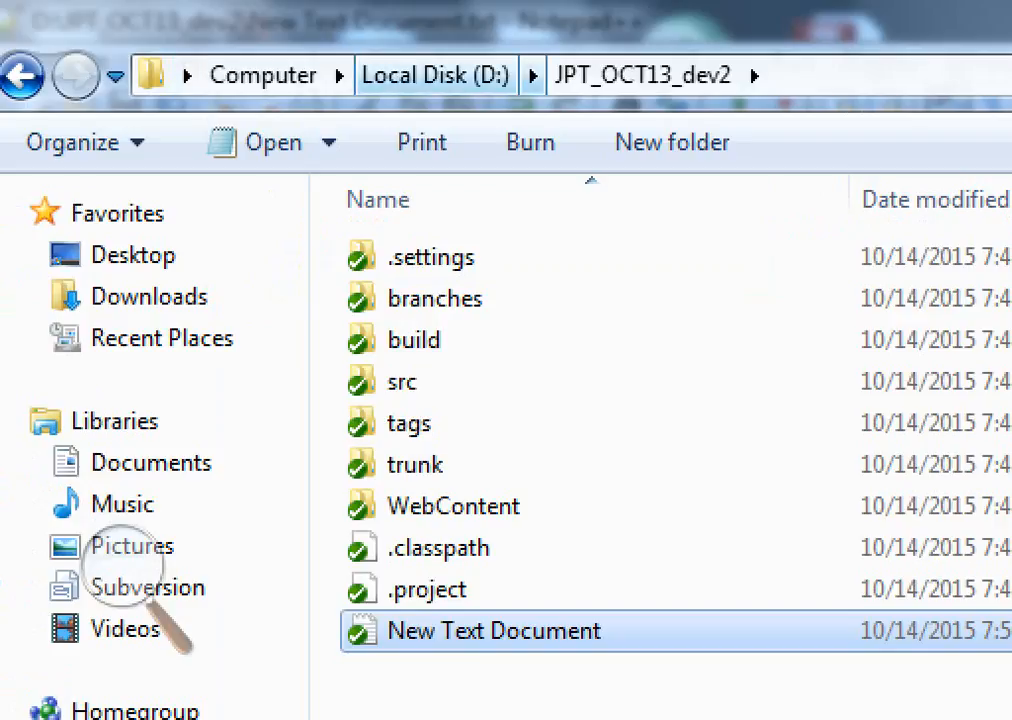
# Open the JPT_OCT13 folder and try to commit its modified New Text Document, closing the result dialog
pyautogui.click(435, 76)
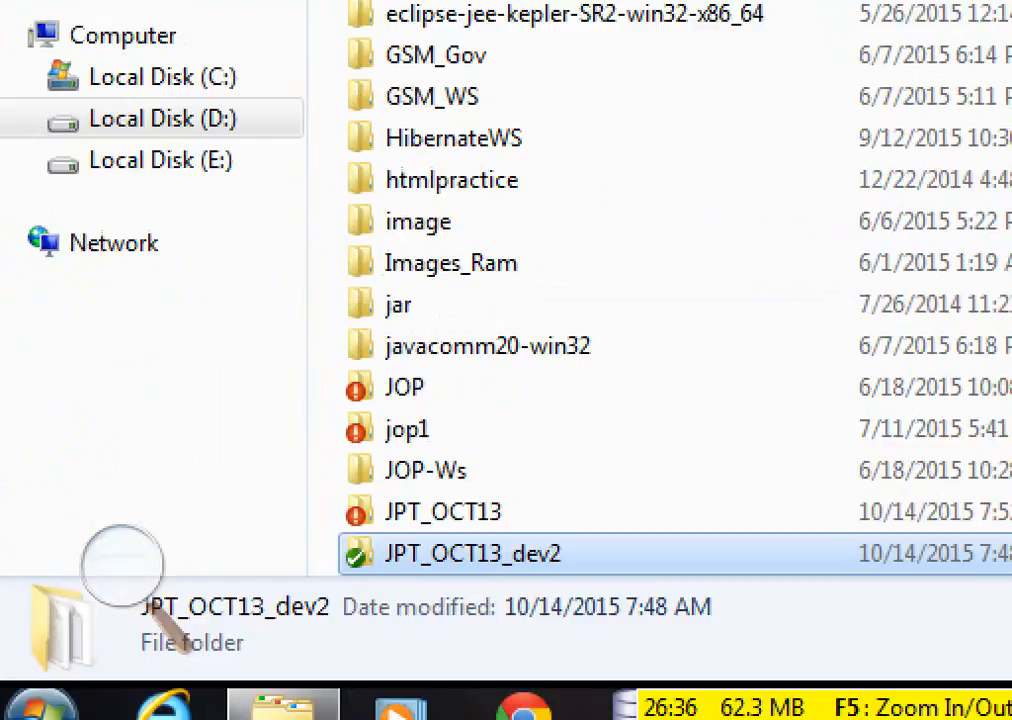
pyautogui.doubleClick(443, 512)
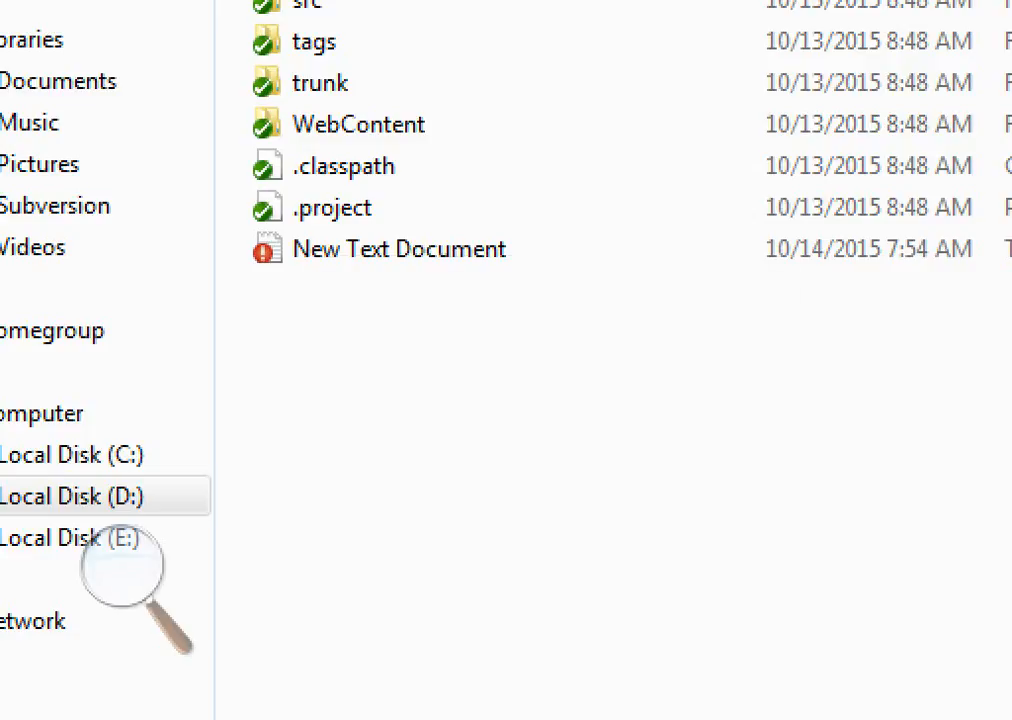
pyautogui.rightClick(307, 256)
pyautogui.click(310, 249)
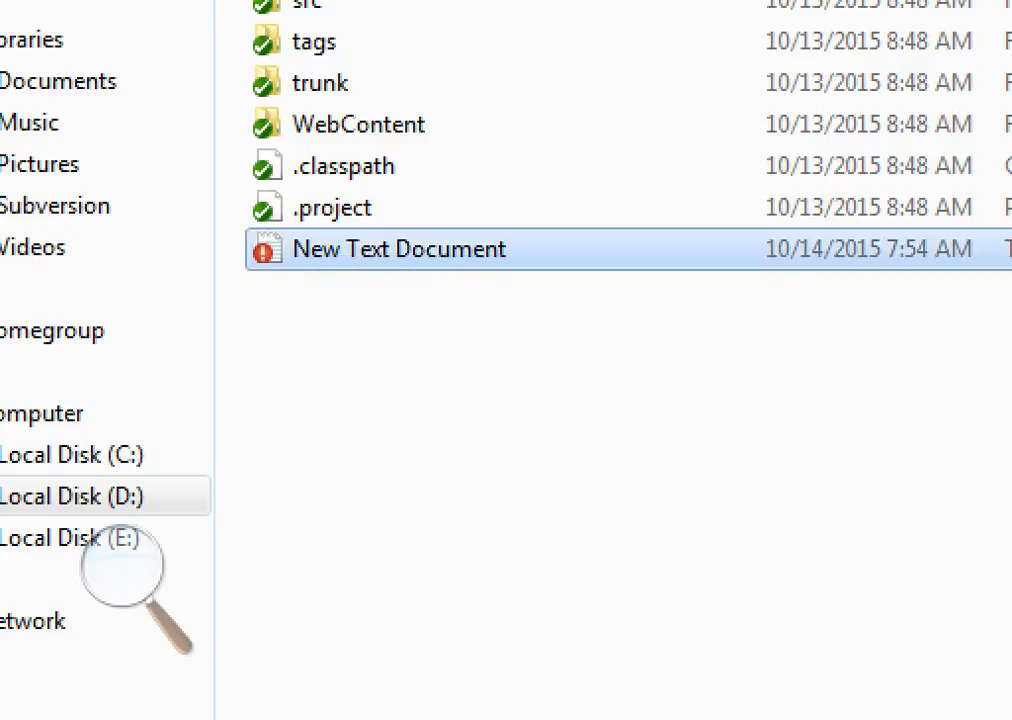
pyautogui.rightClick(310, 249)
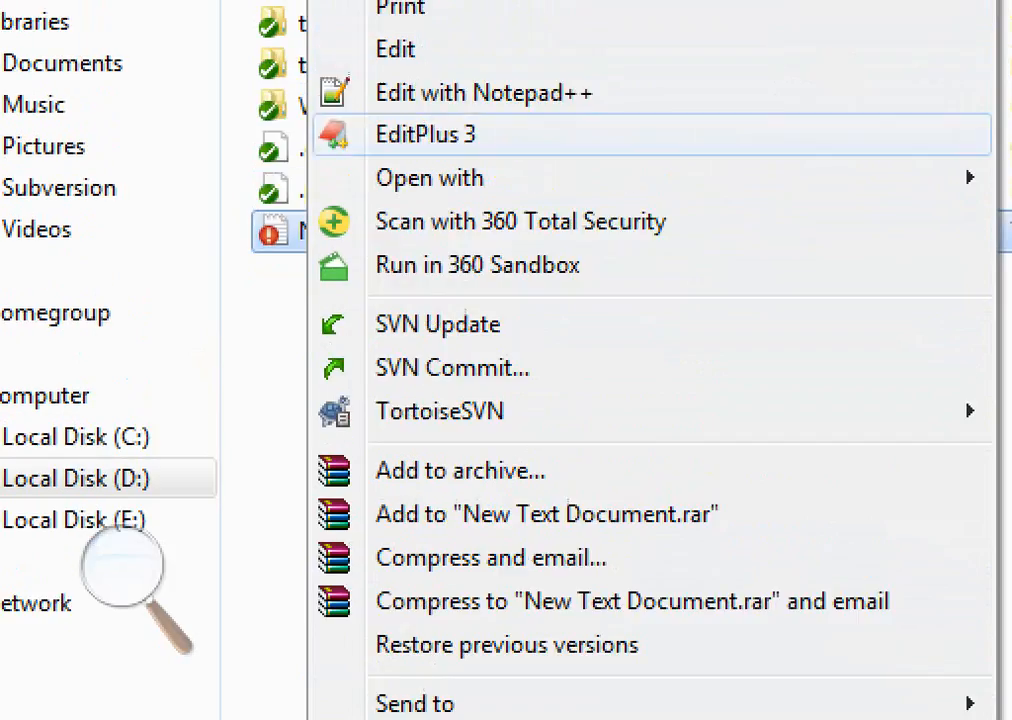
pyautogui.moveTo(430, 43)
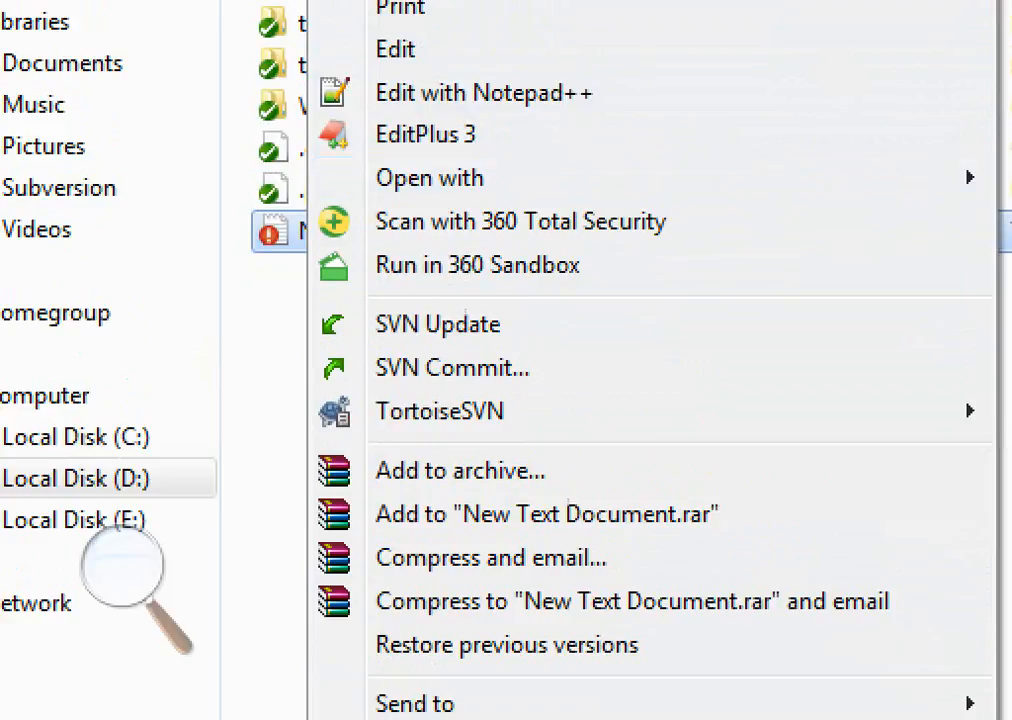
pyautogui.click(452, 368)
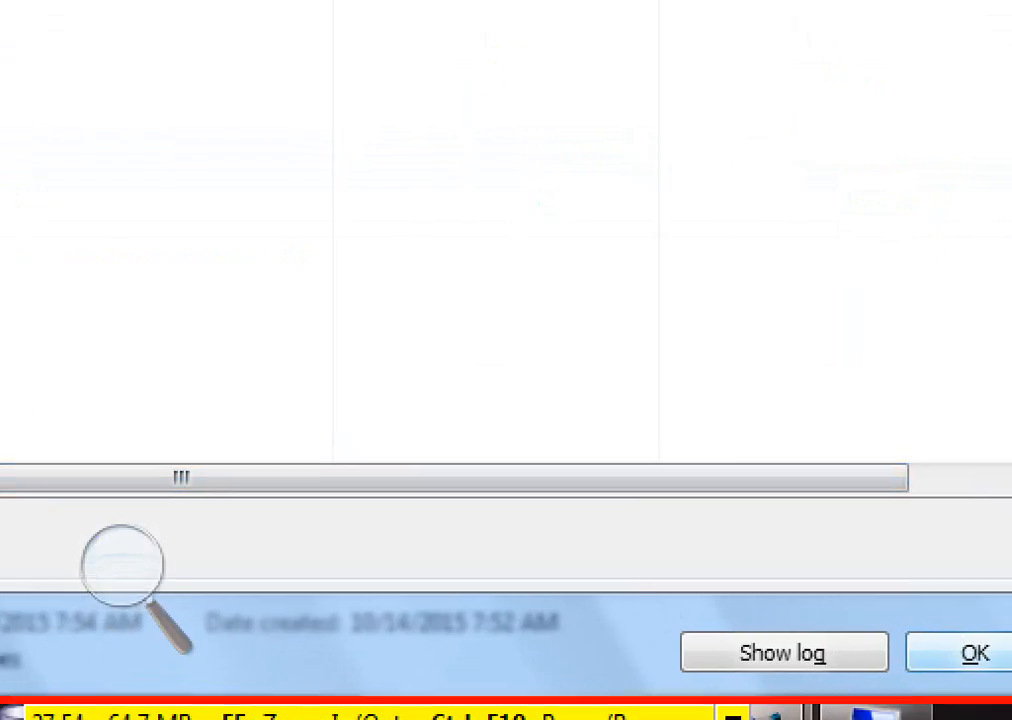
pyautogui.click(974, 653)
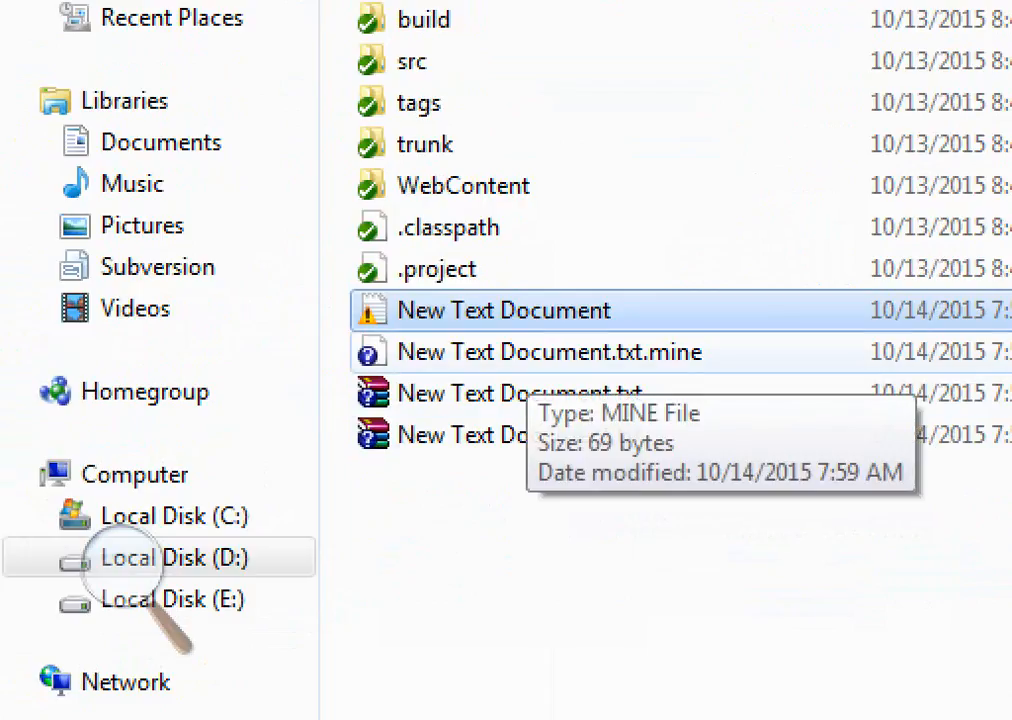
# Select the conflict copies New Text Document.txt.mine and New Text Document.txt revision file to inspect them
pyautogui.click(535, 353)
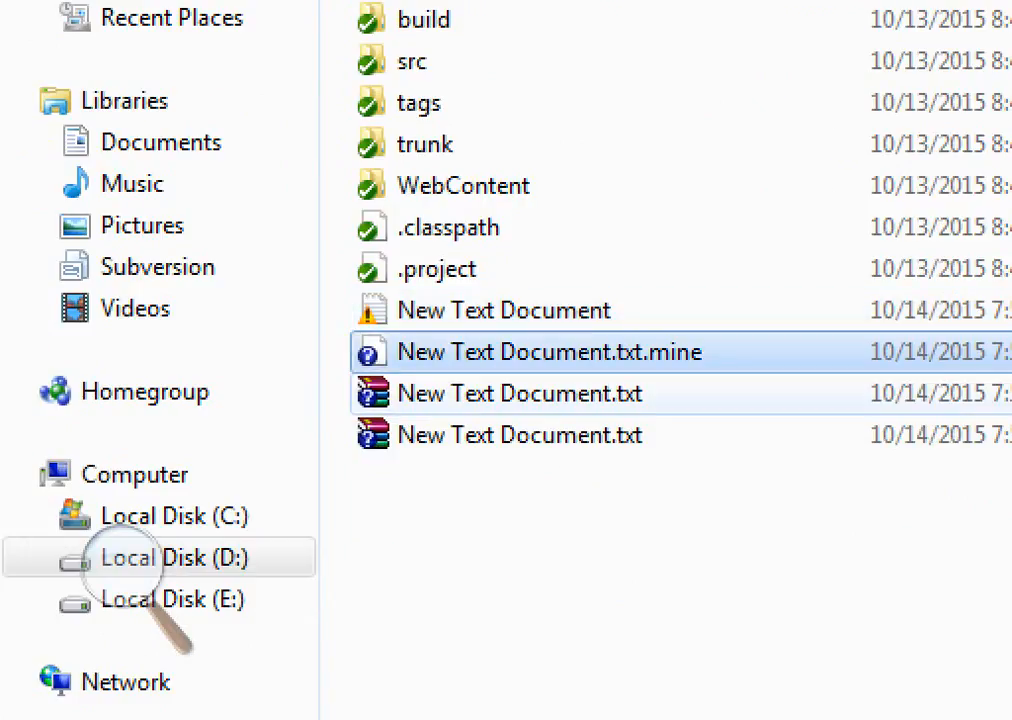
pyautogui.click(530, 394)
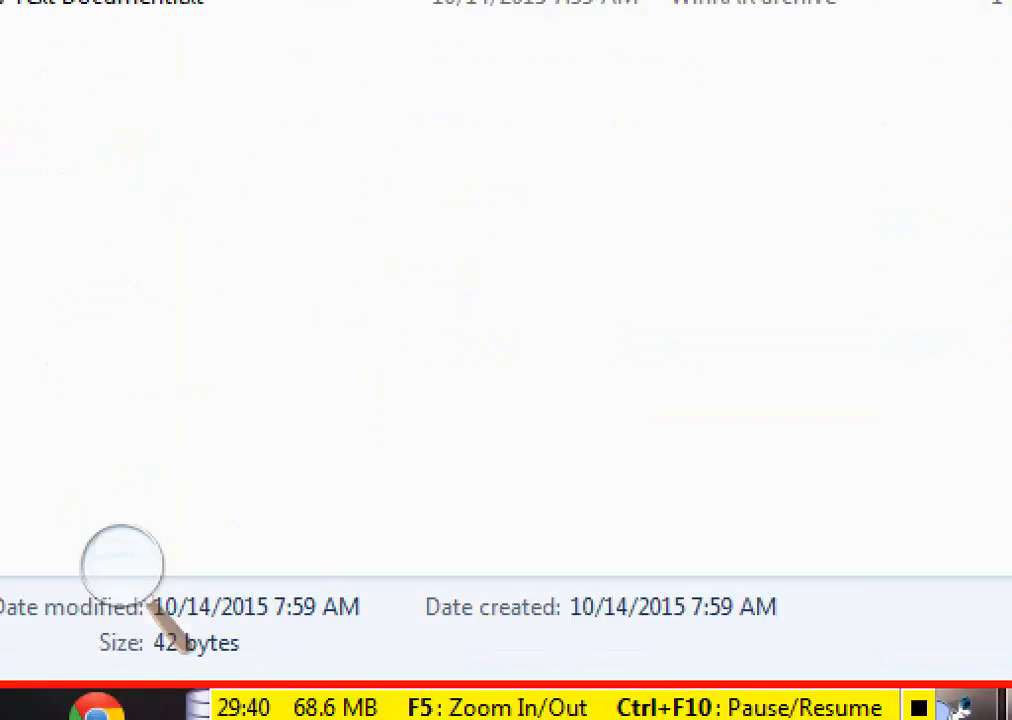
# Return to Notepad++ and reload the externally modified New Text Document from JPT_OCT13
pyautogui.hotkey('alt', 'Tab')
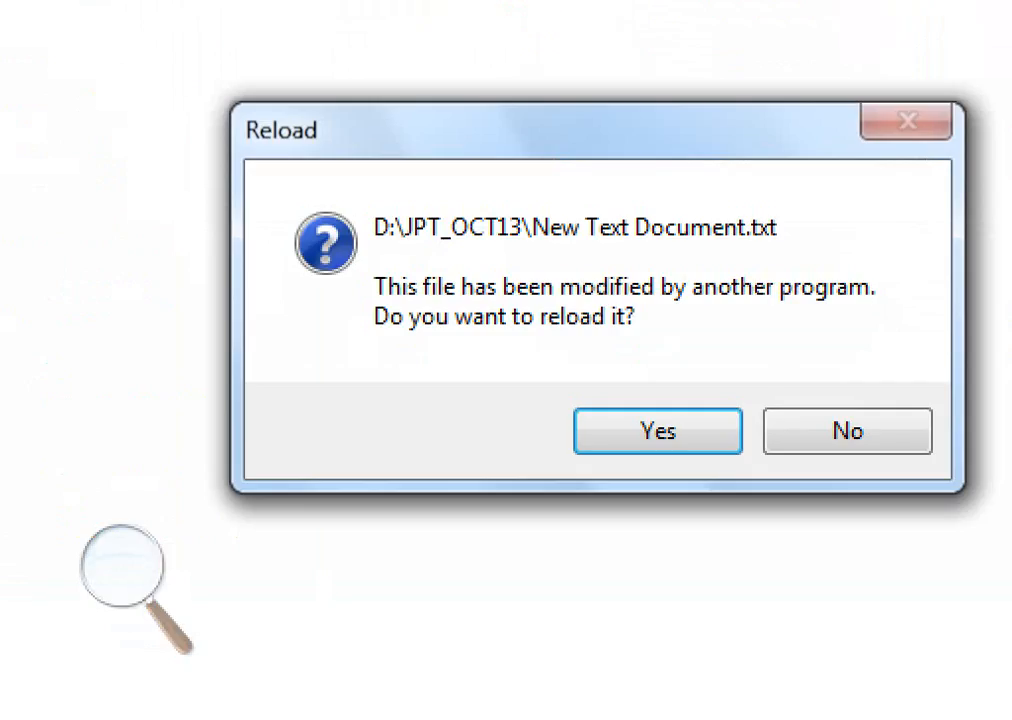
pyautogui.press('Return')
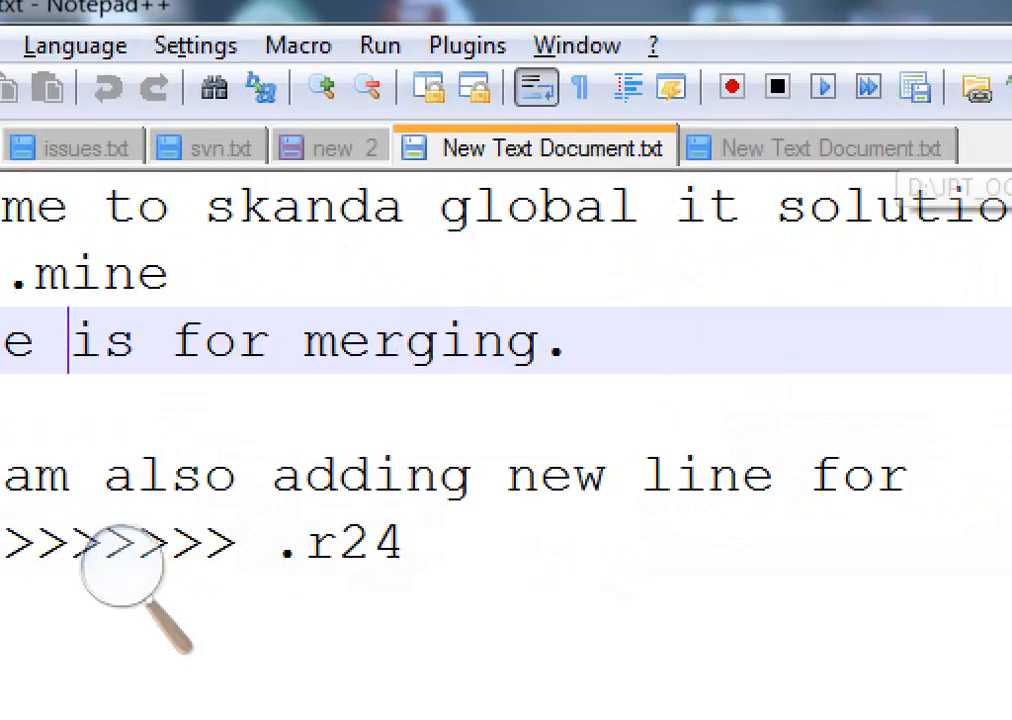
# In the new 2 notes tab, write the revision notes 23, mine and 24 on separate lines
pyautogui.click(336, 148)
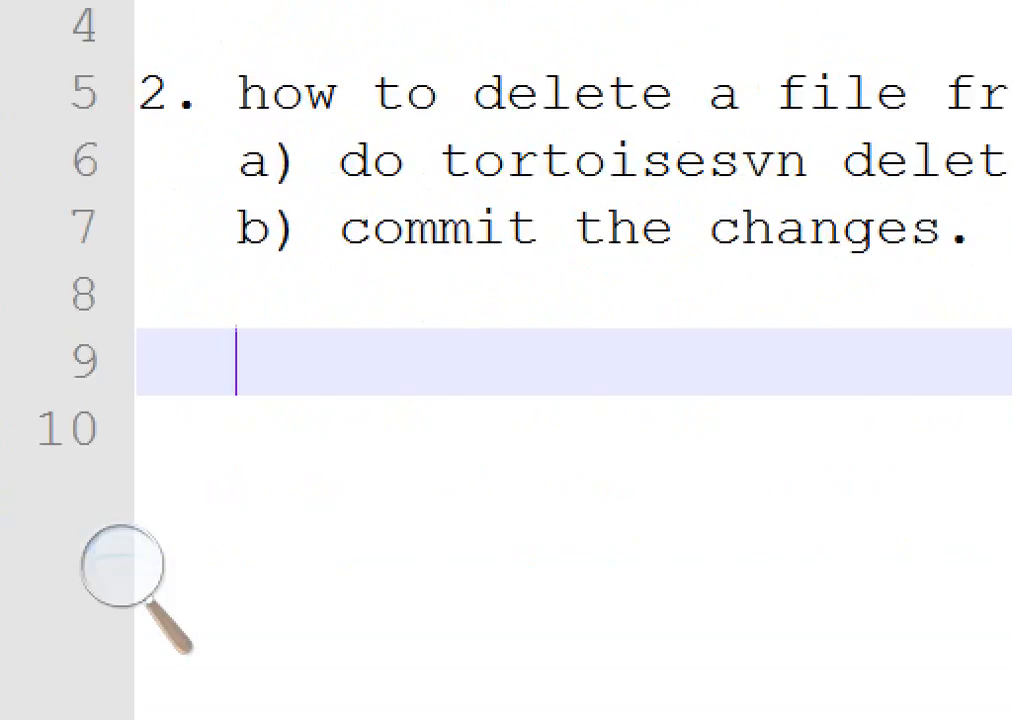
pyautogui.write('23')
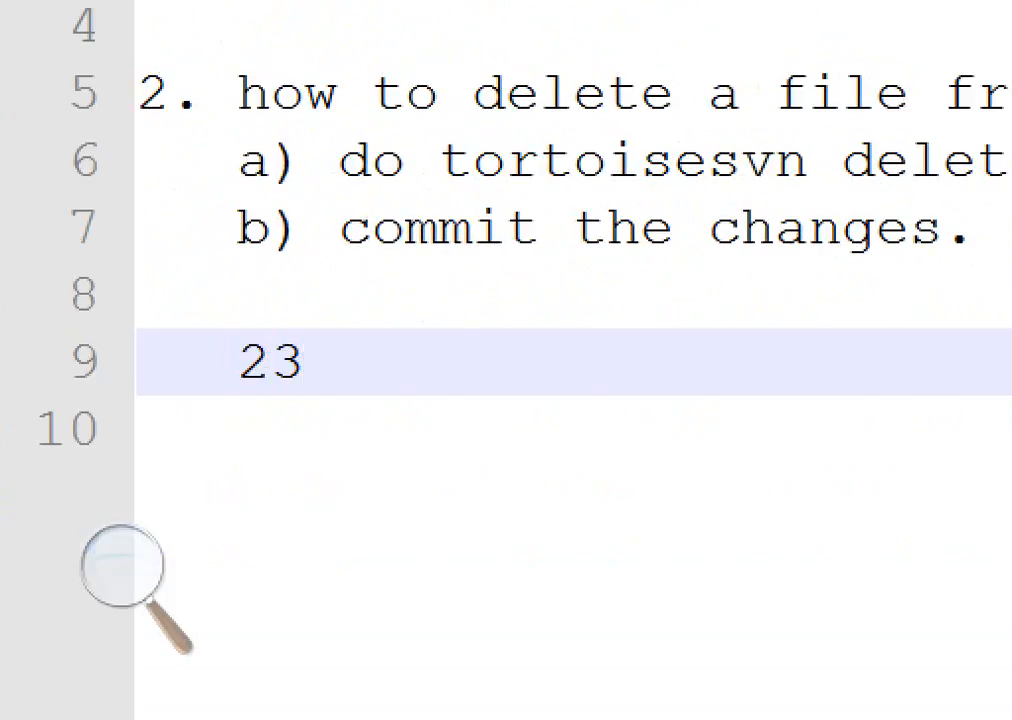
pyautogui.press('Return')
pyautogui.press('Return')
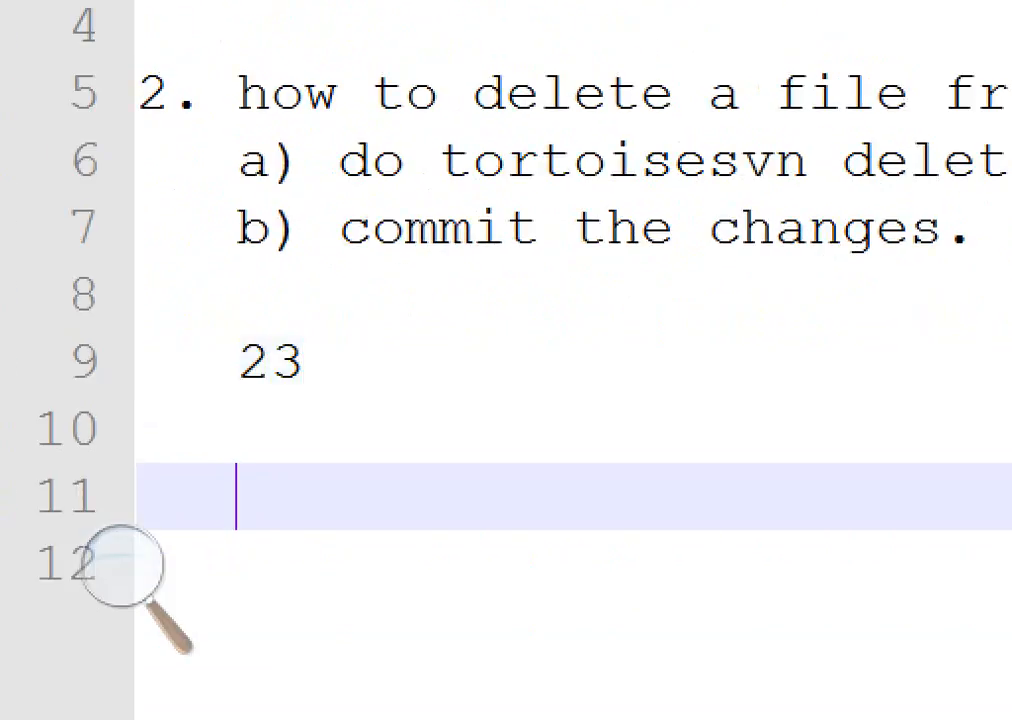
pyautogui.write('24')
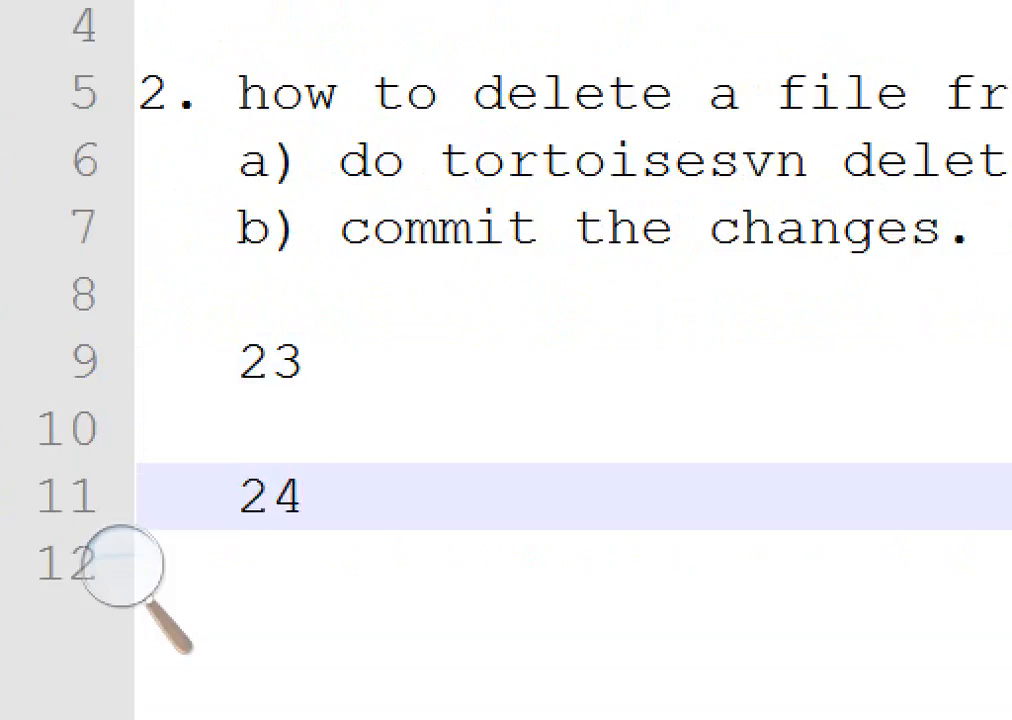
pyautogui.press('Return')
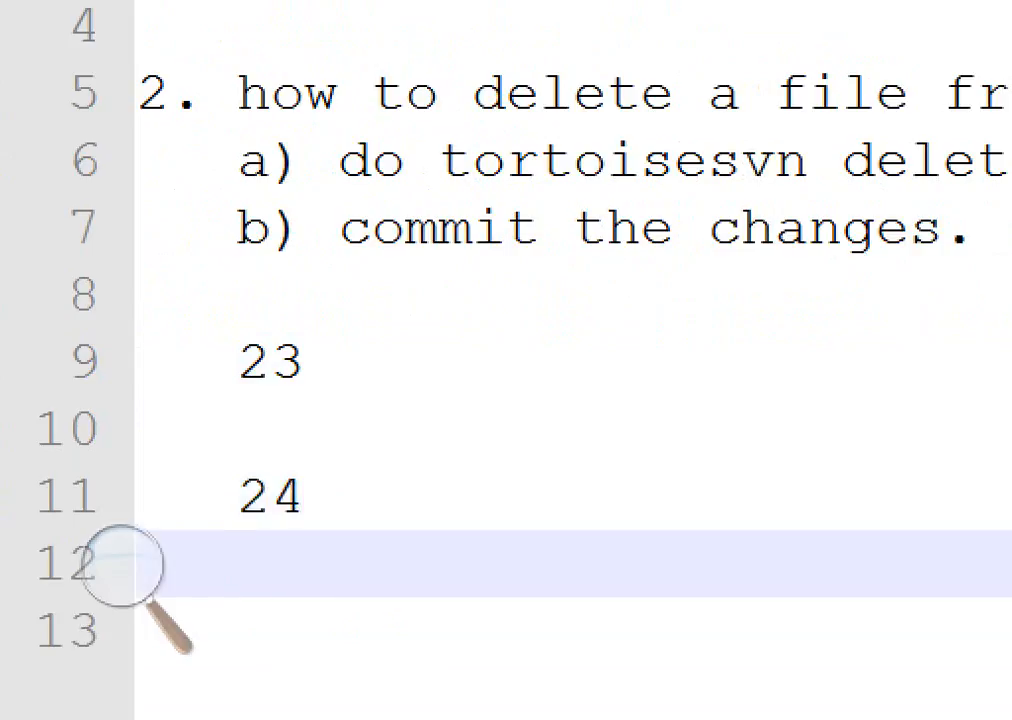
pyautogui.press('Up')
pyautogui.press('Up')
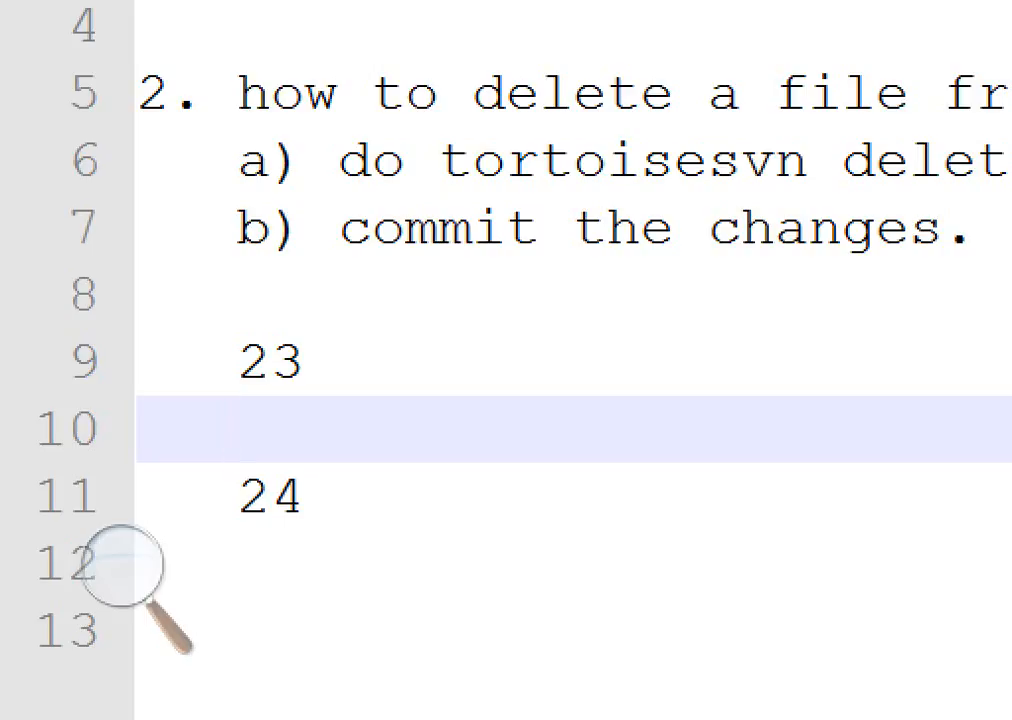
pyautogui.write('mine')
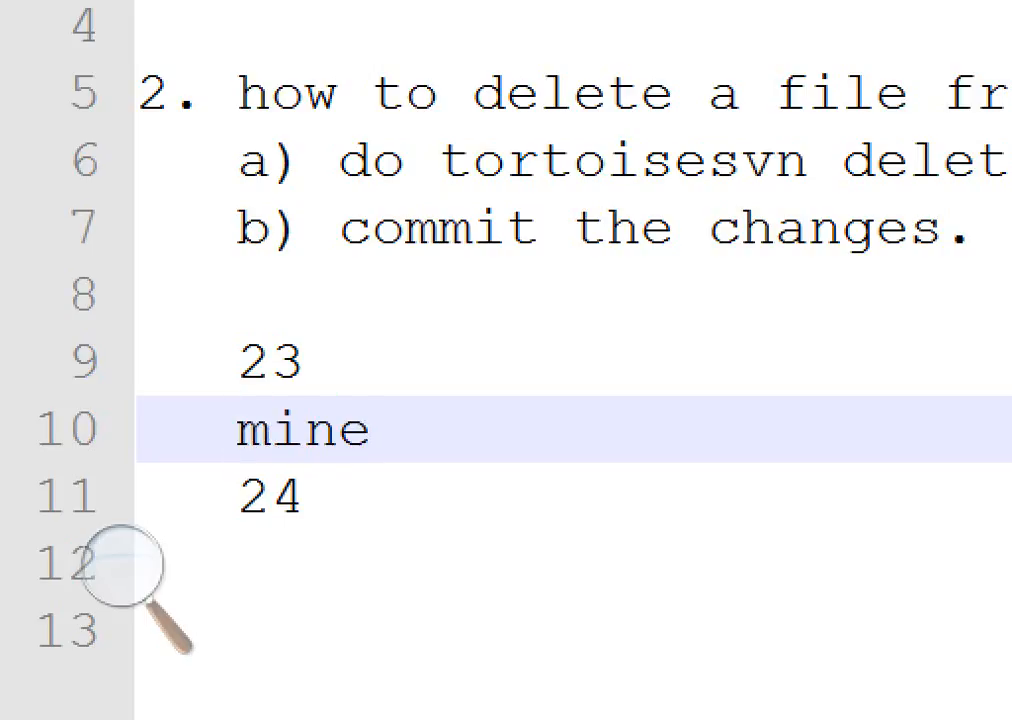
# Highlight the 23, mine and 24 note lines in turn to explain the conflict copies
pyautogui.press('Up')
pyautogui.press('Home')
pyautogui.hotkey('shift', 'End')
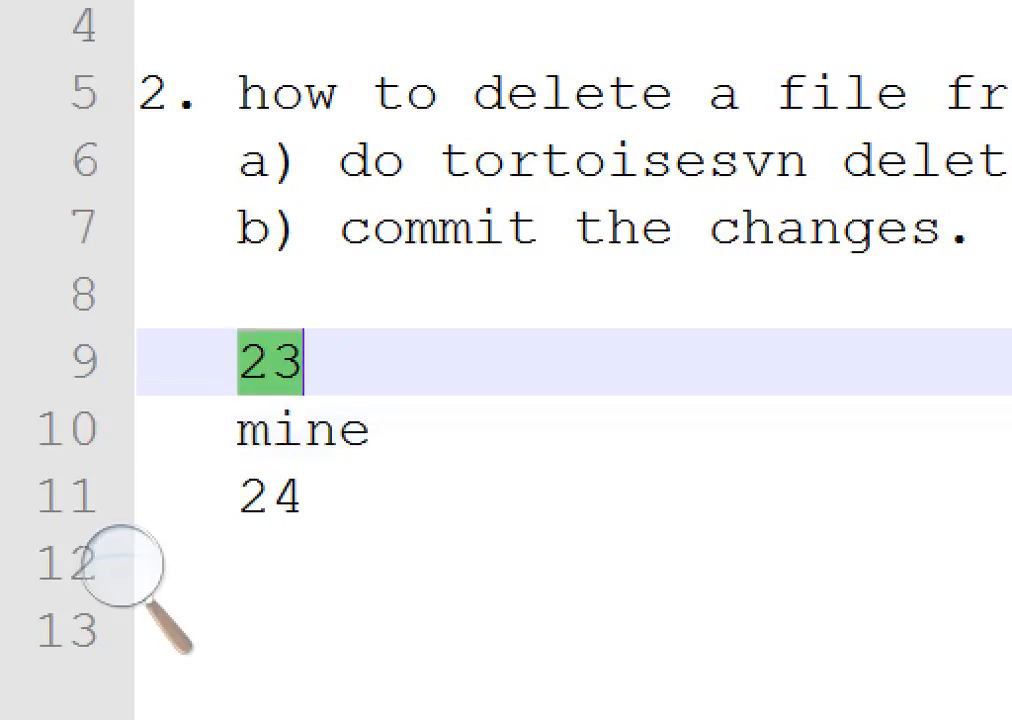
pyautogui.press('Down')
pyautogui.press('Down')
pyautogui.press('Home')
pyautogui.hotkey('shift', 'End')
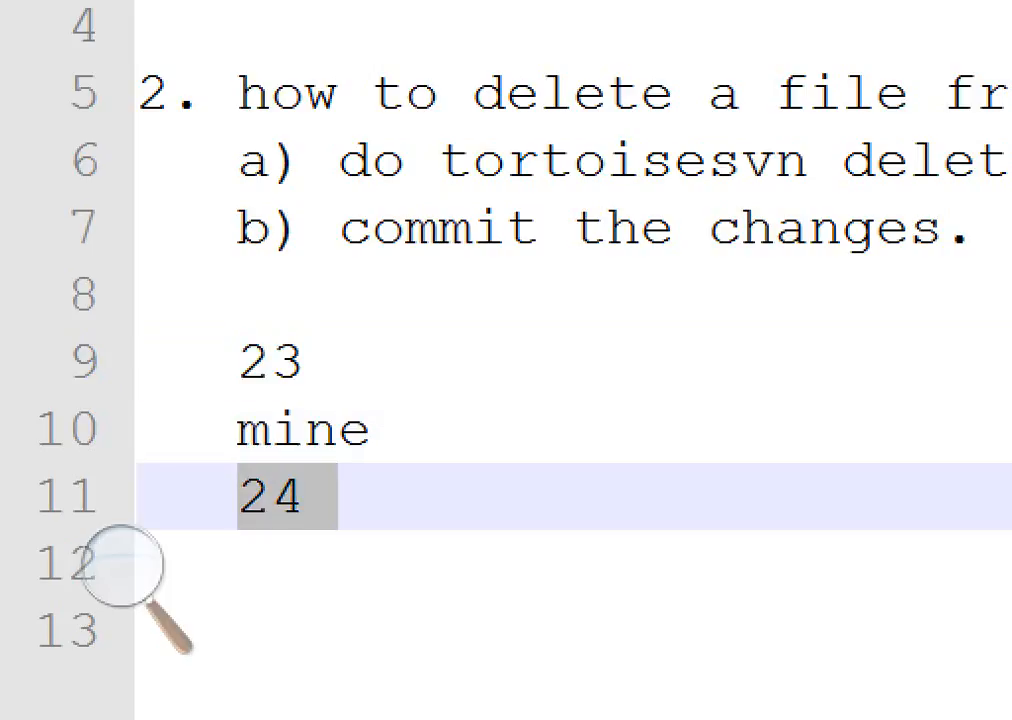
pyautogui.press('Up')
pyautogui.press('Up')
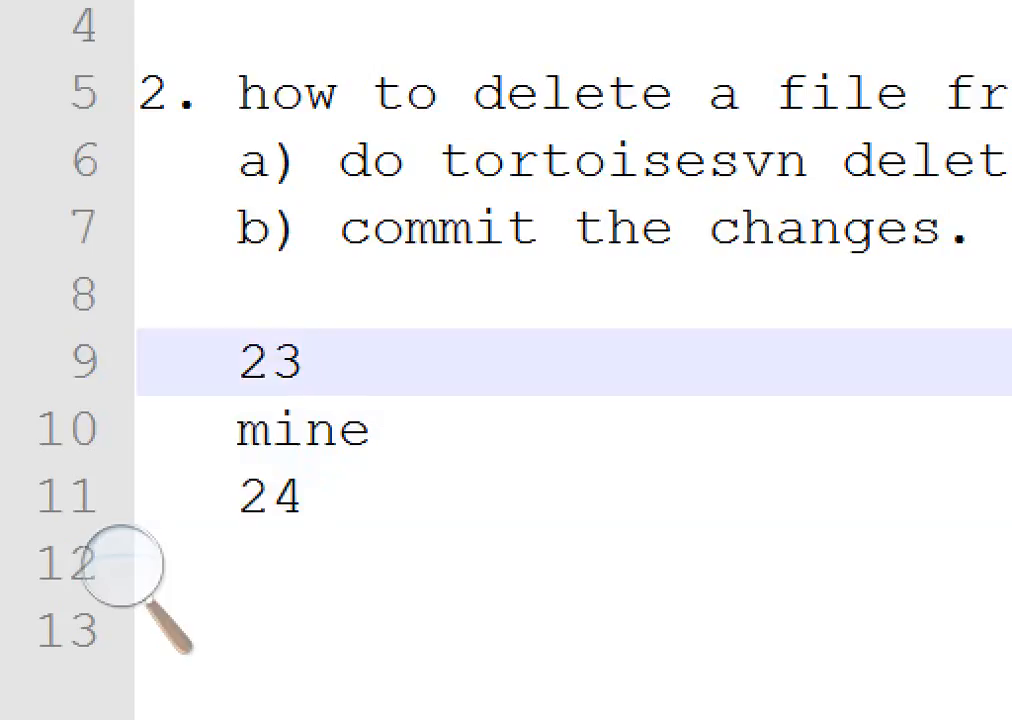
pyautogui.press('Home')
pyautogui.hotkey('shift', 'End')
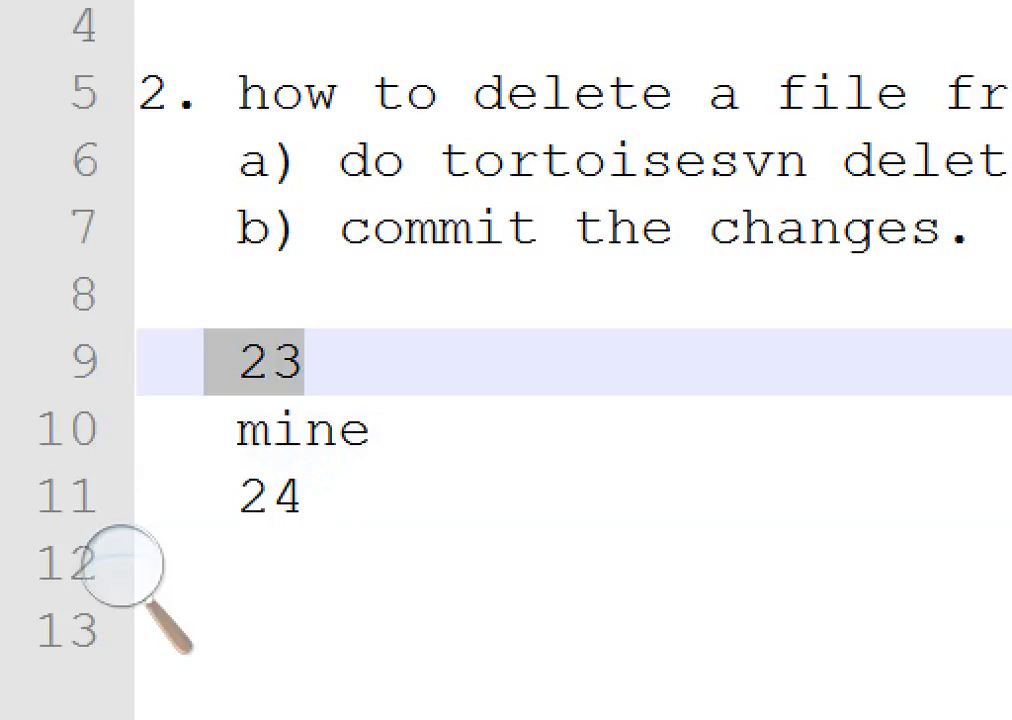
pyautogui.doubleClick(304, 430)
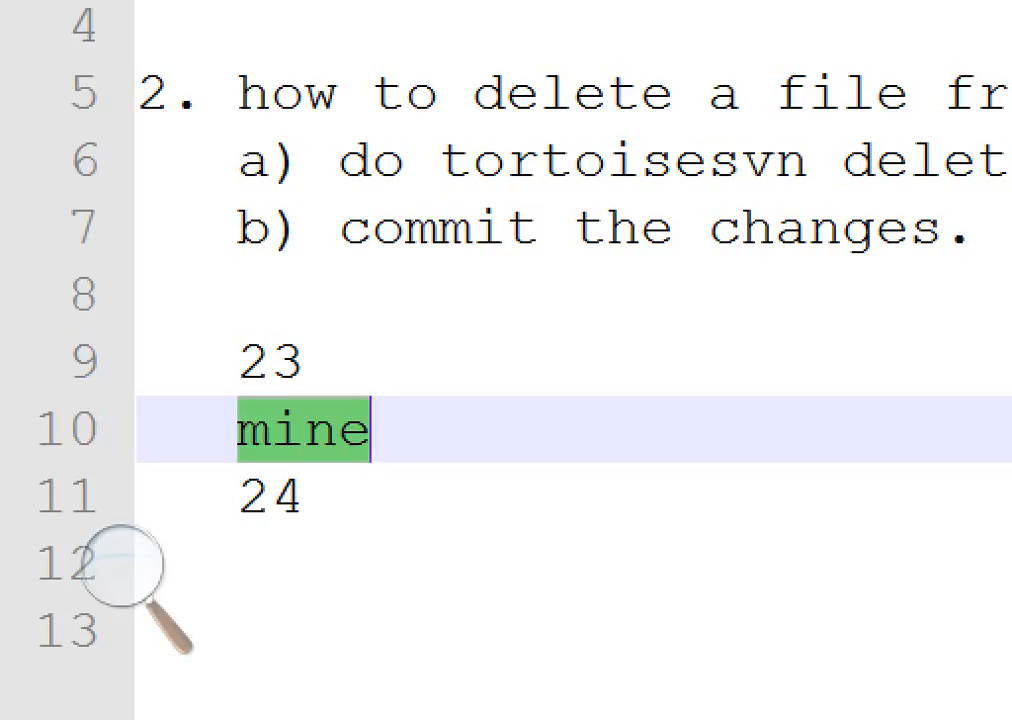
pyautogui.moveTo(238, 497); pyautogui.dragTo(338, 497)
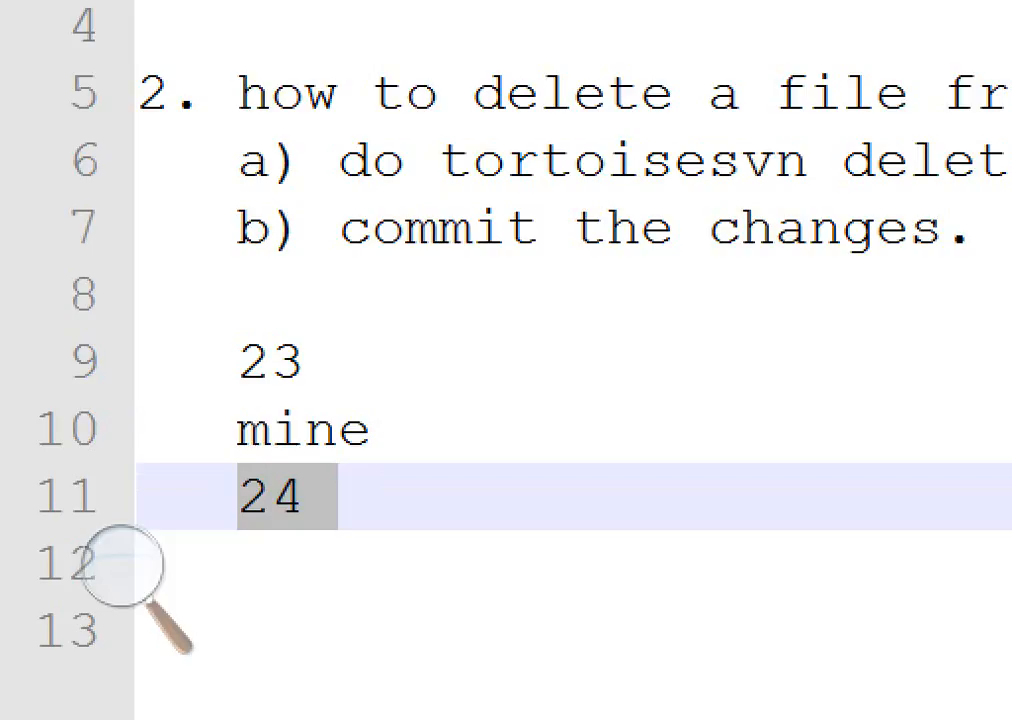
pyautogui.click(238, 362)
pyautogui.hotkey('shift', 'Down')
pyautogui.hotkey('shift', 'Down')
pyautogui.hotkey('shift', 'End')
# Switch to the JPT_OCT13 folder and open the conflicted New Text Document with Notepad++
pyautogui.hotkey('alt', 'Tab')
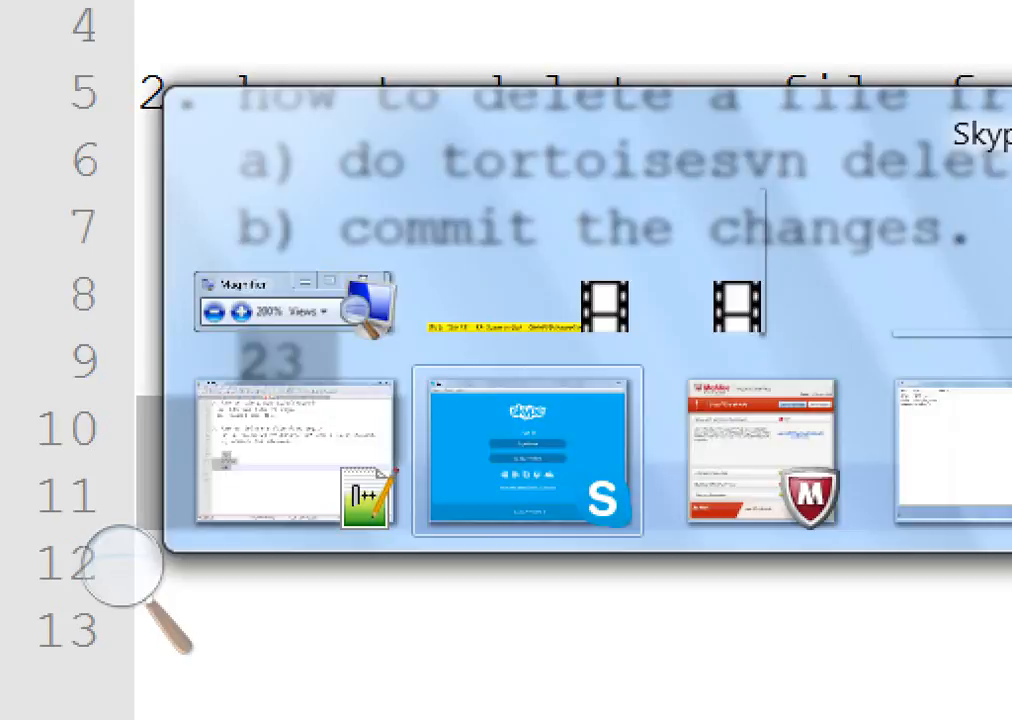
pyautogui.click(169, 294)
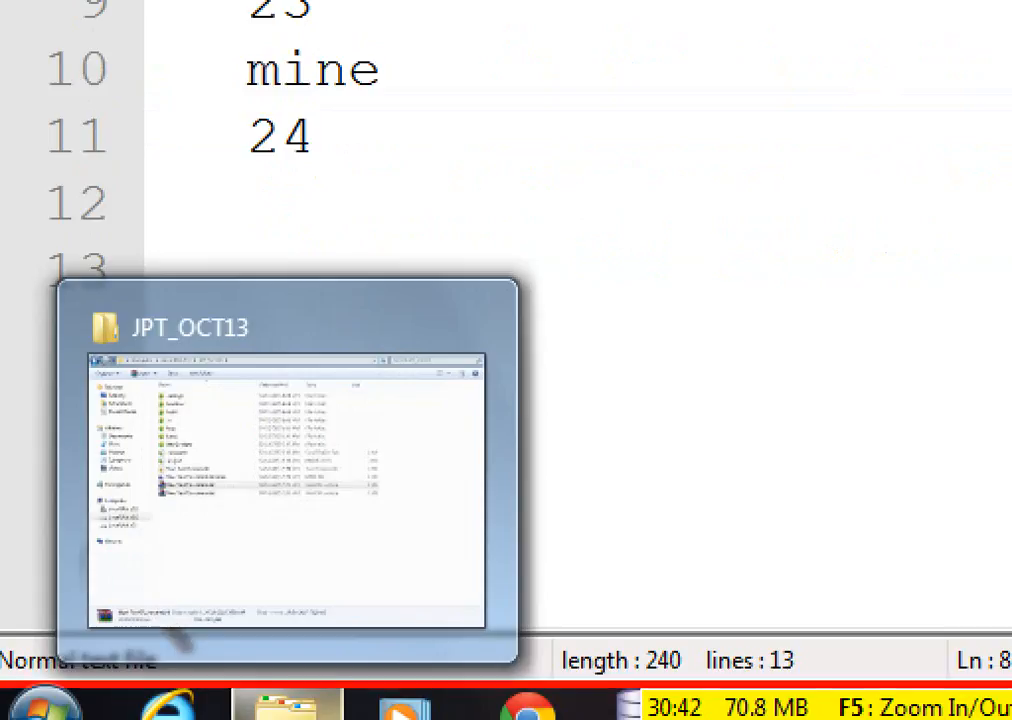
pyautogui.click(287, 706)
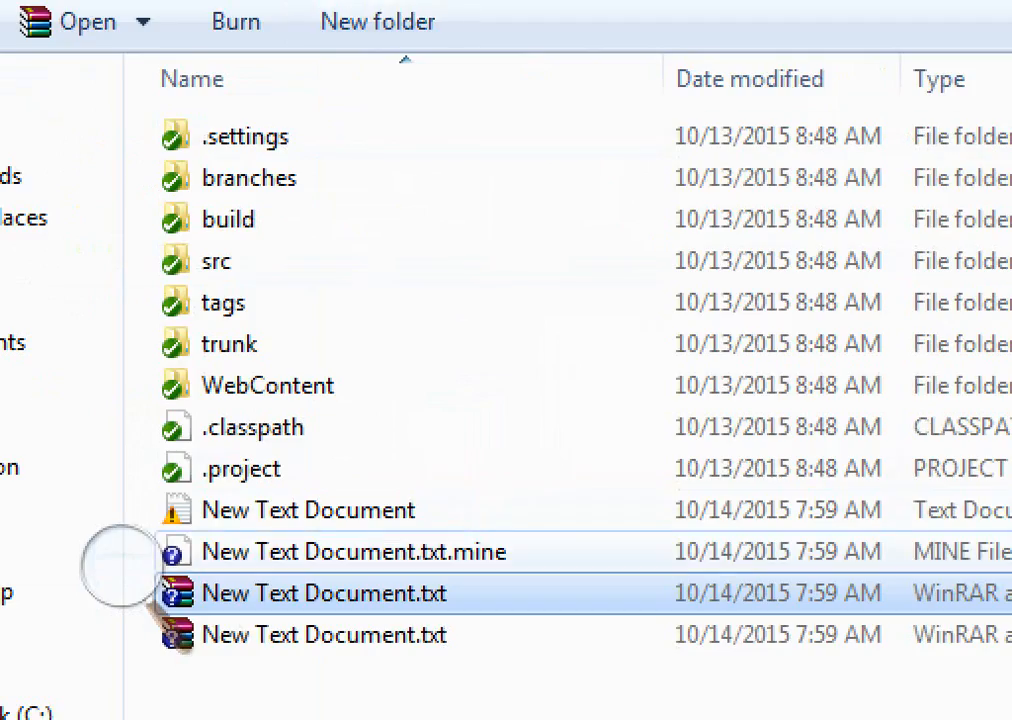
pyautogui.click(308, 510)
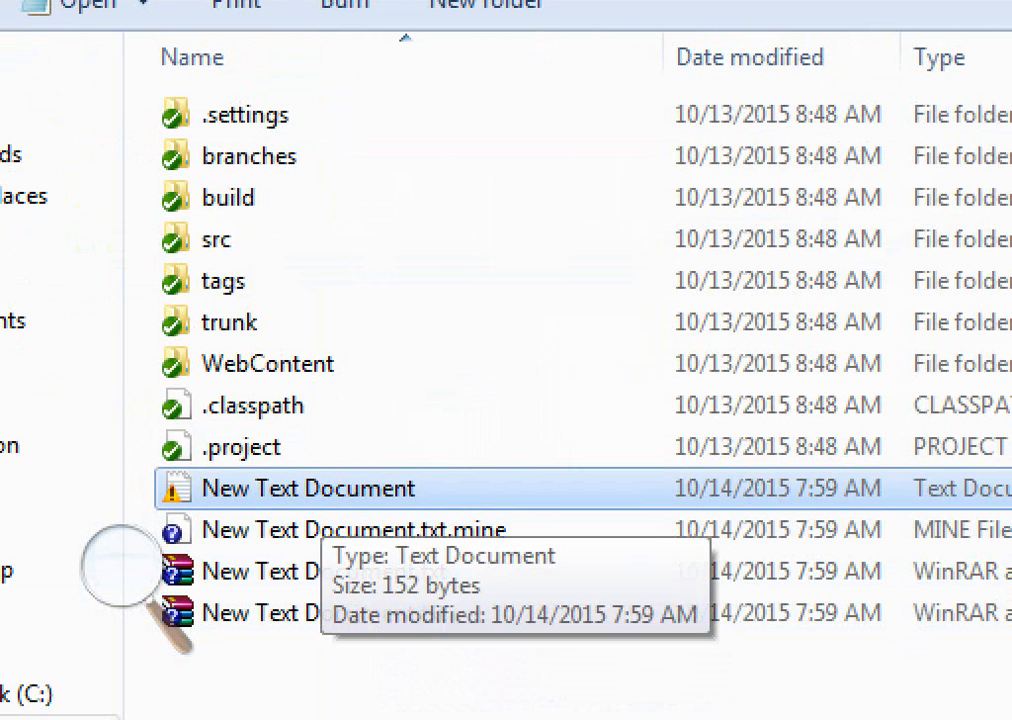
pyautogui.rightClick(305, 495)
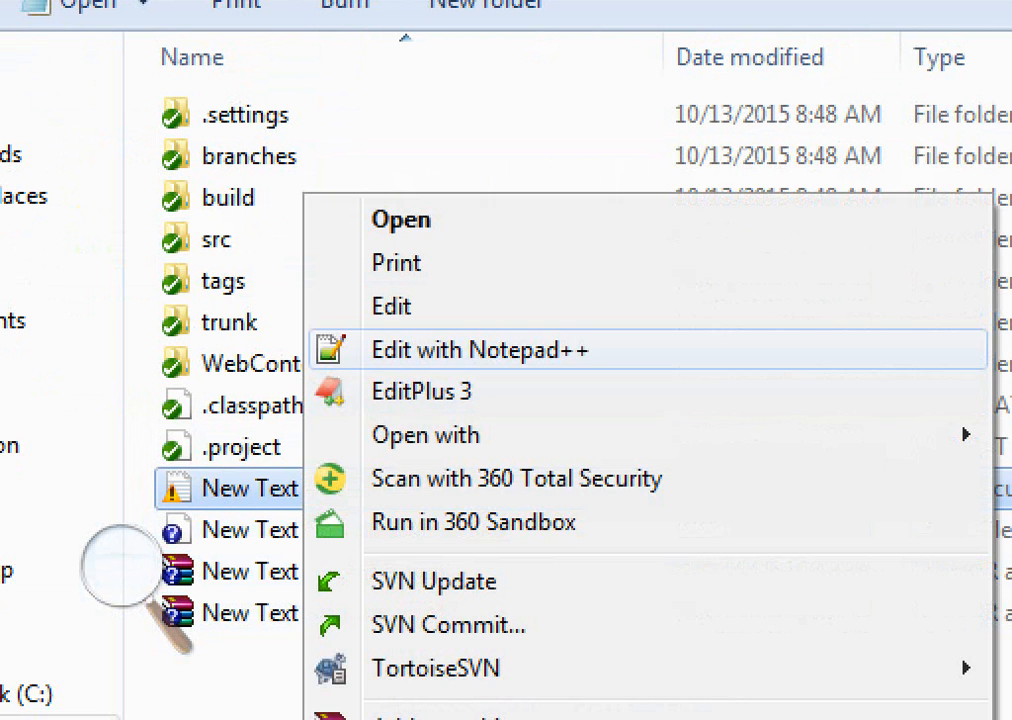
pyautogui.click(480, 349)
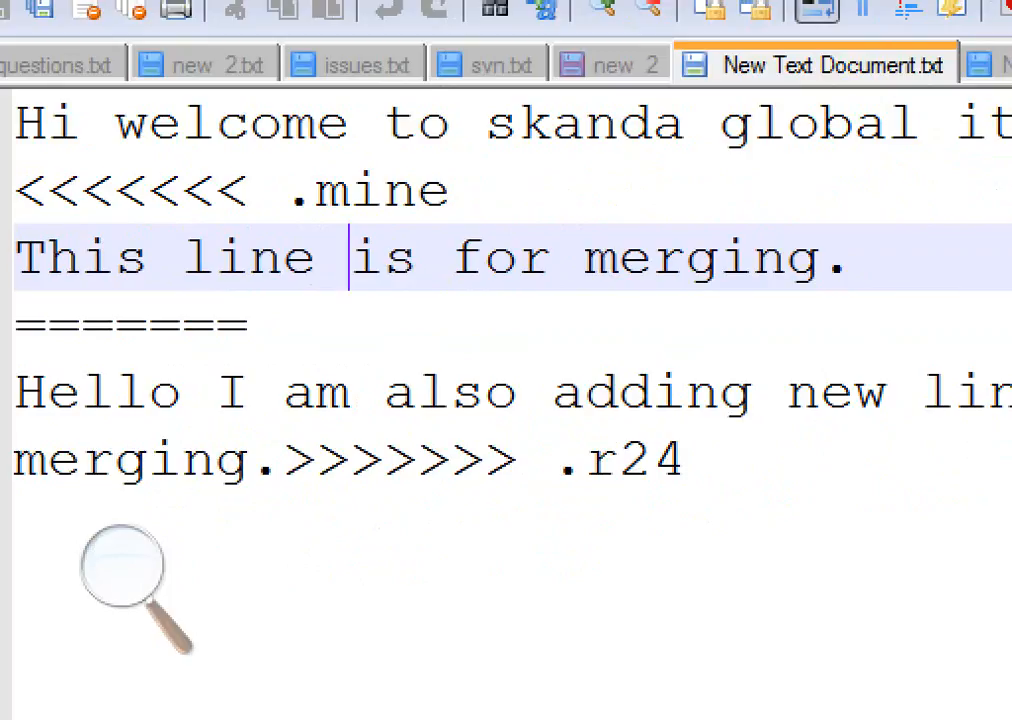
# Examine the conflict markers and both versions of the merging lines in New Text Document
pyautogui.moveTo(284, 191); pyautogui.dragTo(452, 191)
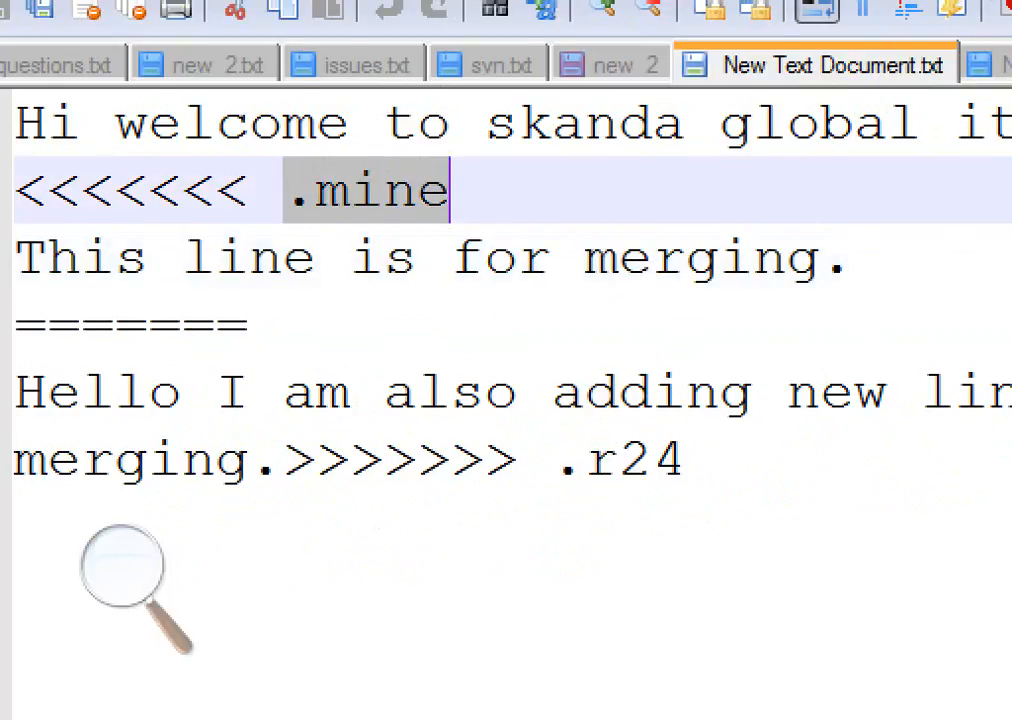
pyautogui.click(497, 189)
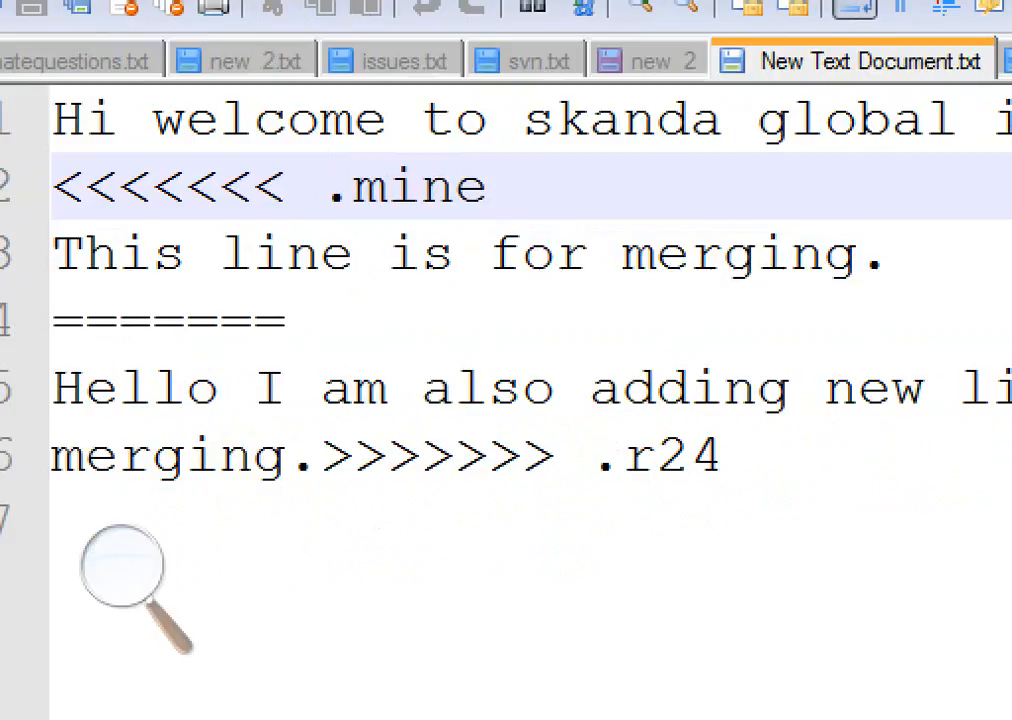
pyautogui.moveTo(487, 189); pyautogui.dragTo(52, 189)
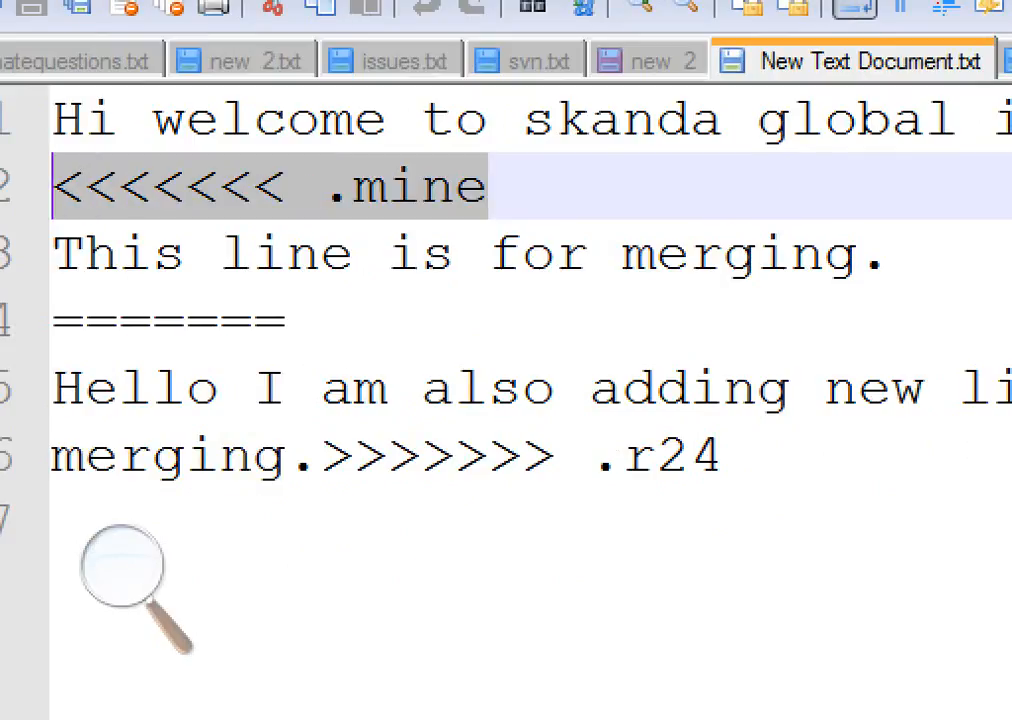
pyautogui.moveTo(888, 253); pyautogui.dragTo(40, 253)
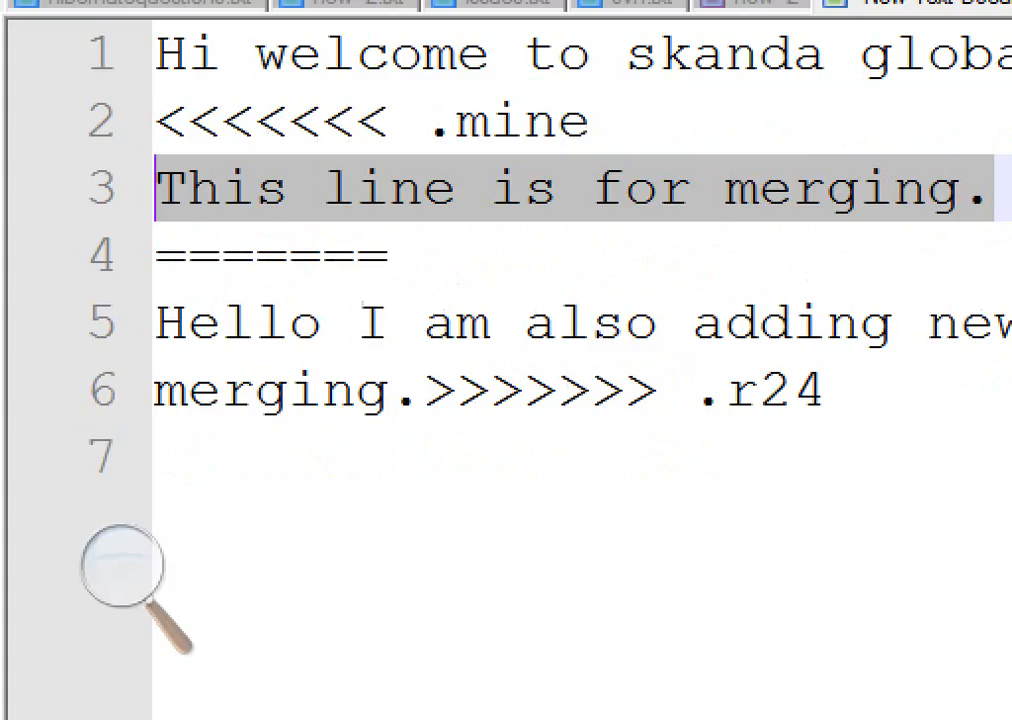
pyautogui.moveTo(389, 390); pyautogui.dragTo(155, 390)
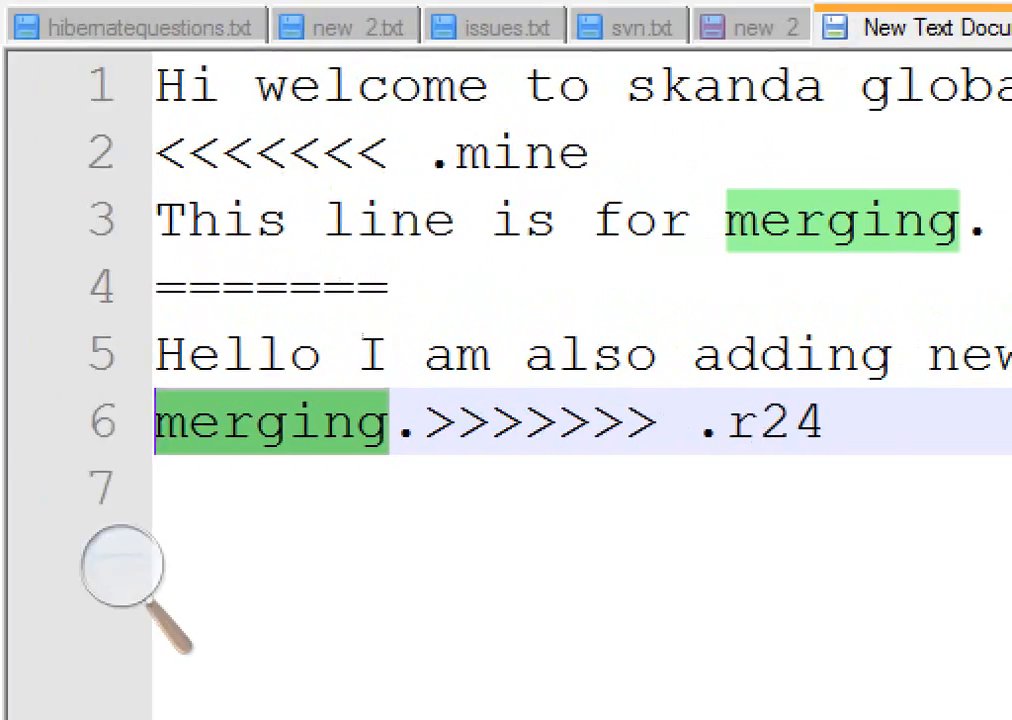
pyautogui.click(825, 422)
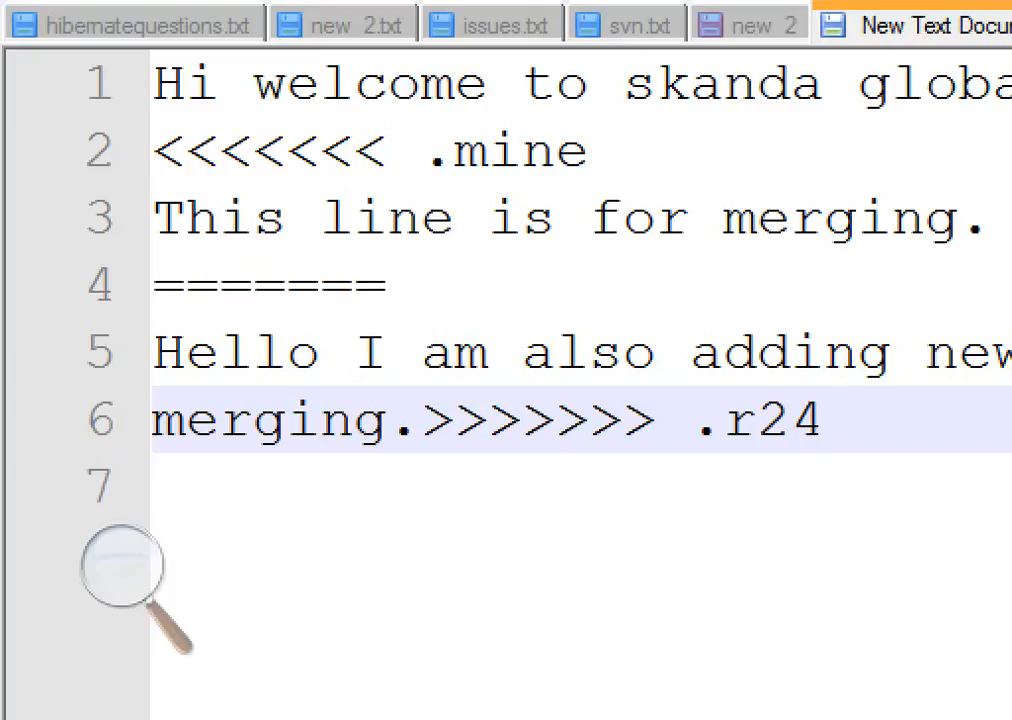
pyautogui.hotkey('shift', 'Left')
pyautogui.hotkey('shift', 'Left')
pyautogui.hotkey('shift', 'Left')
pyautogui.hotkey('shift', 'Left')
pyautogui.hotkey('shift', 'Left')
pyautogui.hotkey('shift', 'Left')
pyautogui.hotkey('shift', 'Left')
pyautogui.hotkey('shift', 'Left')
pyautogui.hotkey('shift', 'Left')
pyautogui.hotkey('shift', 'Left')
pyautogui.hotkey('shift', 'Left')
pyautogui.hotkey('shift', 'Left')
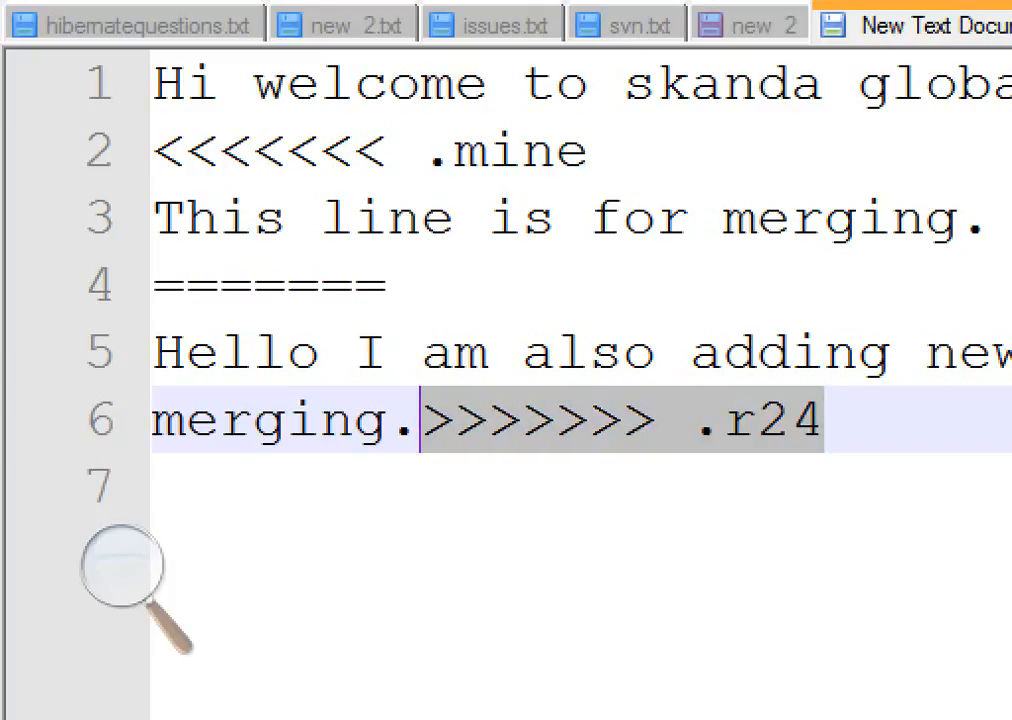
pyautogui.moveTo(890, 218); pyautogui.dragTo(42, 218)
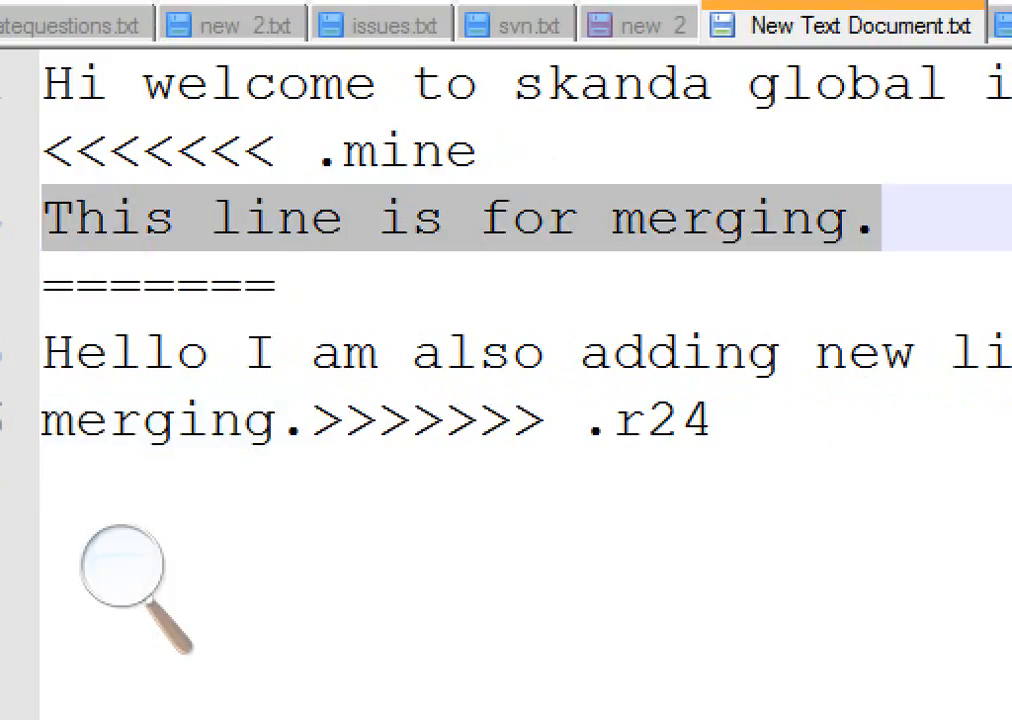
pyautogui.moveTo(310, 420); pyautogui.dragTo(42, 353)
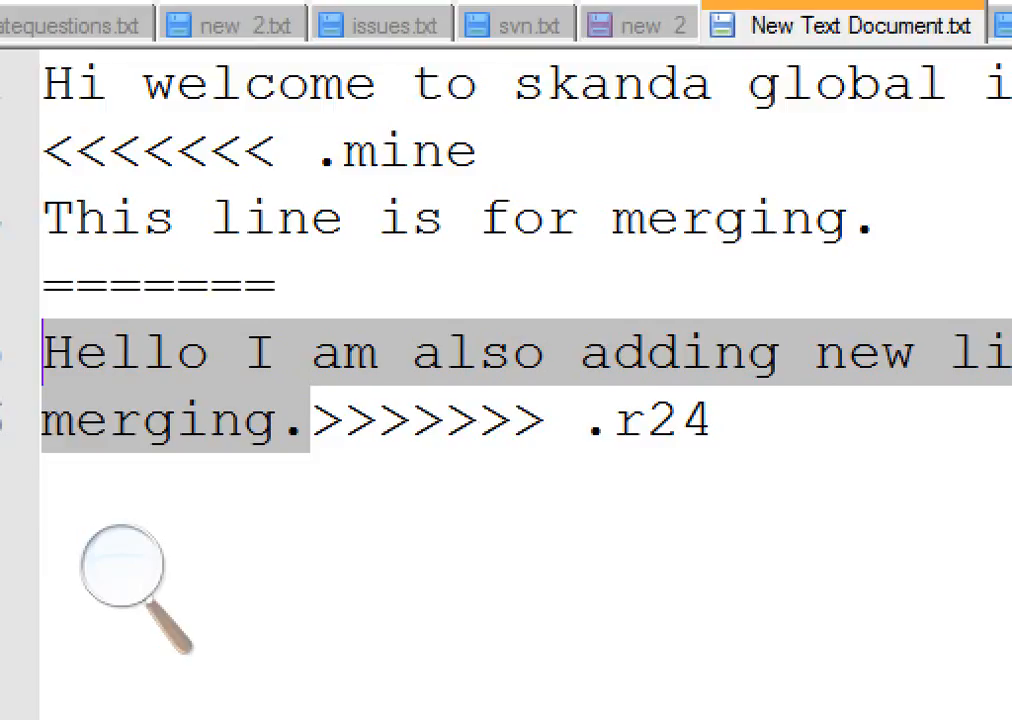
pyautogui.moveTo(877, 218); pyautogui.dragTo(42, 218)
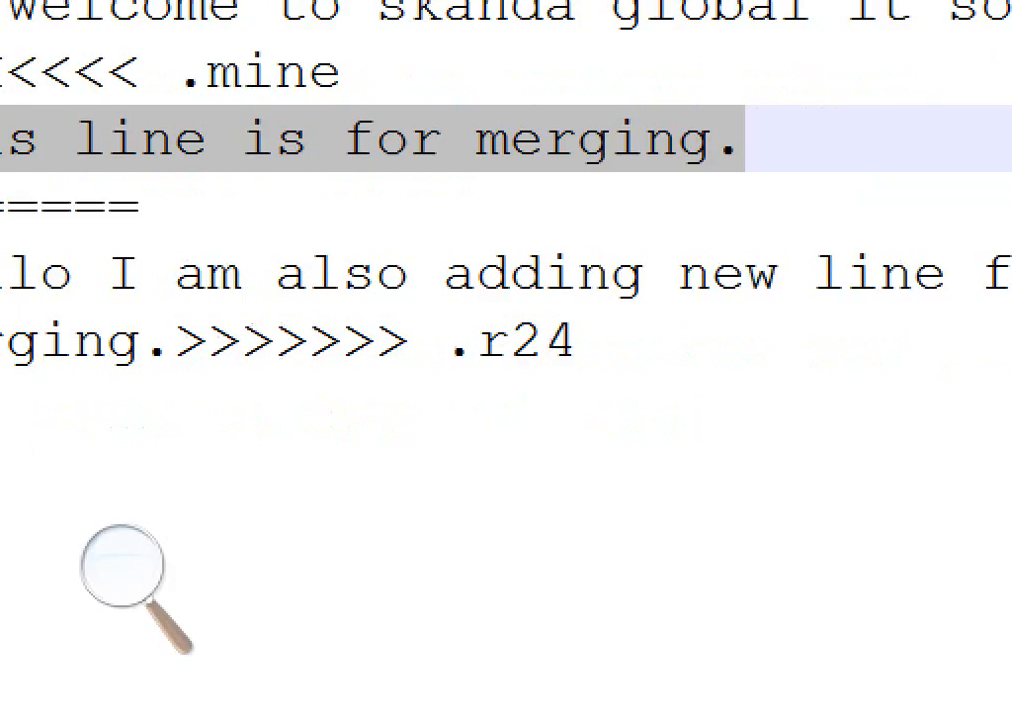
# Delete the '>>>>>>> .r24' conflict marker at the end of the last merging line
pyautogui.click(576, 341)
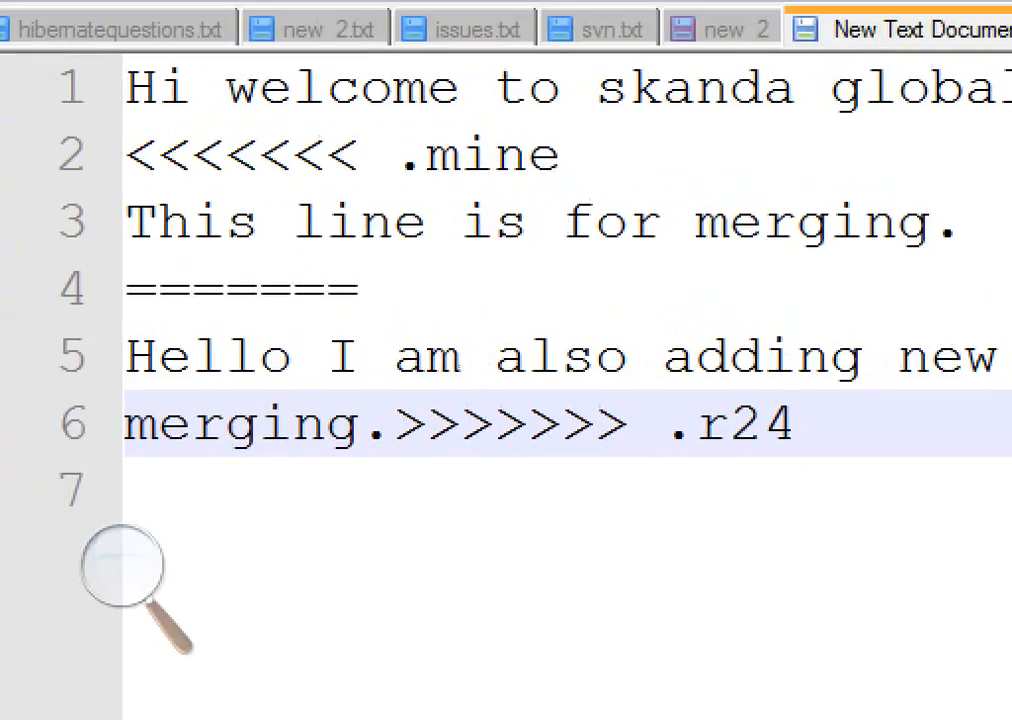
pyautogui.moveTo(394, 424); pyautogui.dragTo(797, 424)
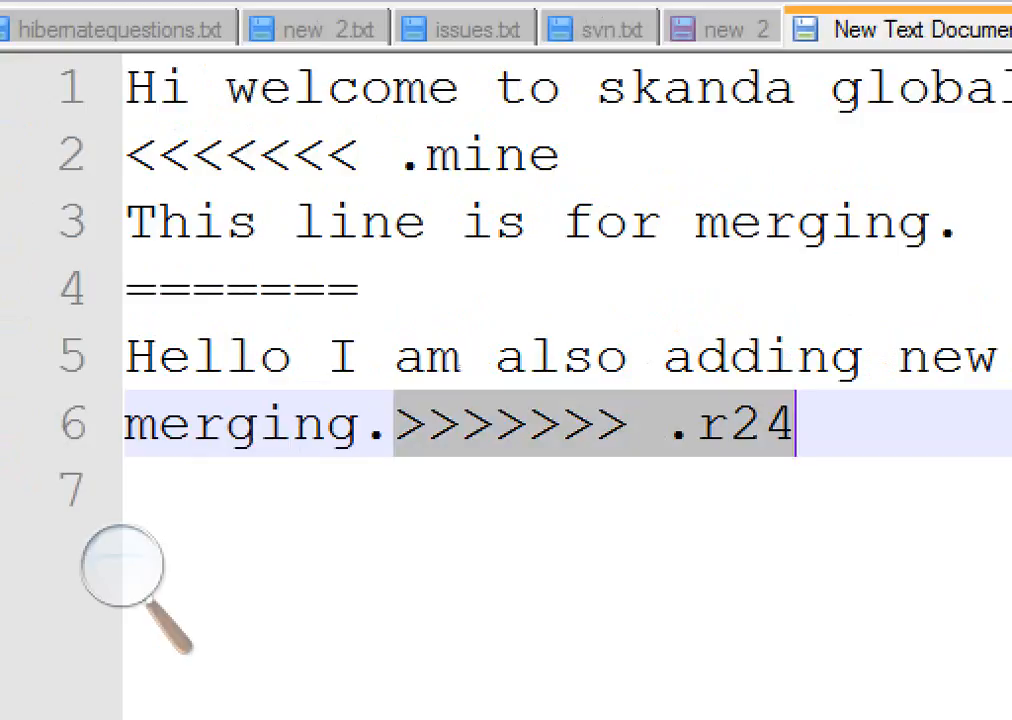
pyautogui.press('Delete')
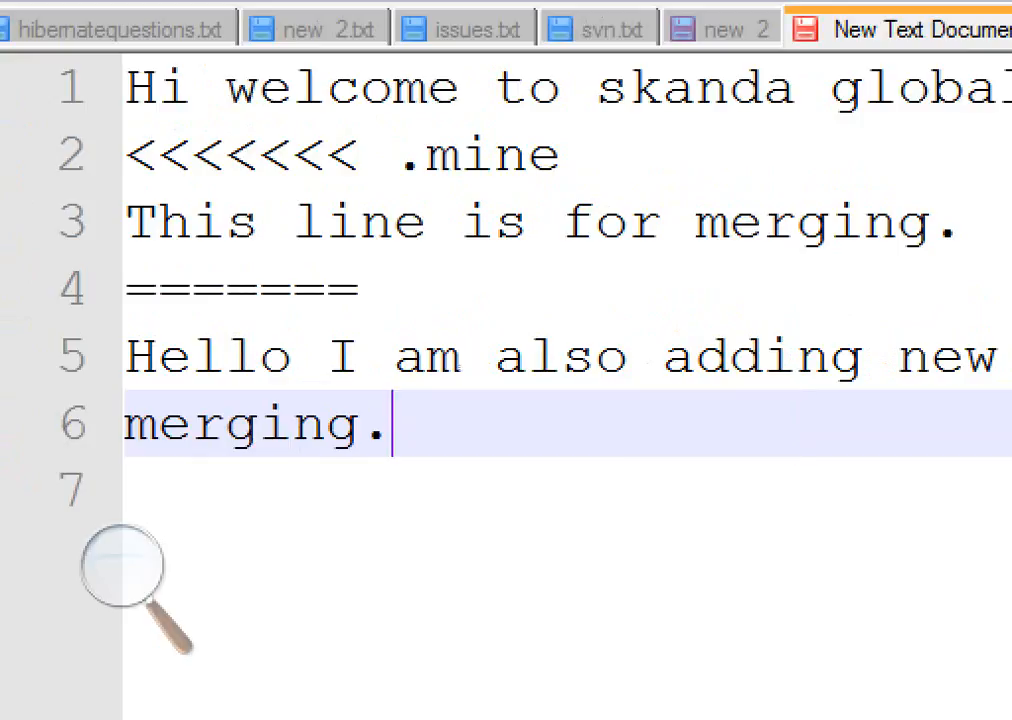
# Delete the '=======' conflict marker line between the two merging lines
pyautogui.click(359, 289)
pyautogui.hotkey('shift', 'Left')
pyautogui.hotkey('shift', 'Left')
pyautogui.hotkey('shift', 'Left')
pyautogui.hotkey('shift', 'Left')
pyautogui.hotkey('shift', 'Left')
pyautogui.hotkey('shift', 'Left')
pyautogui.hotkey('shift', 'Left')
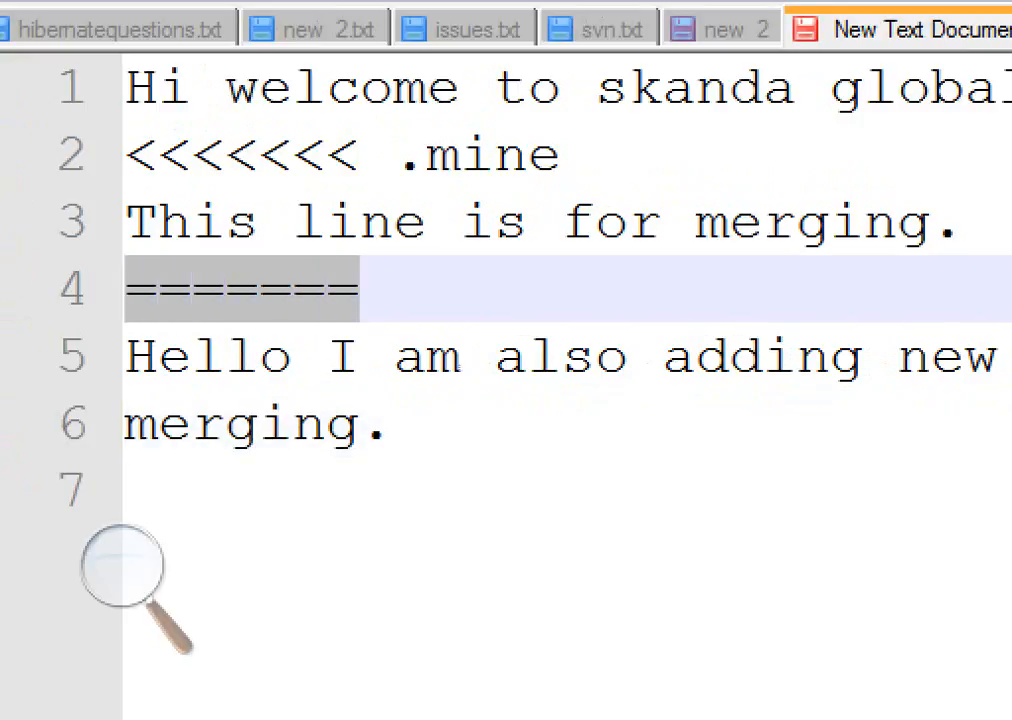
pyautogui.press('Delete')
# Delete the '<<<<<<< .mine' conflict marker line with its empty line and save the file
pyautogui.press('Delete')
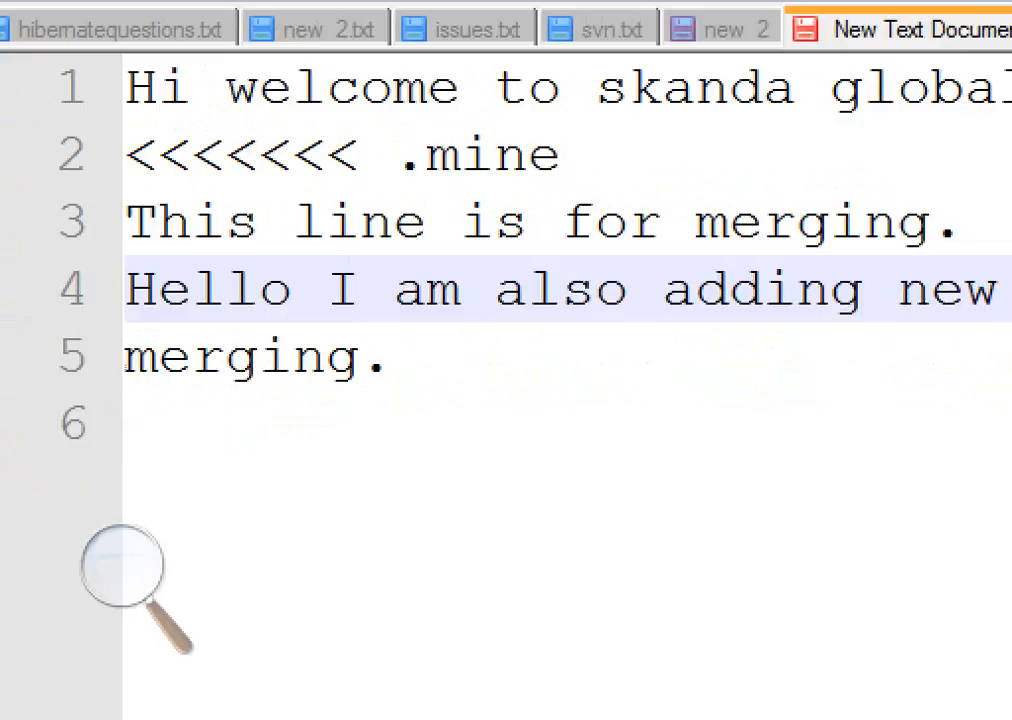
pyautogui.moveTo(562, 156); pyautogui.dragTo(126, 165)
pyautogui.press('Delete')
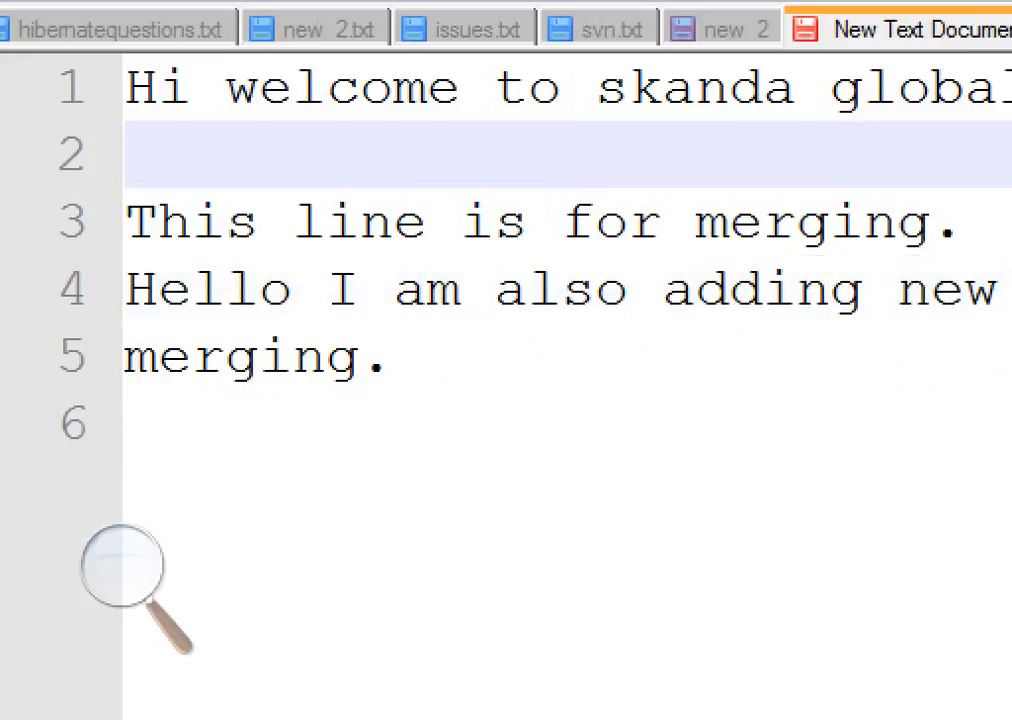
pyautogui.press('Delete')
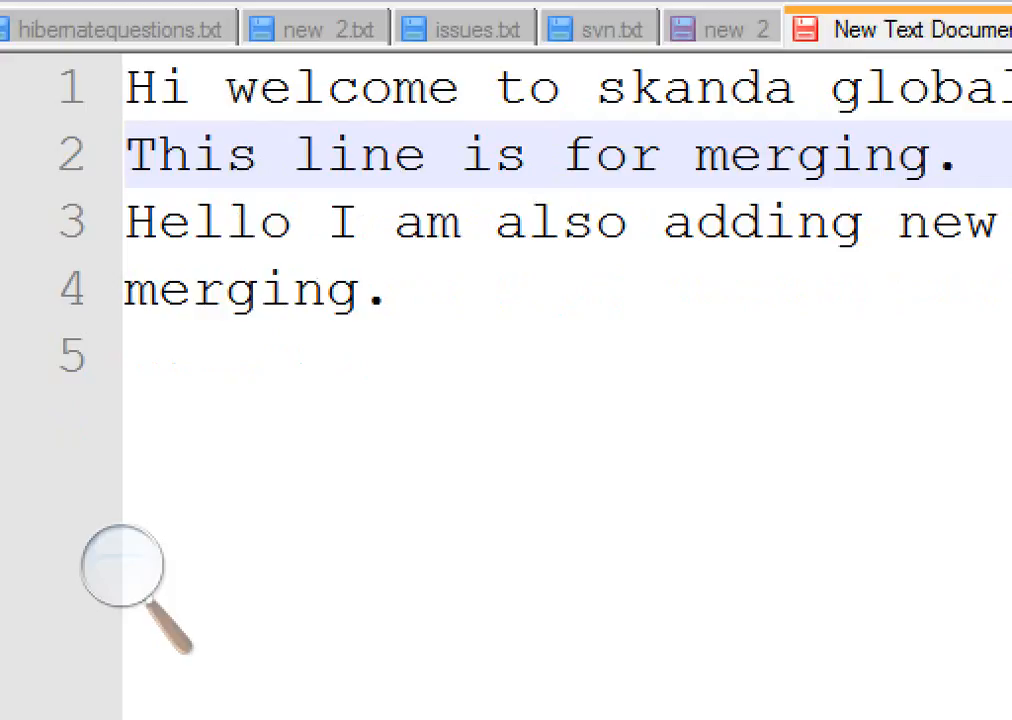
pyautogui.hotkey('ctrl', 's')
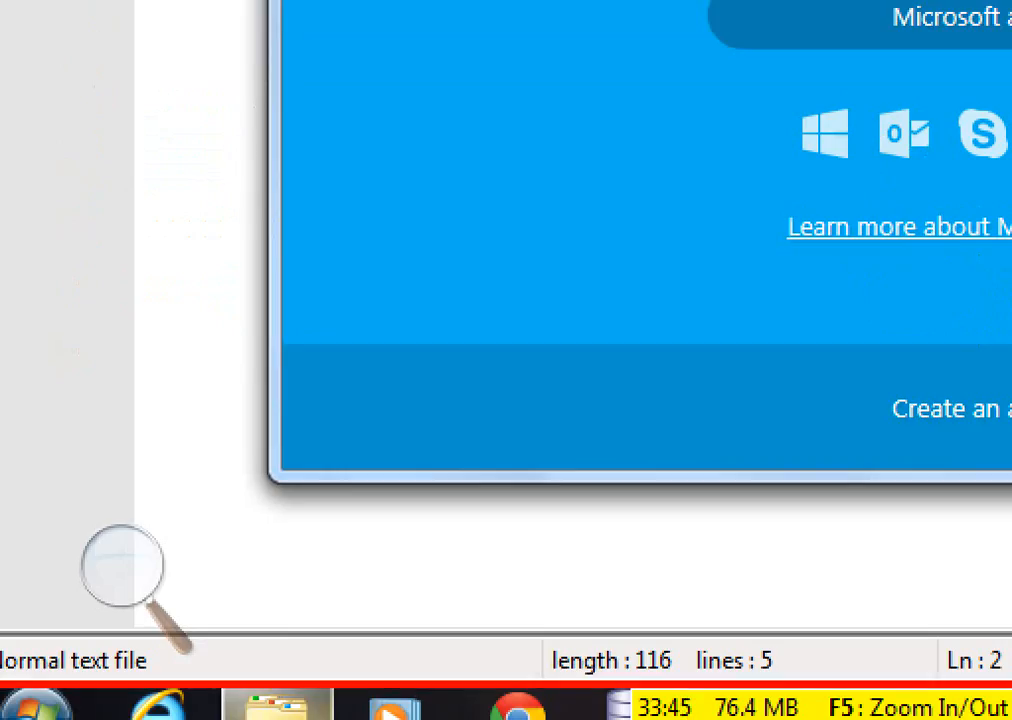
# Return to the JPT_OCT13 folder and mark the conflicted New Text Document as resolved with TortoiseSVN Resolve
pyautogui.click(278, 706)
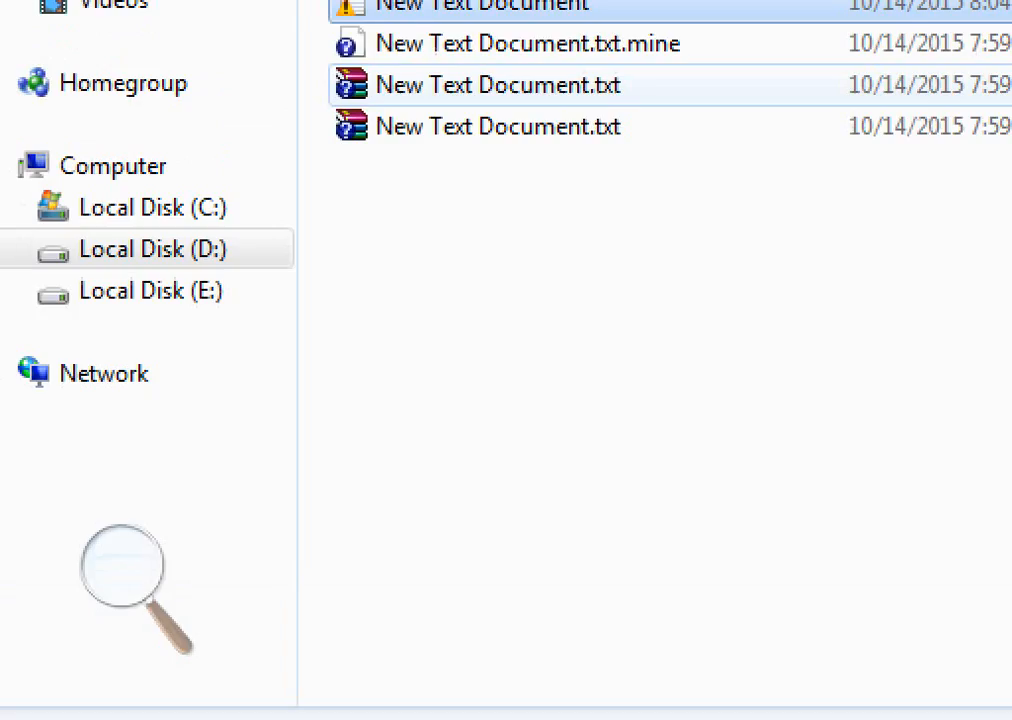
pyautogui.rightClick(452, 201)
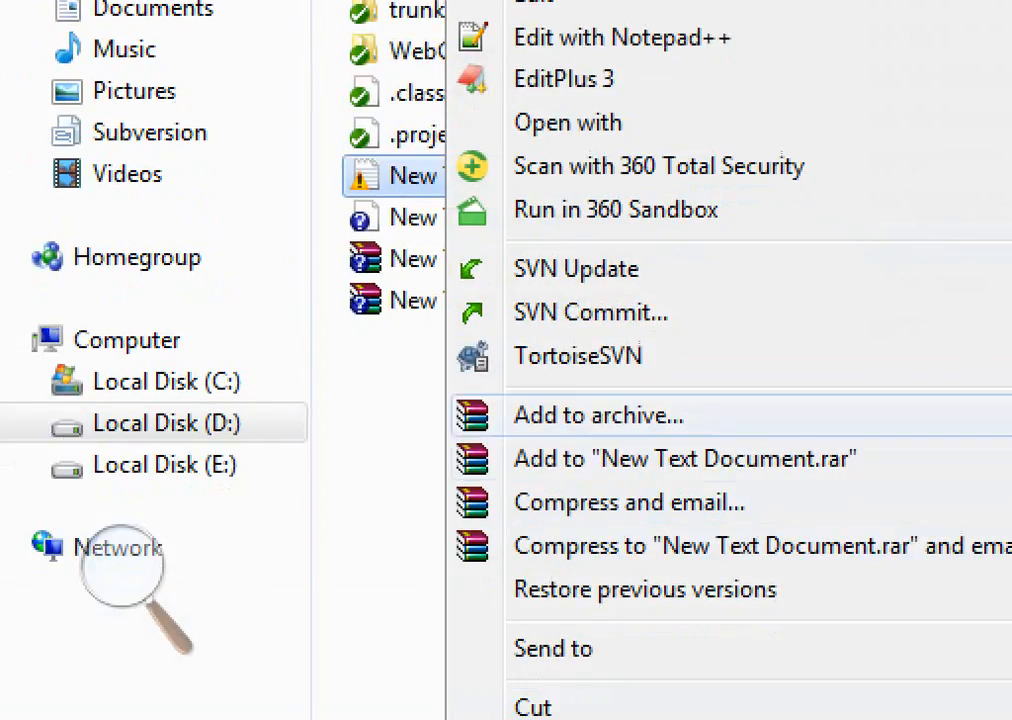
pyautogui.moveTo(640, 356)
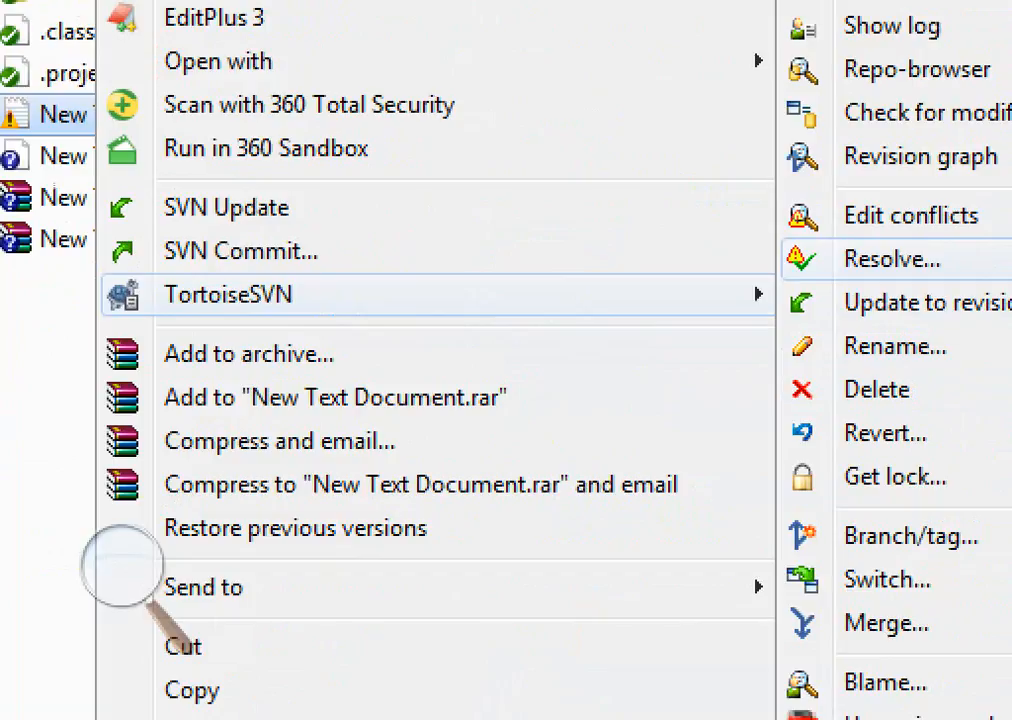
pyautogui.click(892, 259)
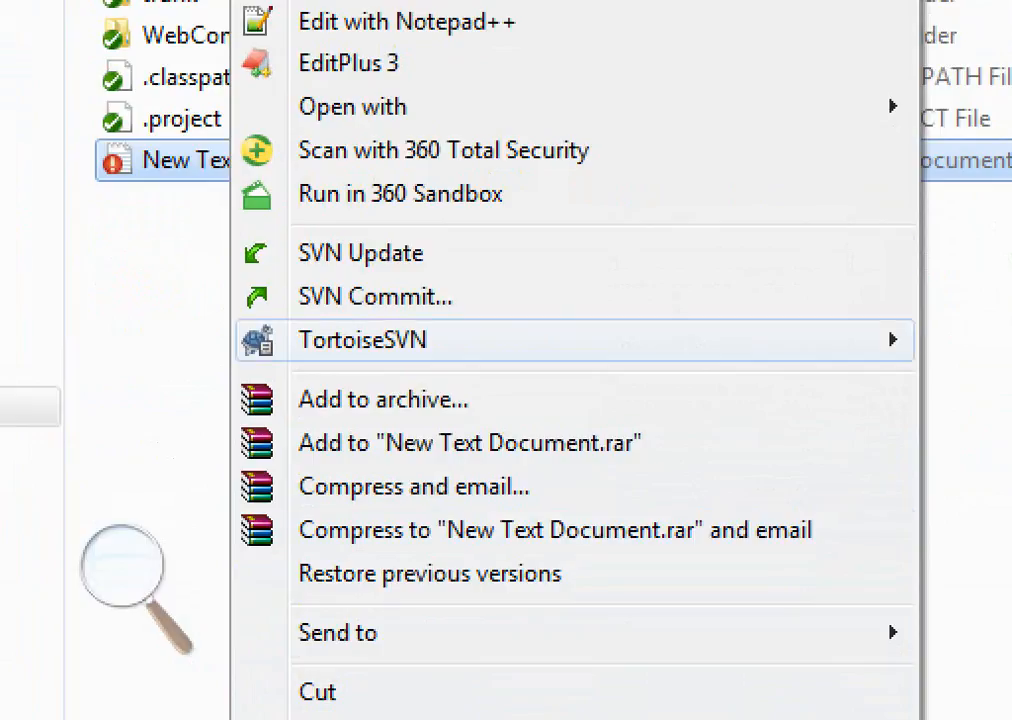
# Start an SVN Commit of the resolved New Text Document
pyautogui.moveTo(400, 340)
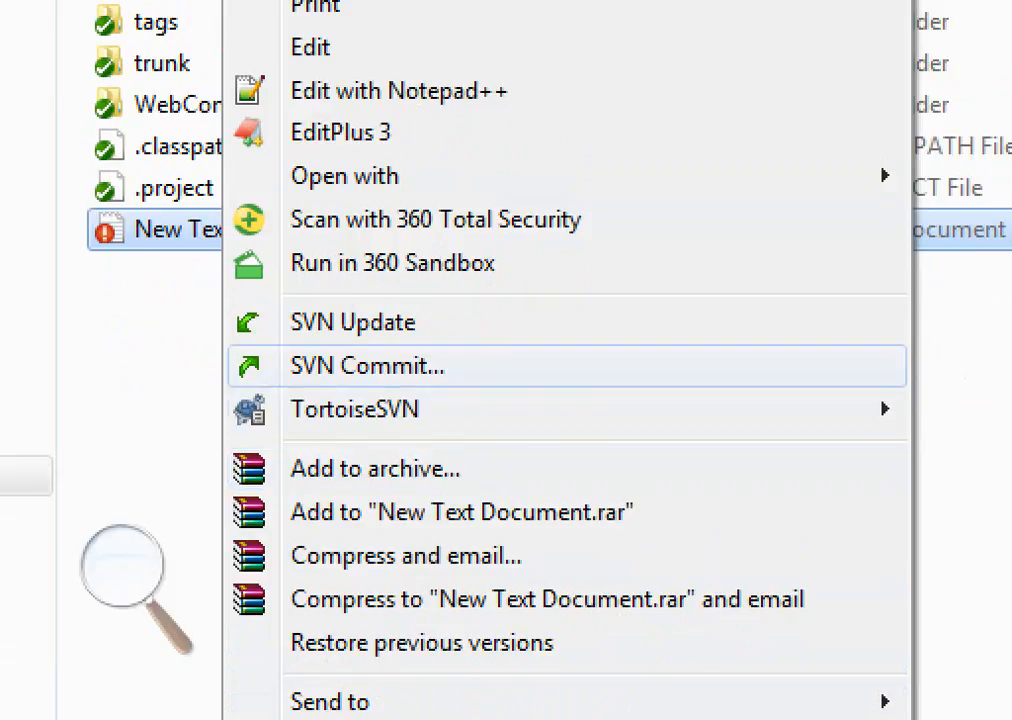
pyautogui.click(367, 366)
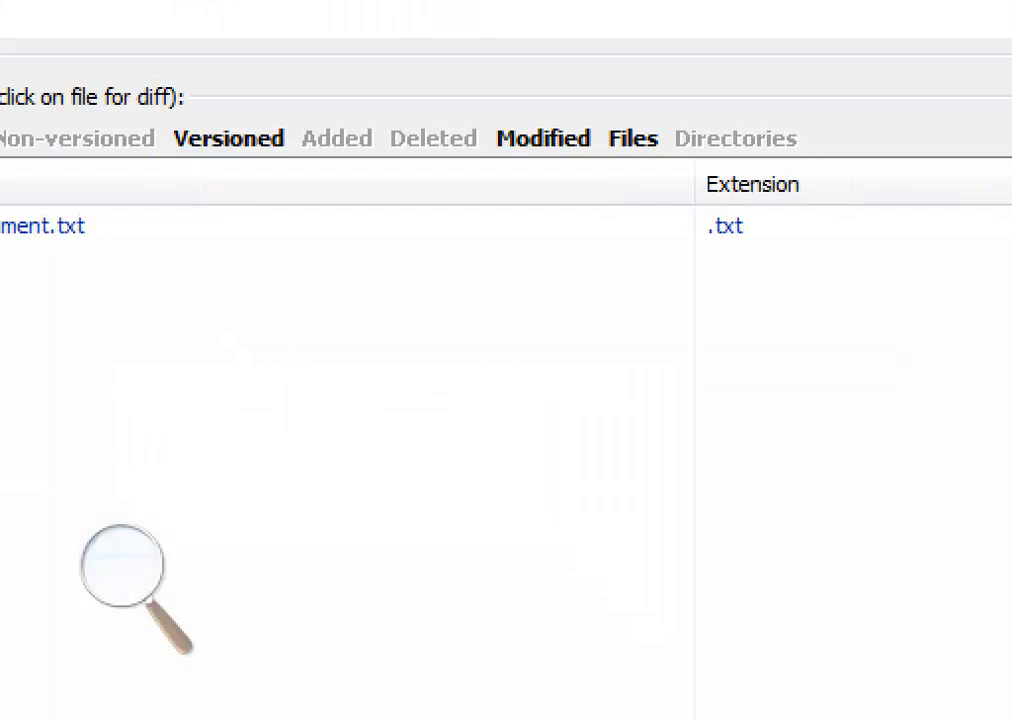